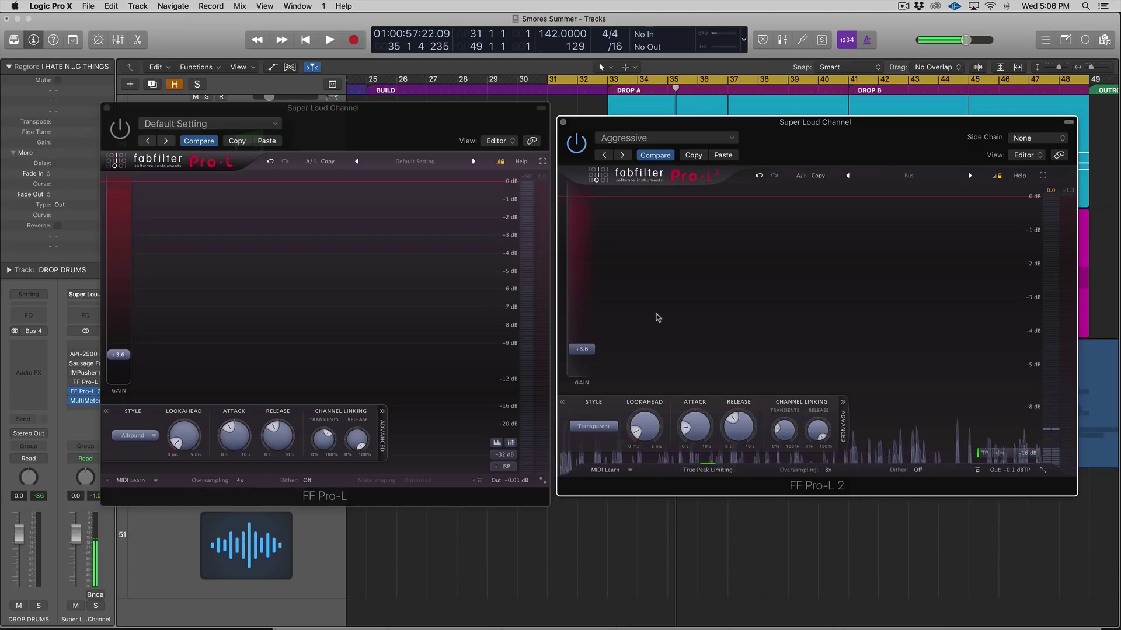
# Look through Pro-L 2's limiting style and oversampling lists, leaving both unchanged
pyautogui.click(612, 427)
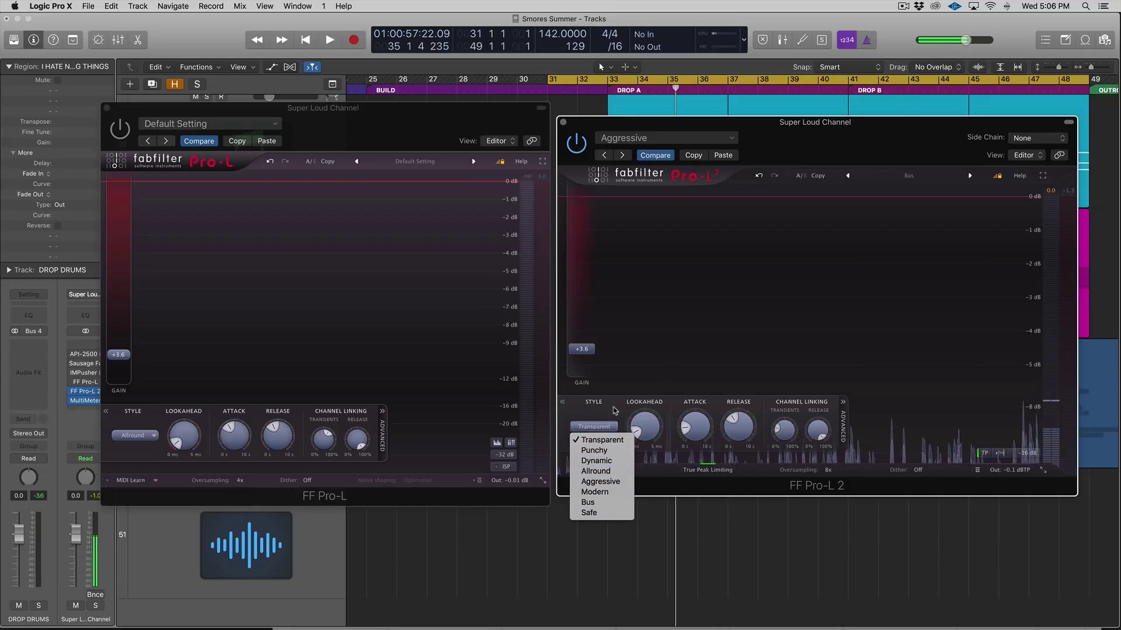
pyautogui.click(597, 414)
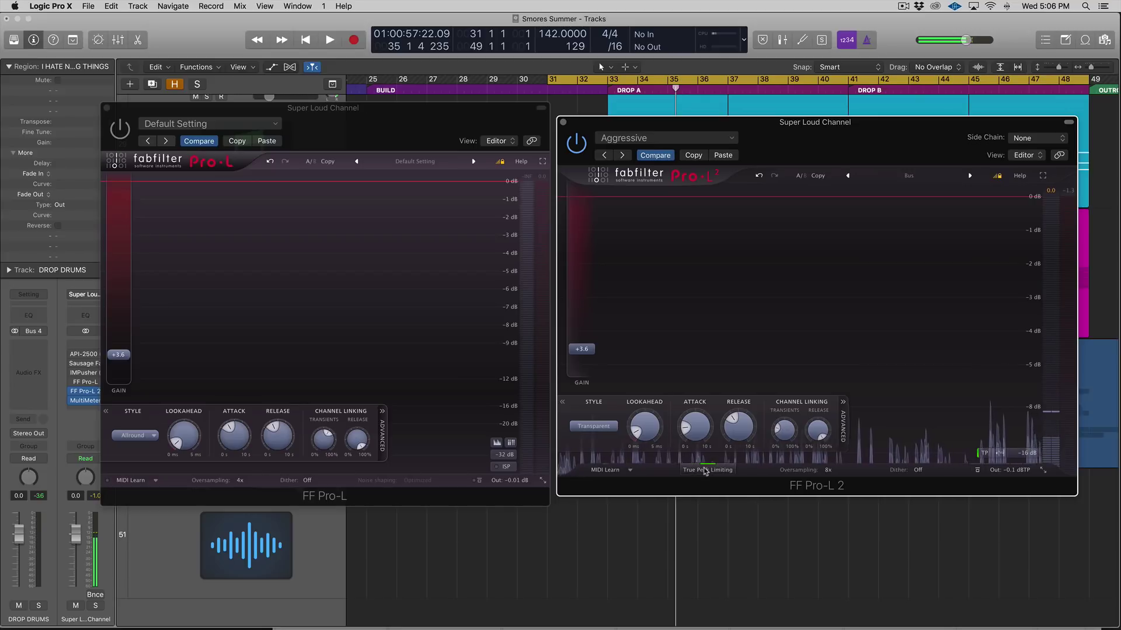
pyautogui.click(826, 471)
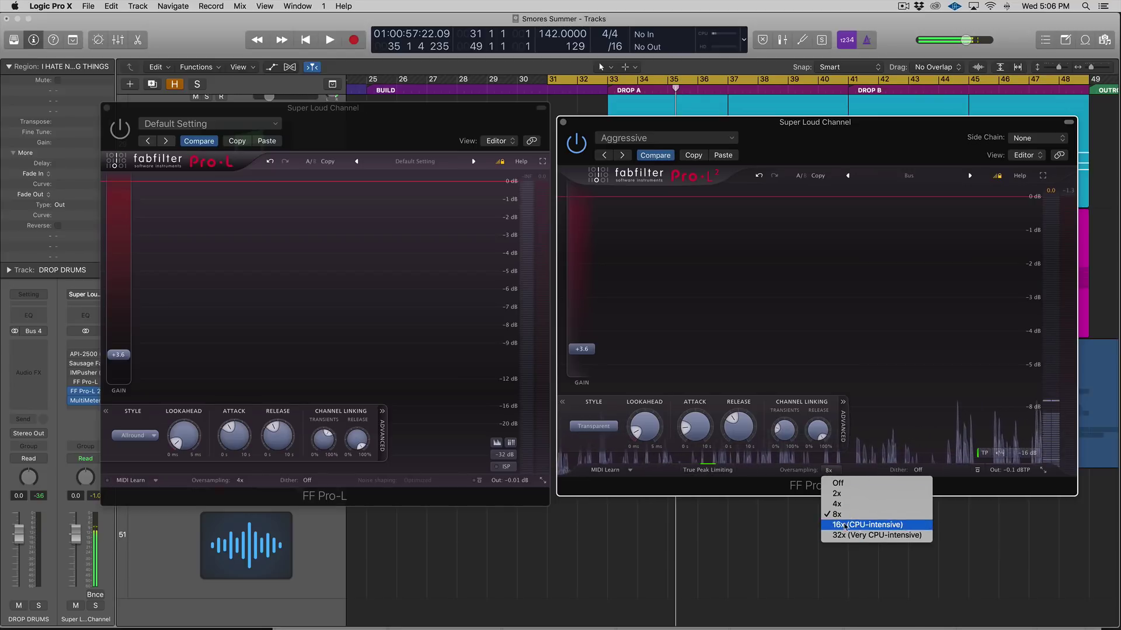
pyautogui.click(773, 487)
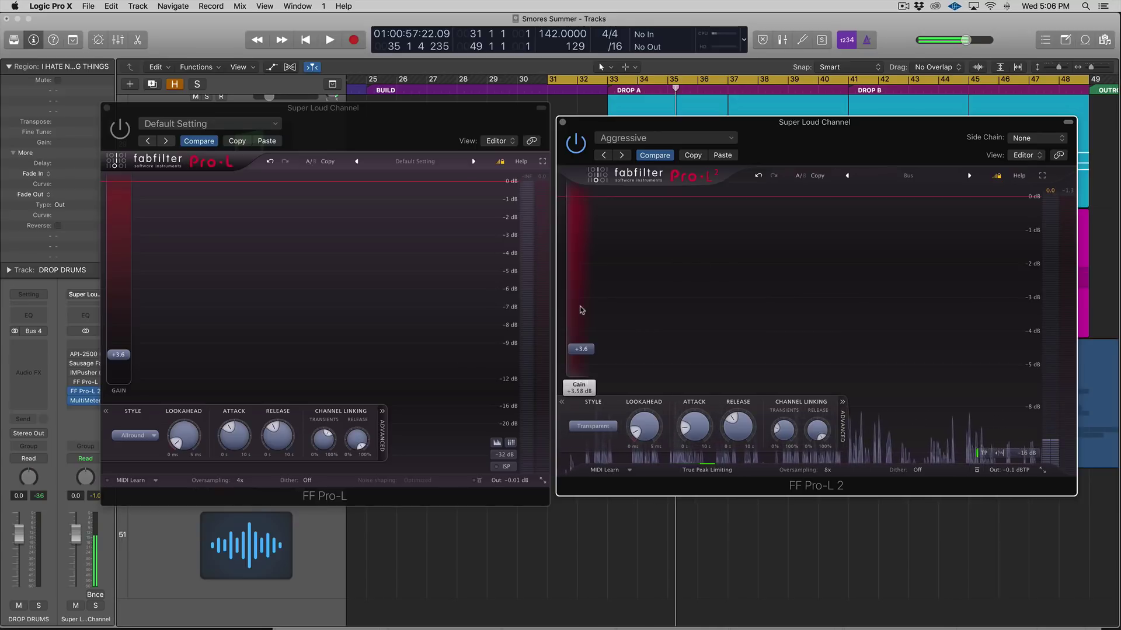
# Compare the original Pro-L's limiting styles with Pro-L 2's style choices
pyautogui.moveTo(581, 310)
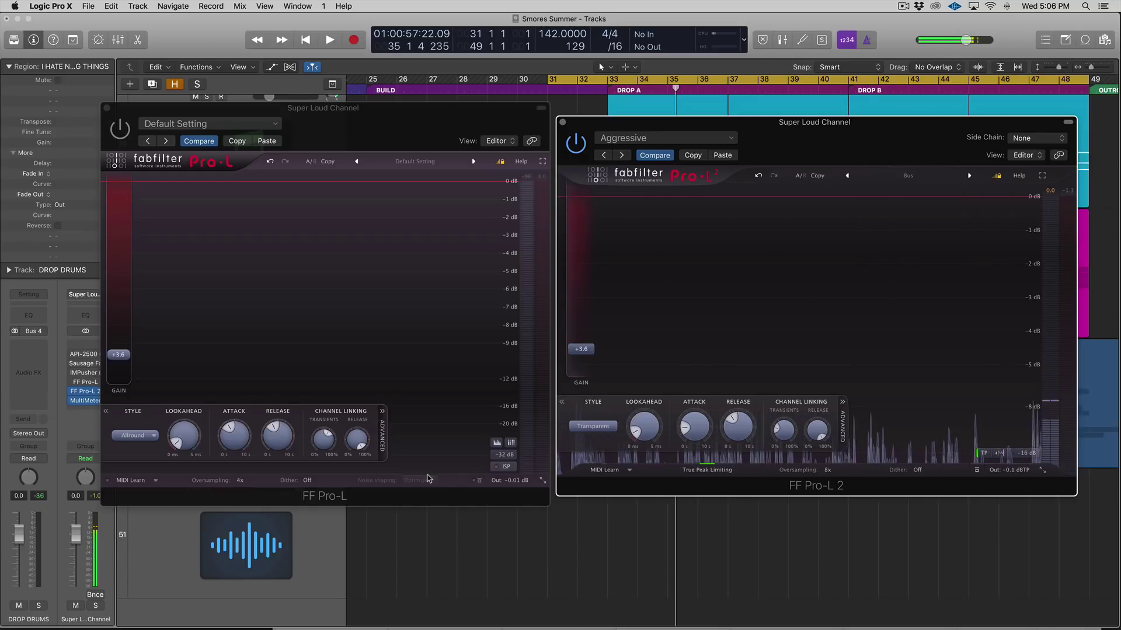
pyautogui.click(140, 440)
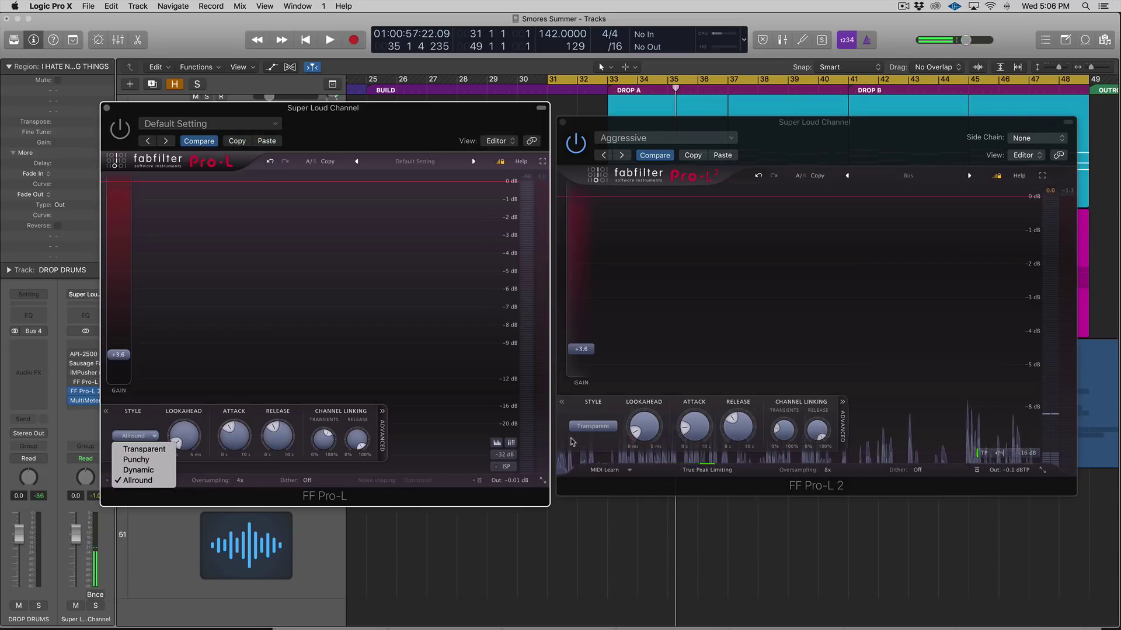
pyautogui.click(583, 427)
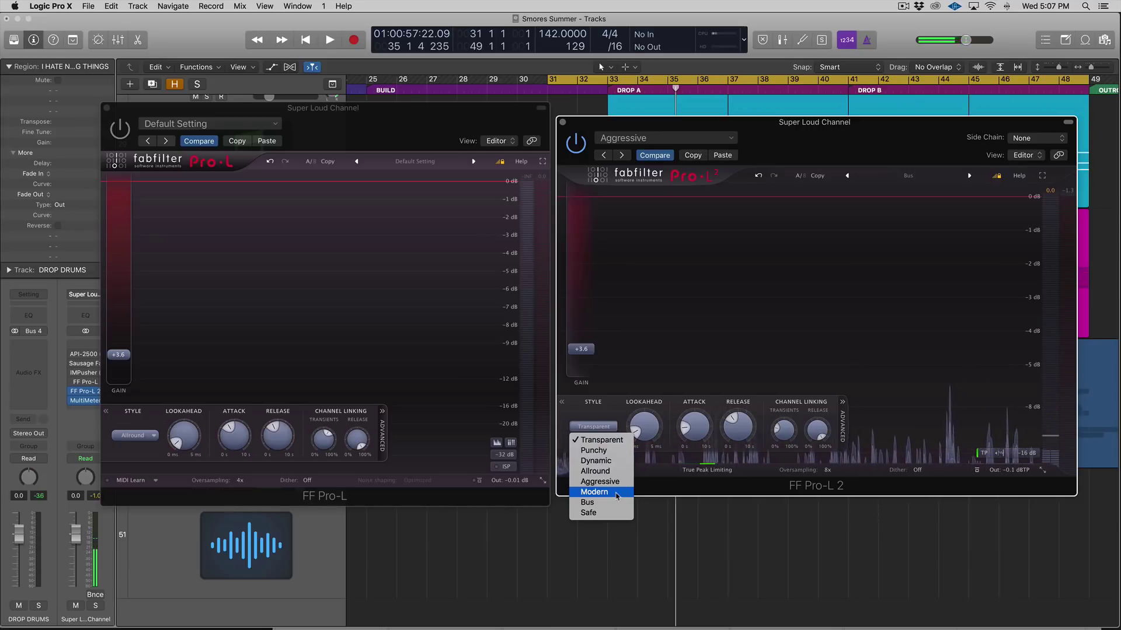
pyautogui.click(135, 435)
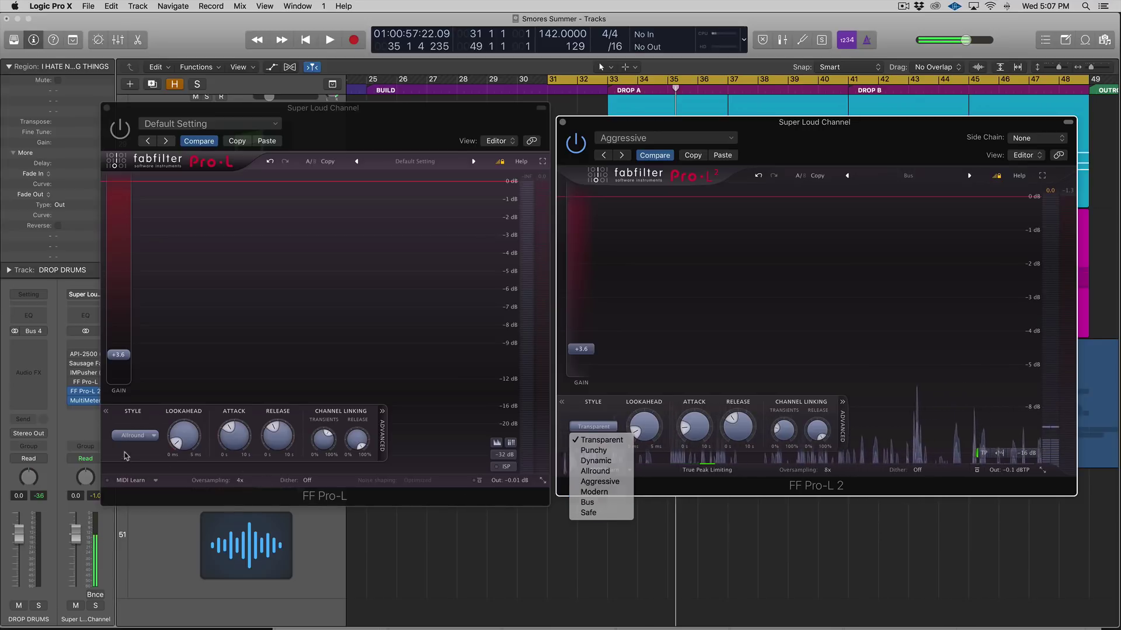
pyautogui.click(135, 436)
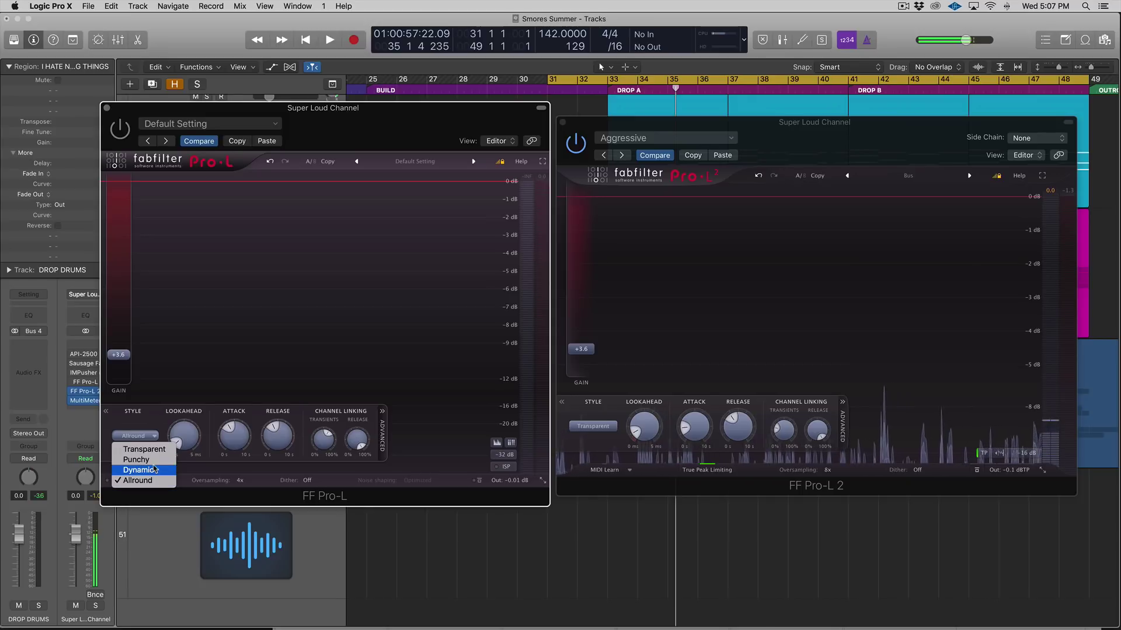
pyautogui.click(601, 429)
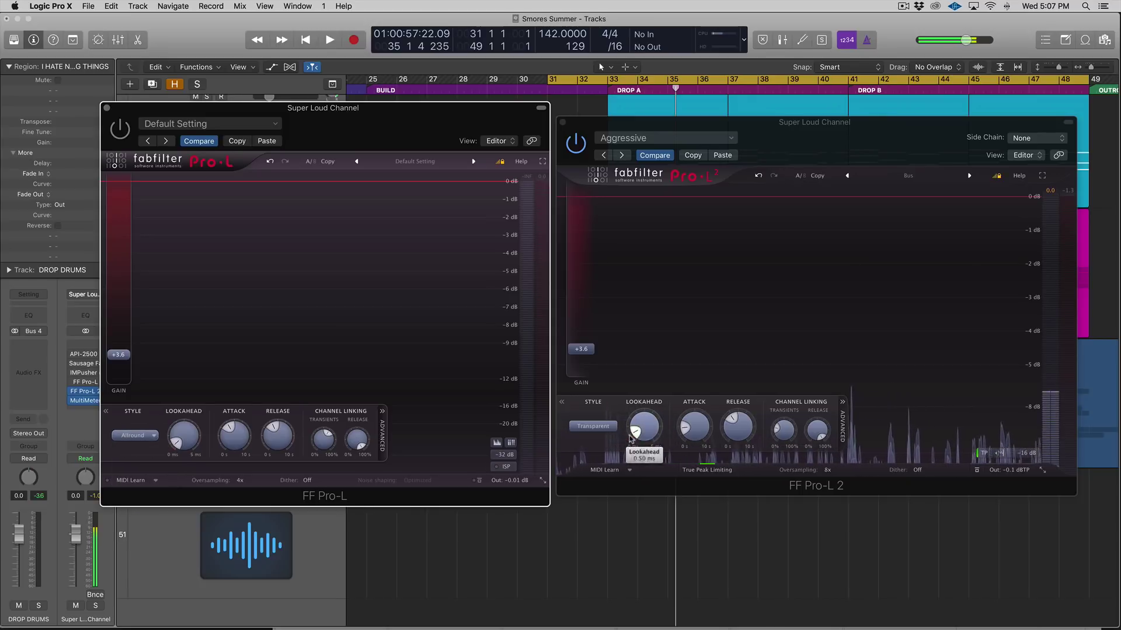
pyautogui.click(603, 432)
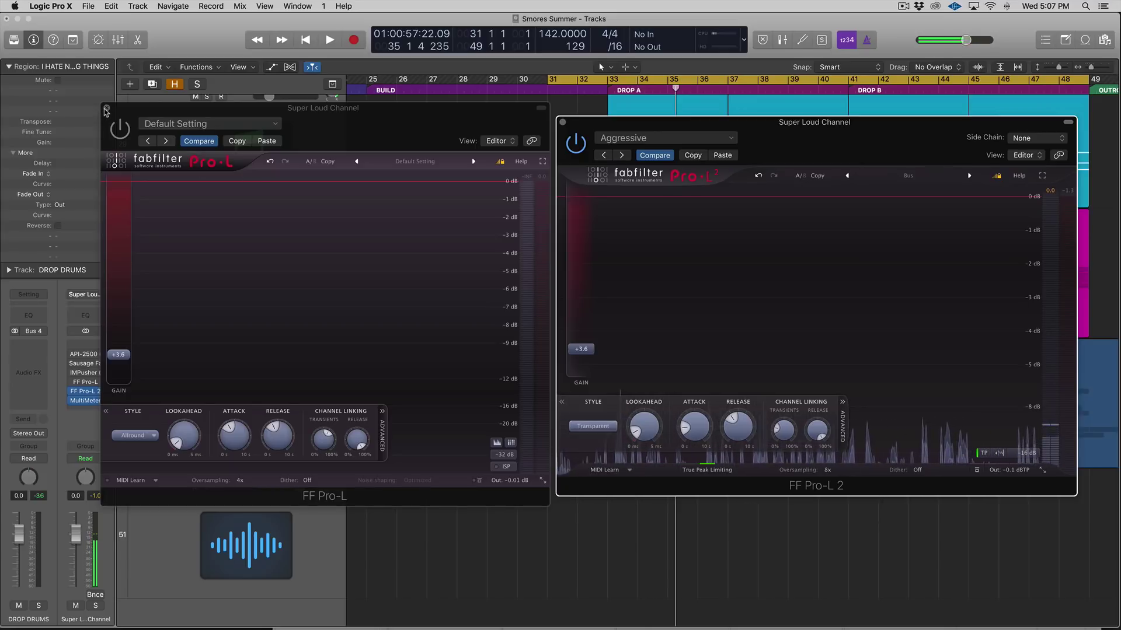
# Close the original Pro-L, switch Pro-L 2 to Aggressive, and audition it during playback
pyautogui.click(105, 110)
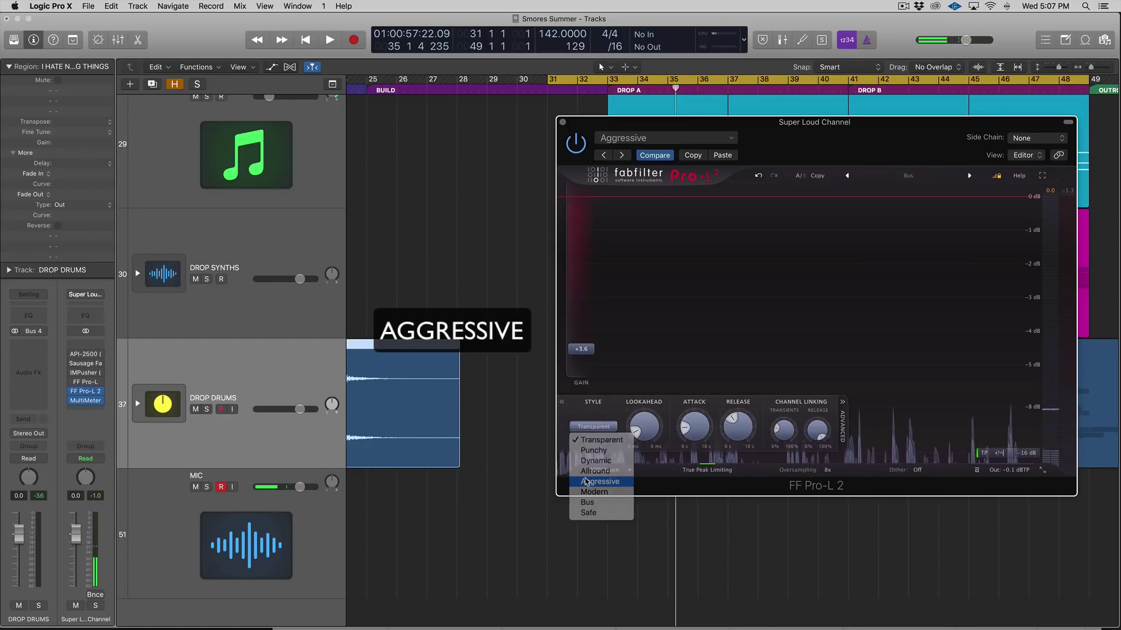
pyautogui.click(585, 482)
pyautogui.press('space')
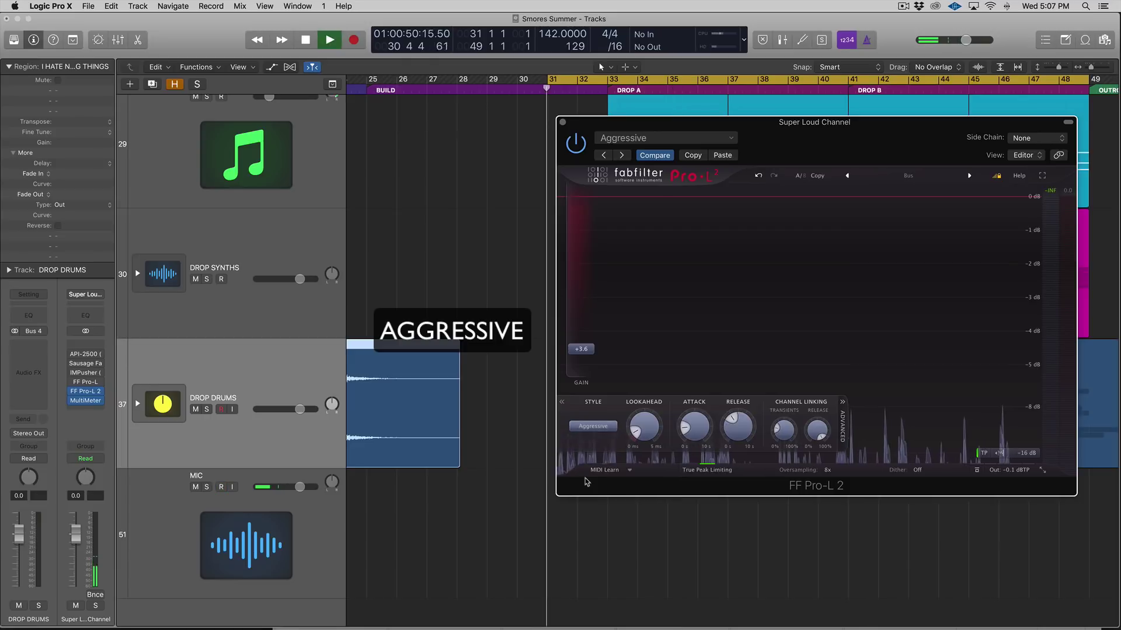
pyautogui.click(903, 8)
pyautogui.click(928, 51)
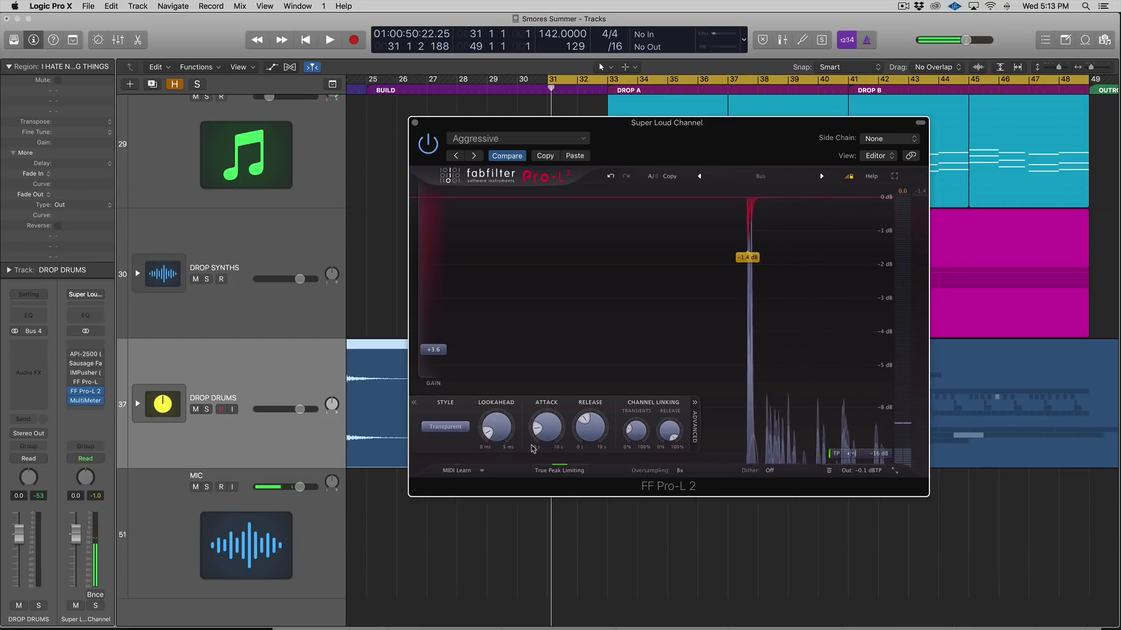
# Enlarge the Pro-L 2 window to Large and move it fully on screen
pyautogui.click(895, 470)
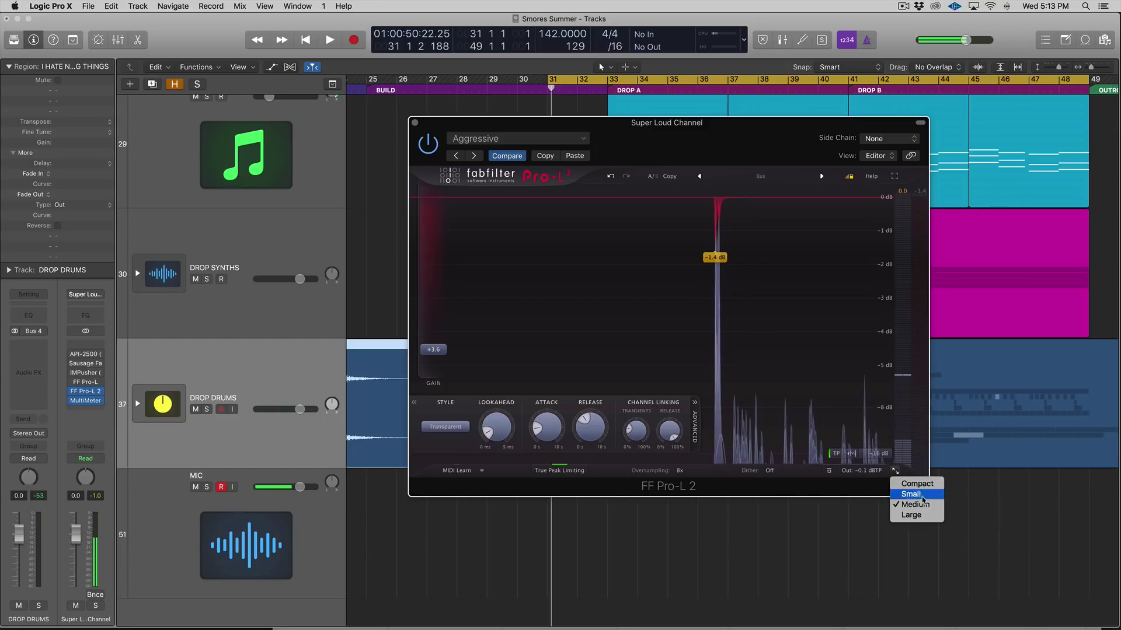
pyautogui.click(912, 514)
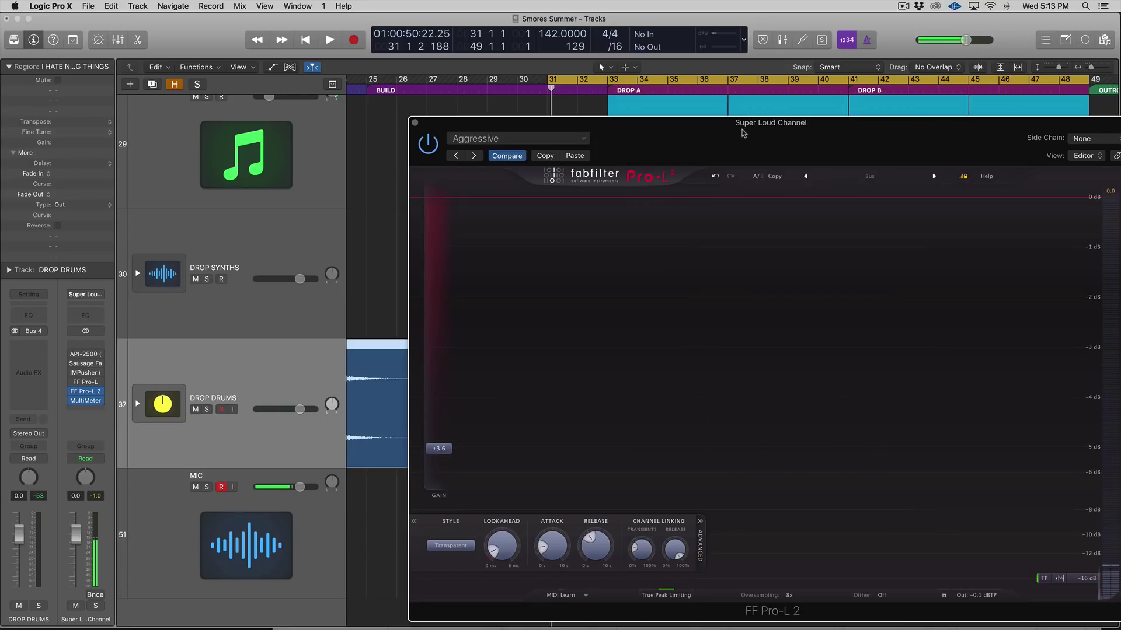
pyautogui.moveTo(743, 133); pyautogui.dragTo(619, 82)
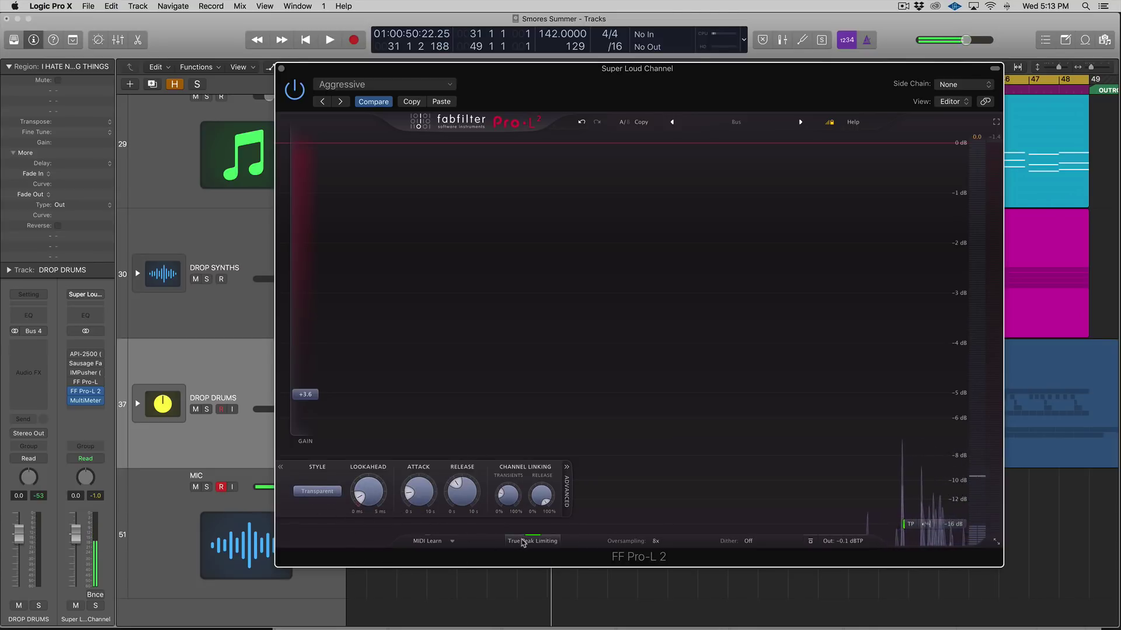
# Set Pro-L 2's limiting style to Allround and reopen the original Pro-L
pyautogui.moveTo(523, 543)
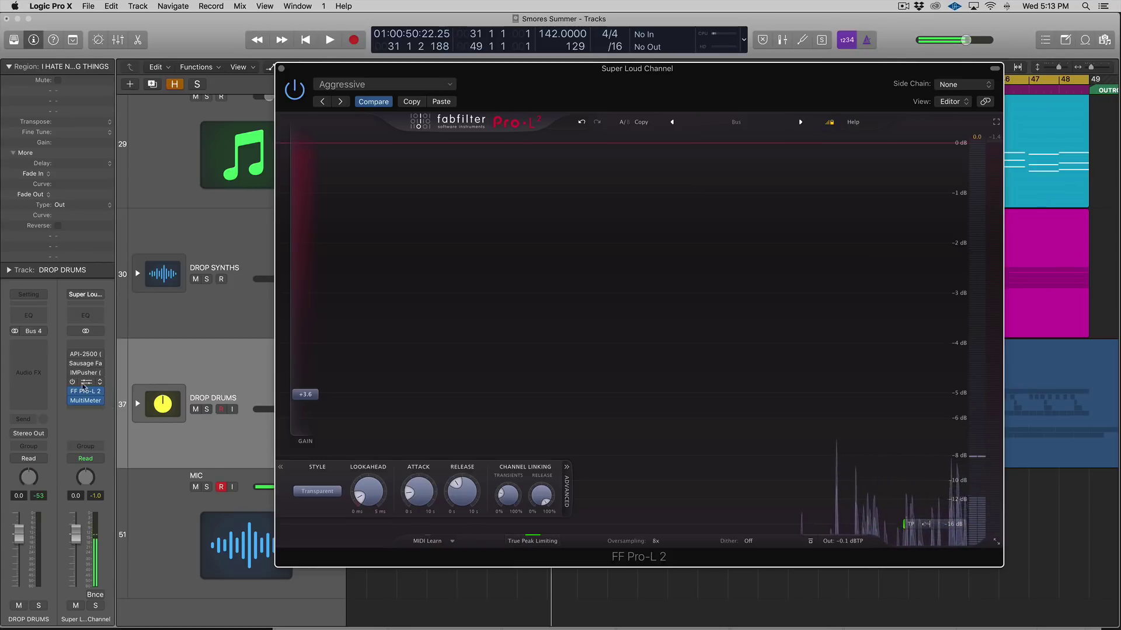
pyautogui.click(326, 496)
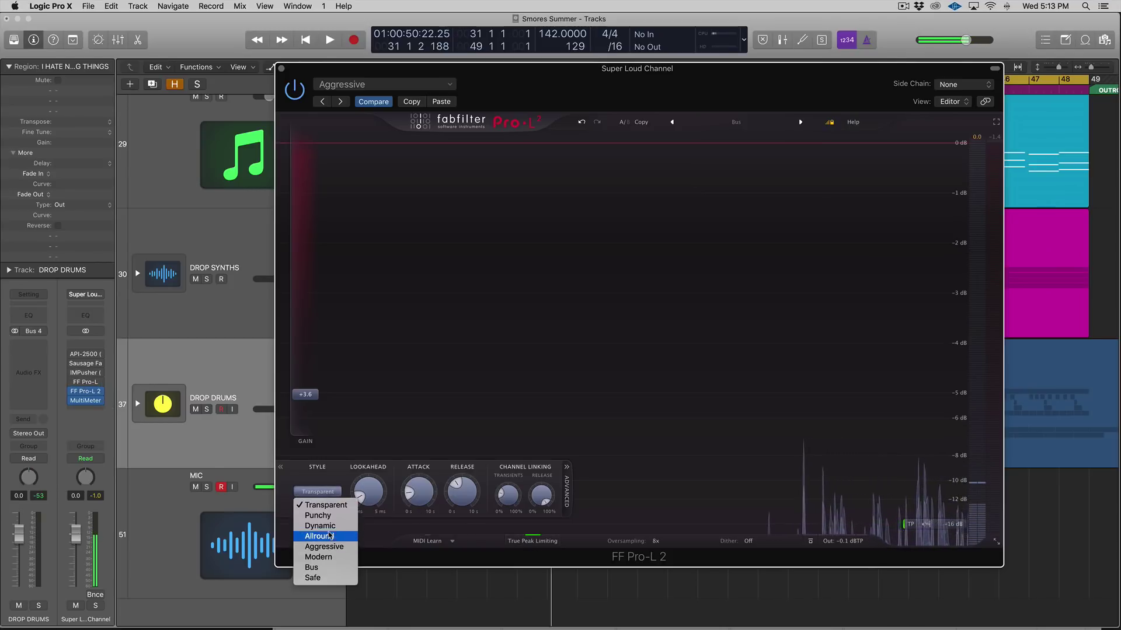
pyautogui.click(331, 538)
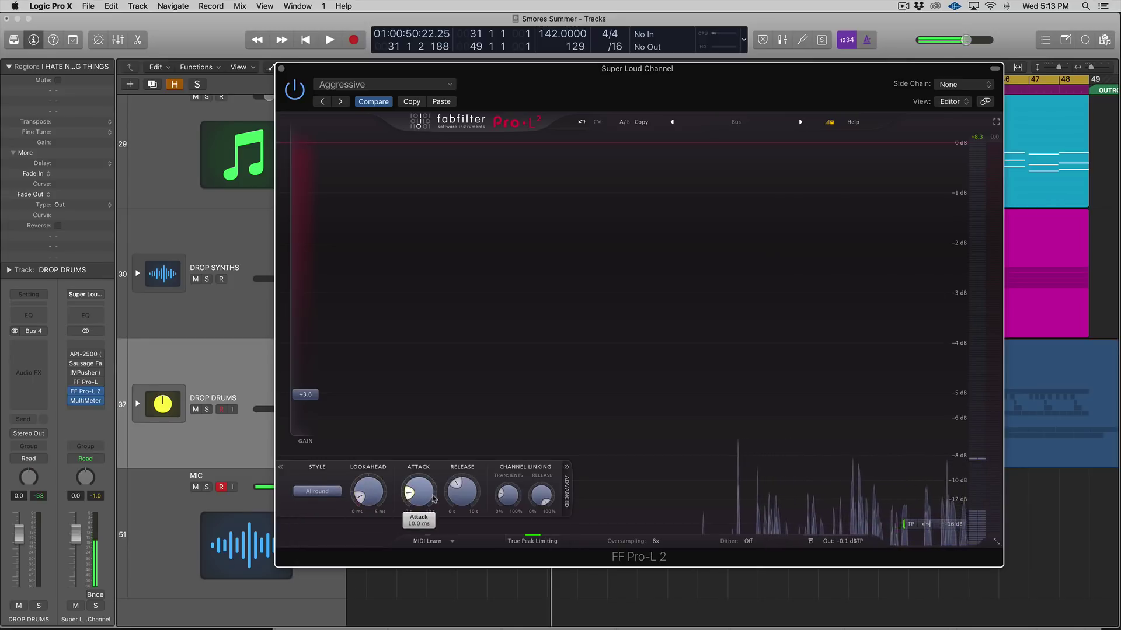
pyautogui.moveTo(475, 499)
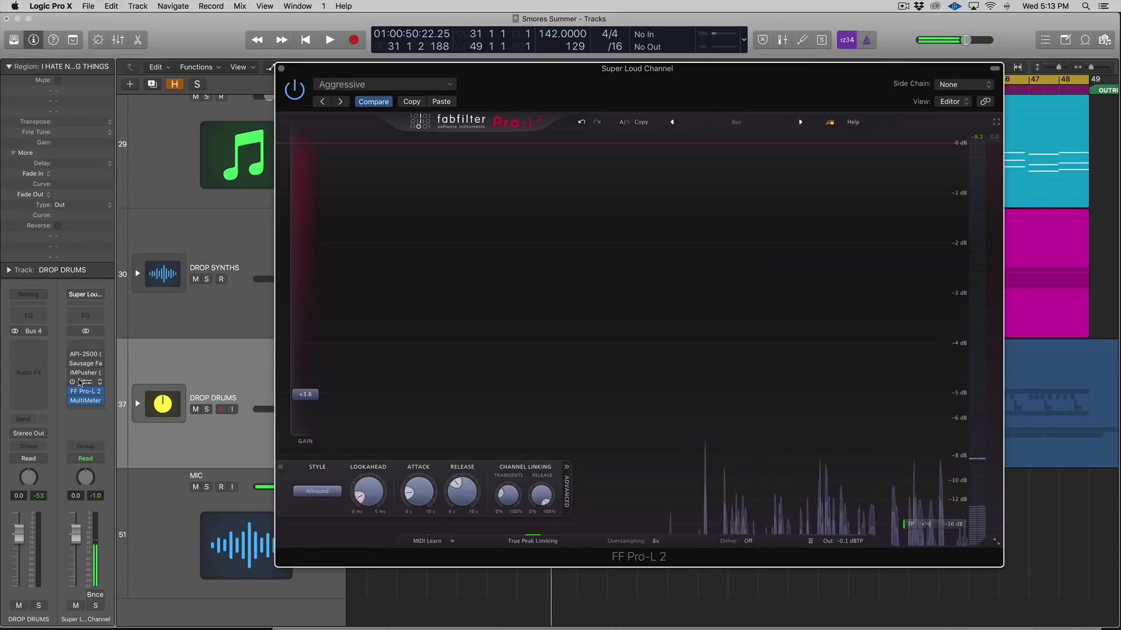
pyautogui.click(133, 379)
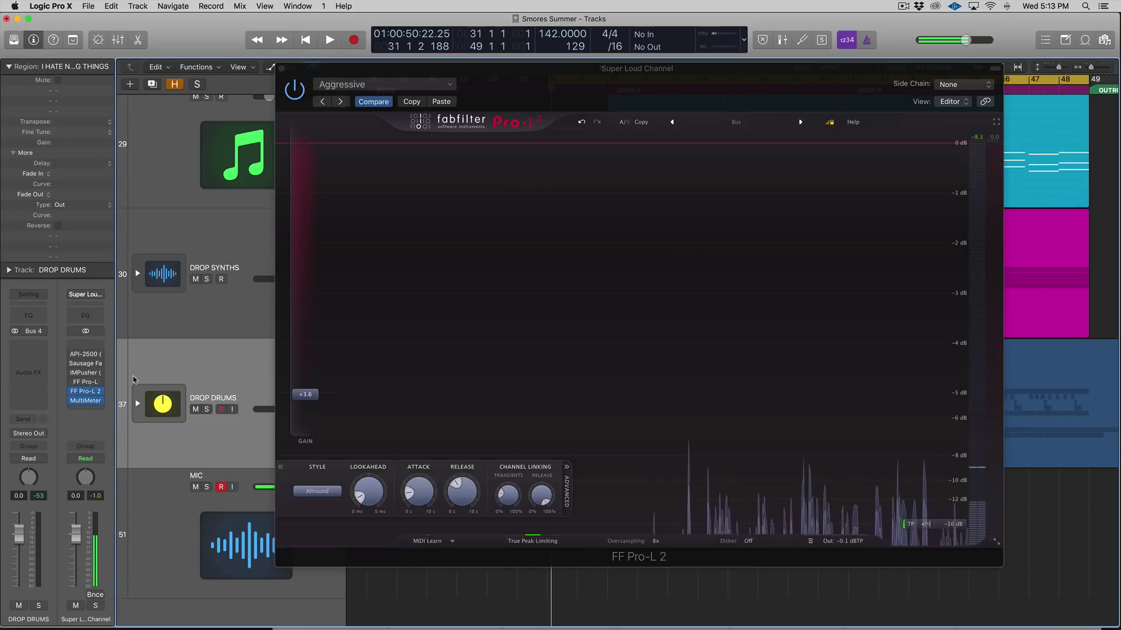
pyautogui.click(85, 381)
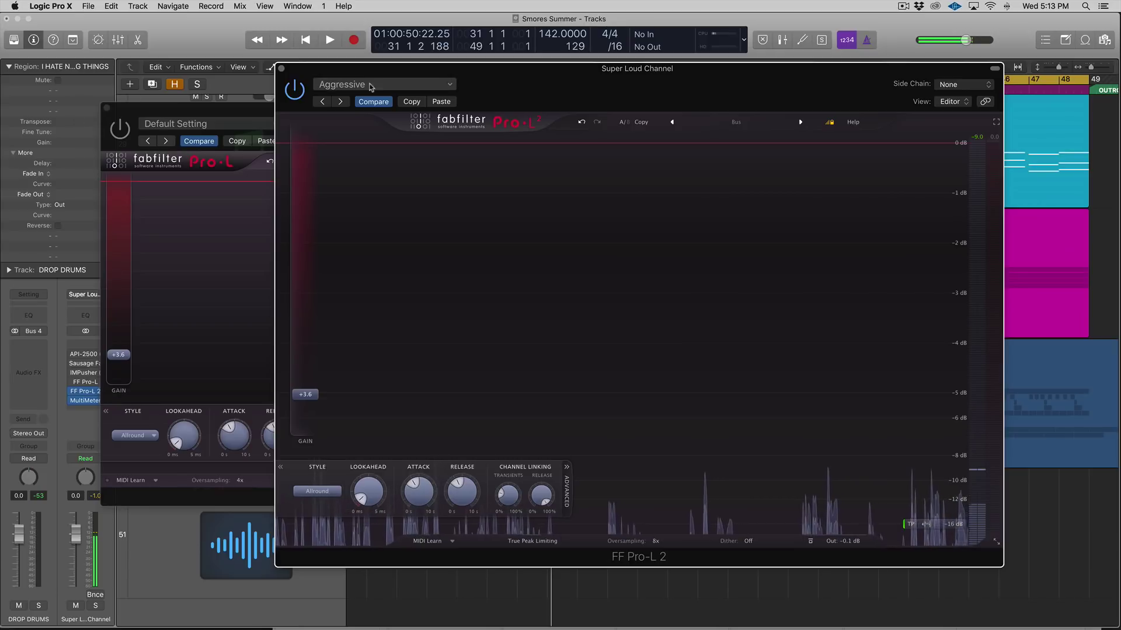
# Swap Pro-L 2 for MultiMeter beside Pro-L, then play toward DROP B to watch the meters
pyautogui.click(280, 70)
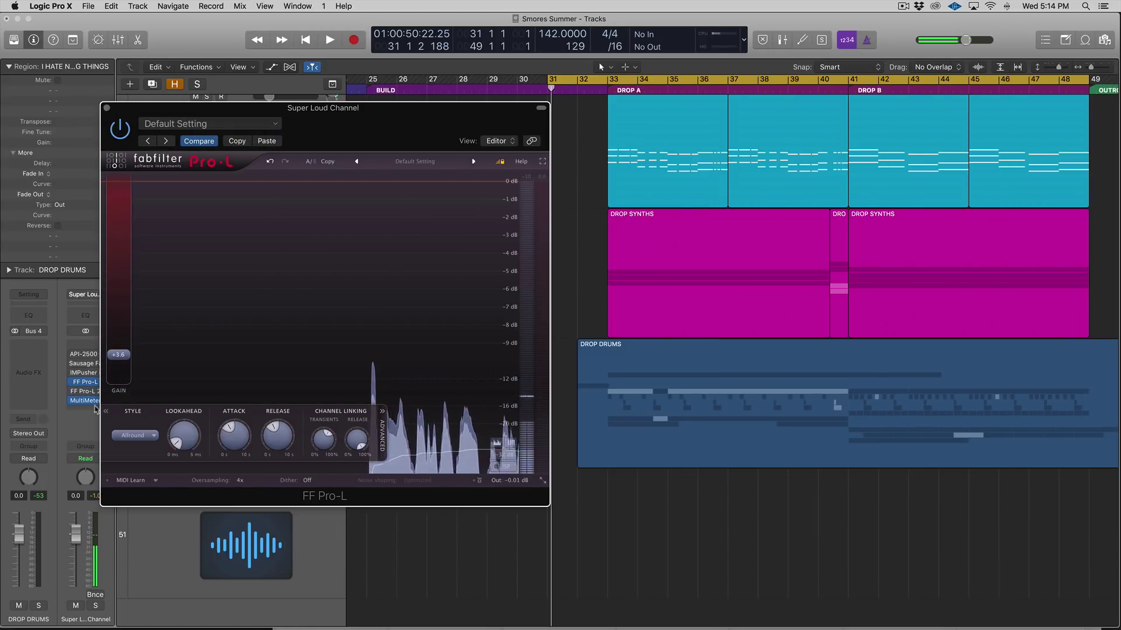
pyautogui.moveTo(584, 131); pyautogui.dragTo(698, 130)
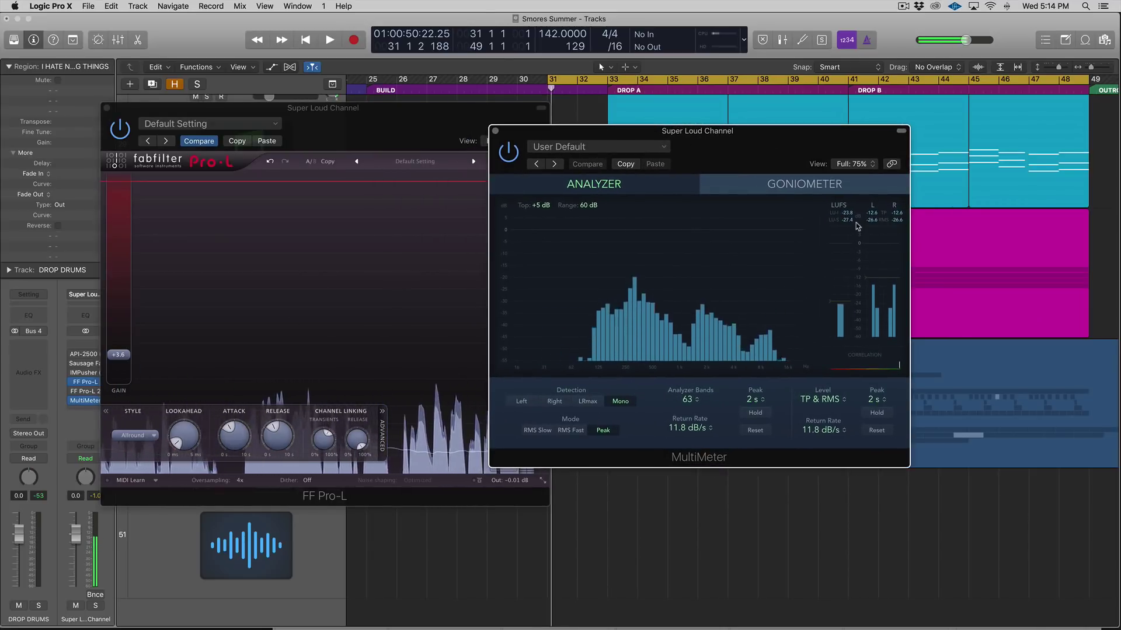
pyautogui.moveTo(590, 134); pyautogui.dragTo(670, 137)
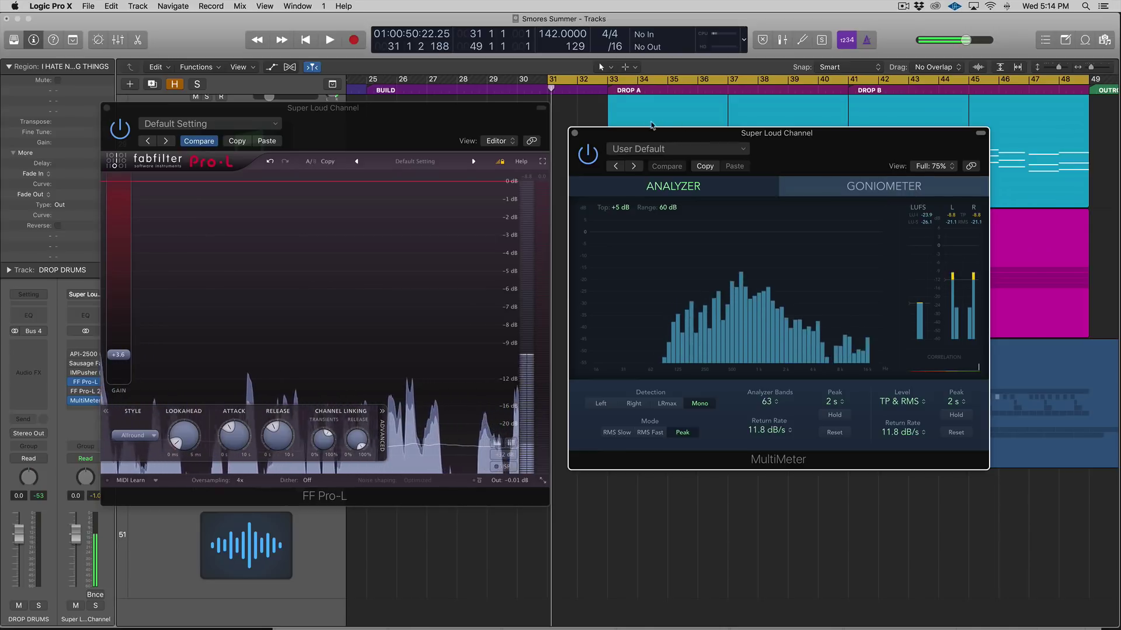
pyautogui.press('space')
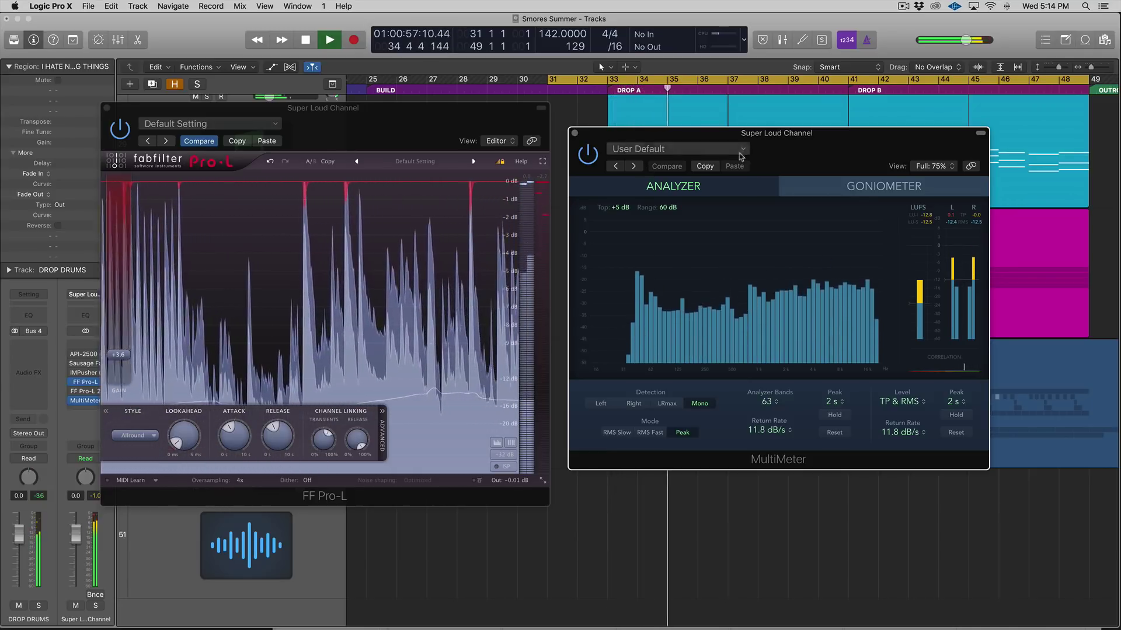
pyautogui.click(840, 90)
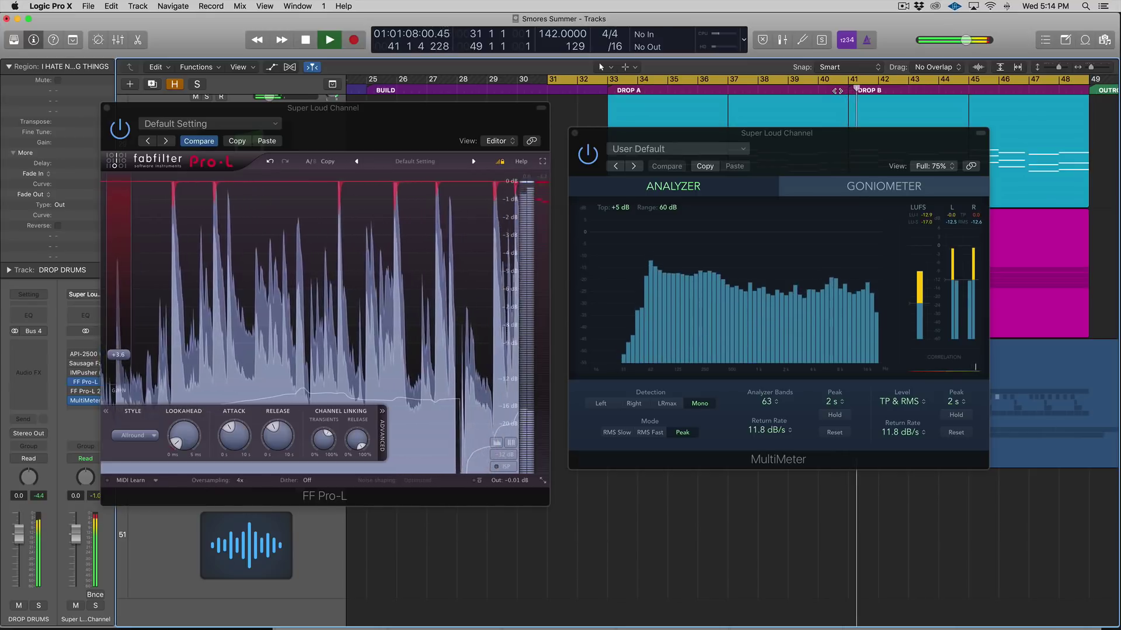
pyautogui.press('space')
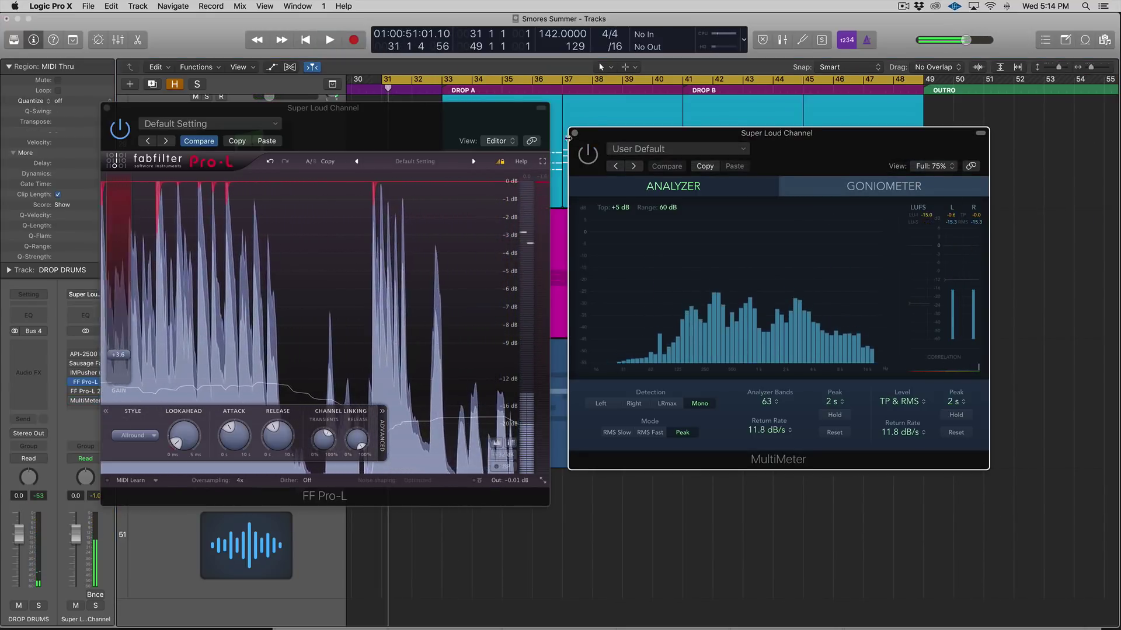
# Close the MultiMeter and older Pro-L windows and open Pro-L 2 on the Super Loud Channel
pyautogui.click(574, 133)
pyautogui.moveTo(151, 107); pyautogui.dragTo(370, 105)
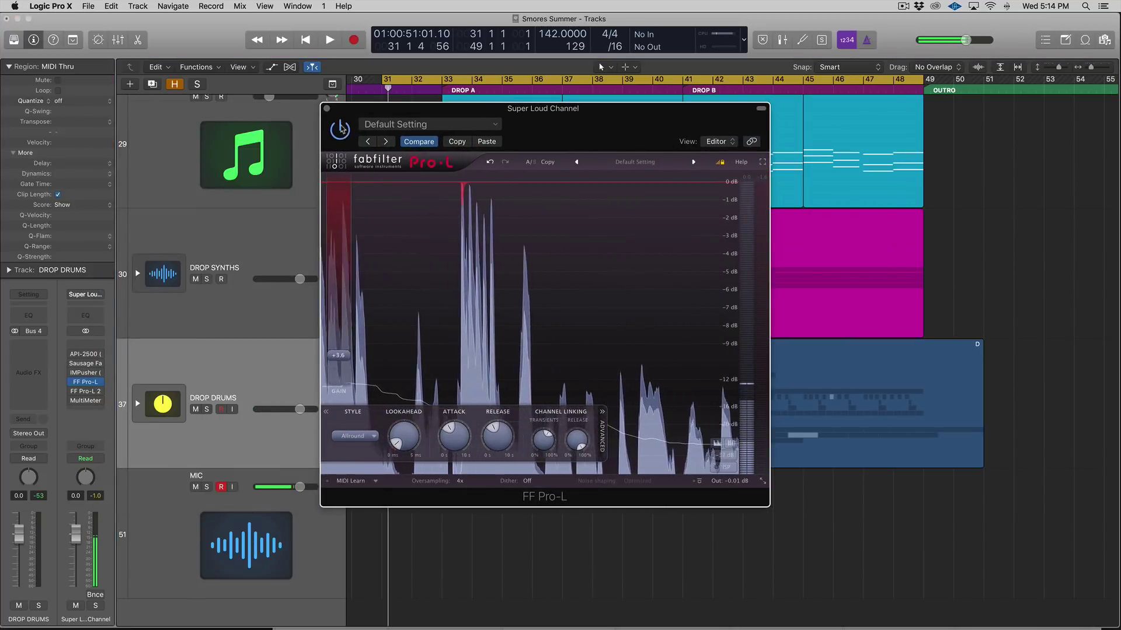
pyautogui.click(326, 107)
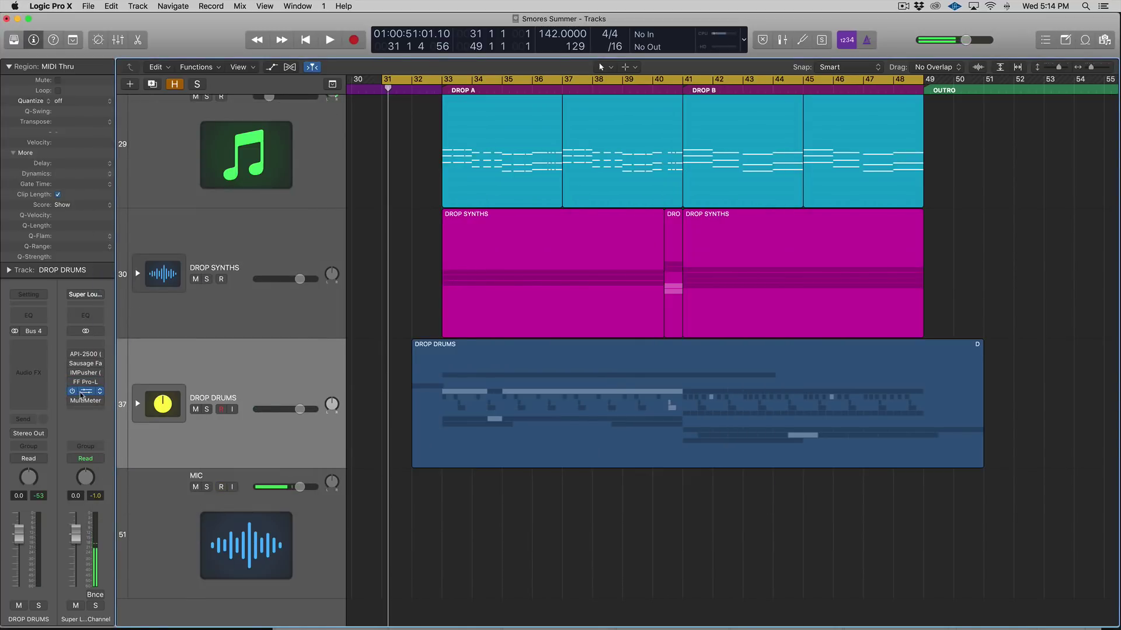
pyautogui.click(81, 394)
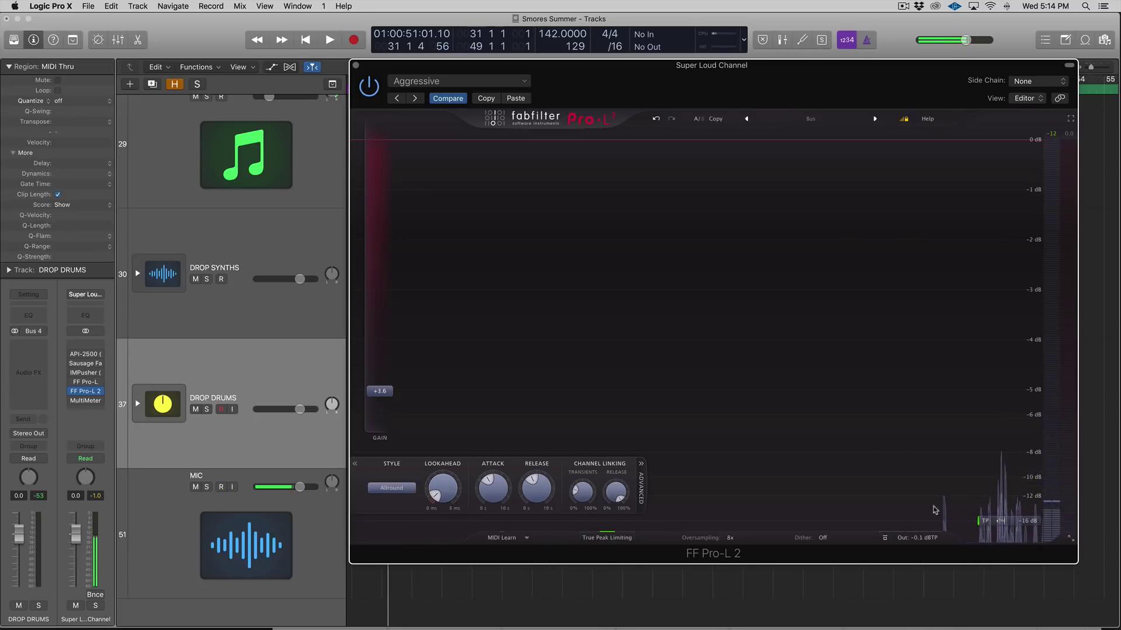
# Briefly reopen the older Pro-L for comparison, then close it again
pyautogui.moveTo(926, 543)
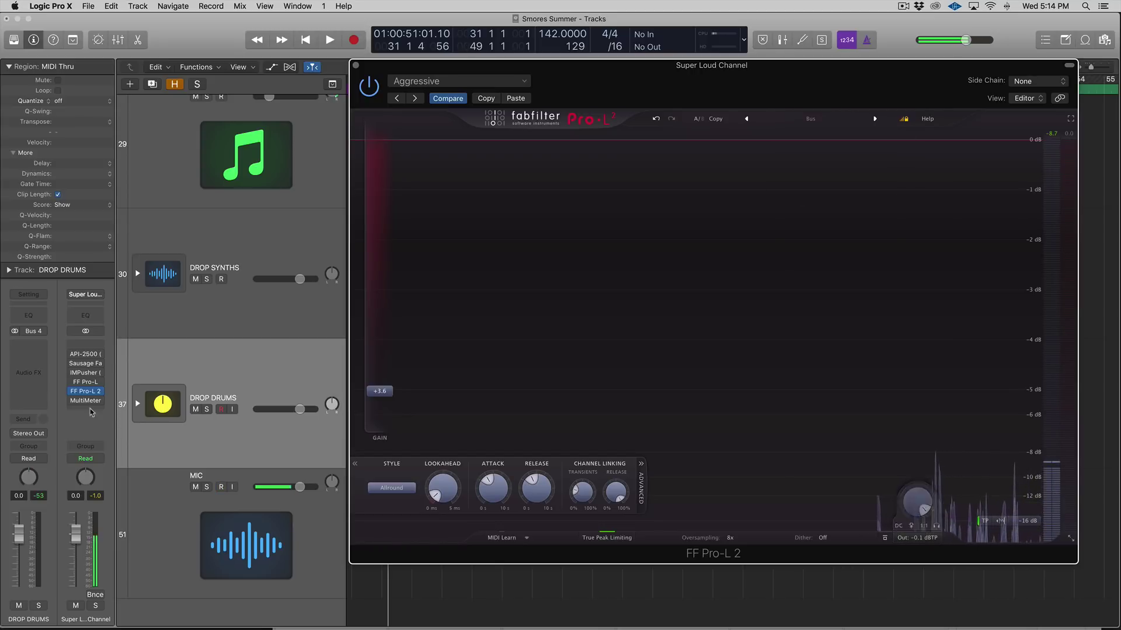
pyautogui.click(86, 381)
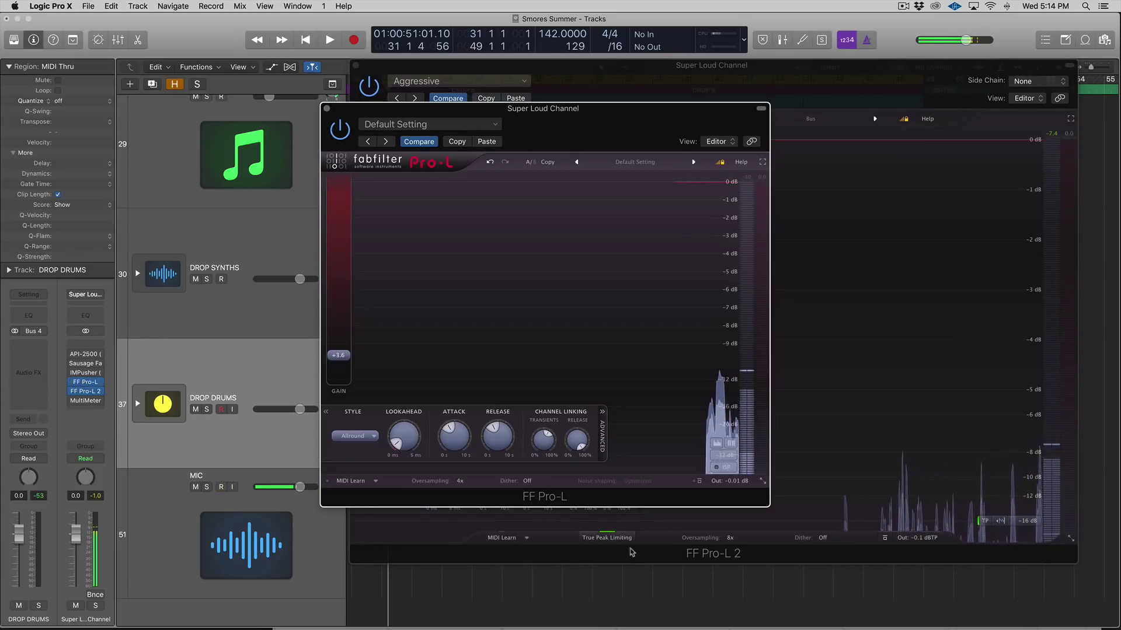
pyautogui.moveTo(740, 486)
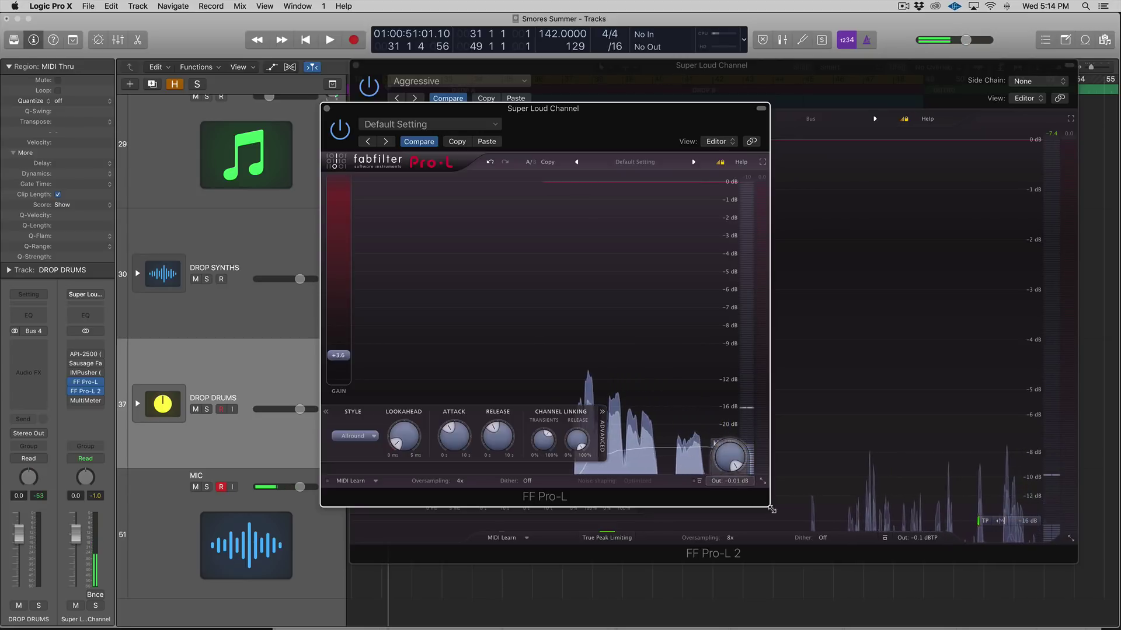
pyautogui.click(327, 109)
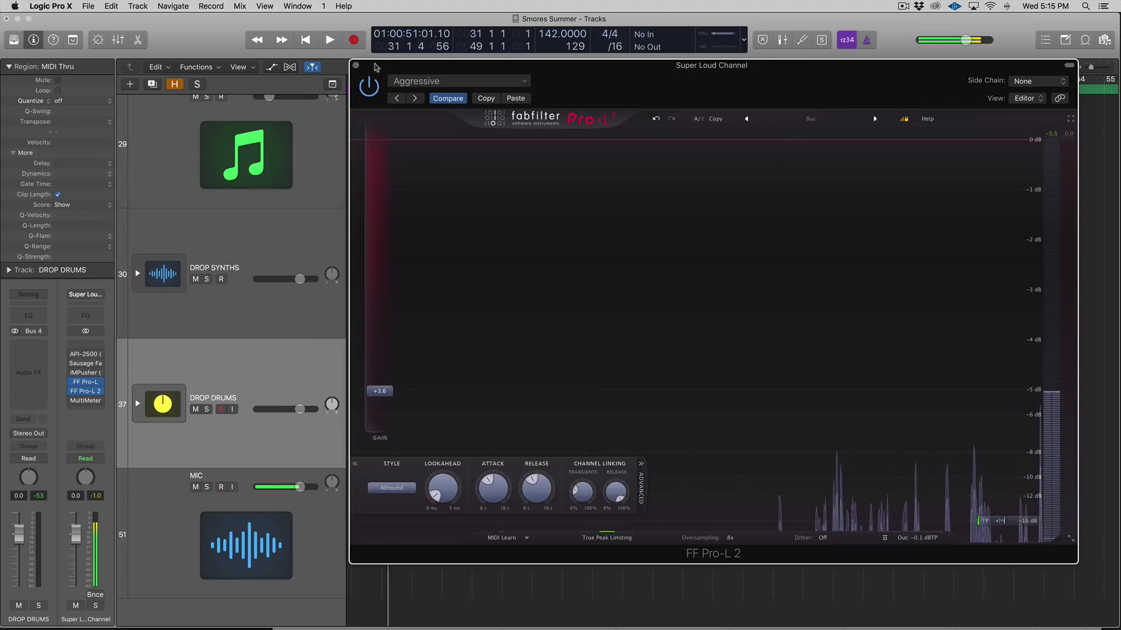
pyautogui.moveTo(74, 383)
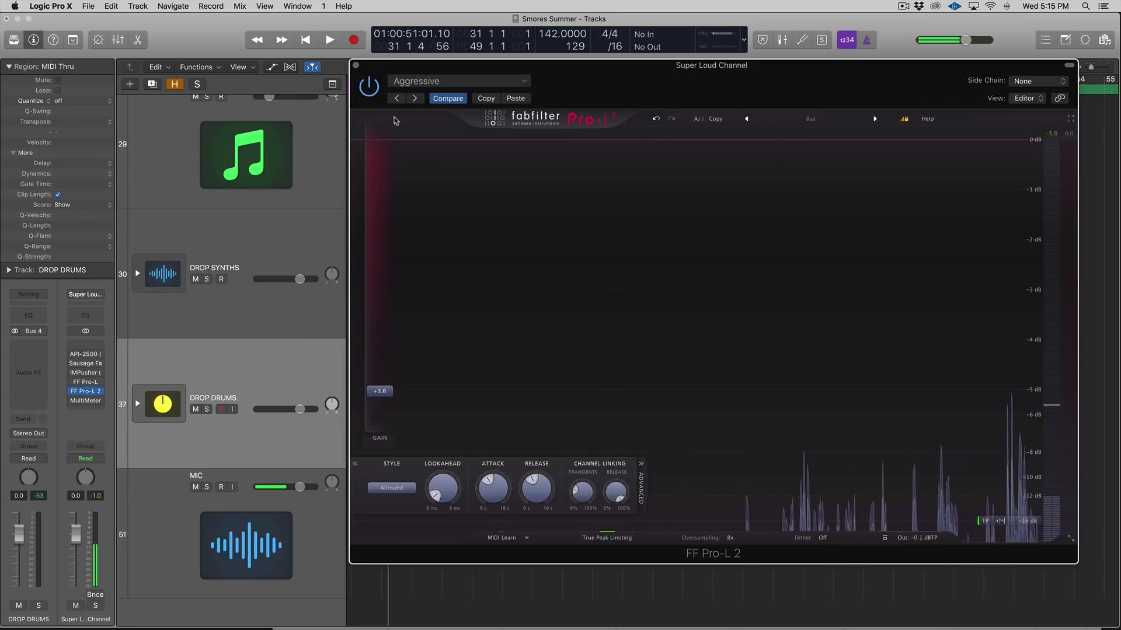
pyautogui.click(356, 66)
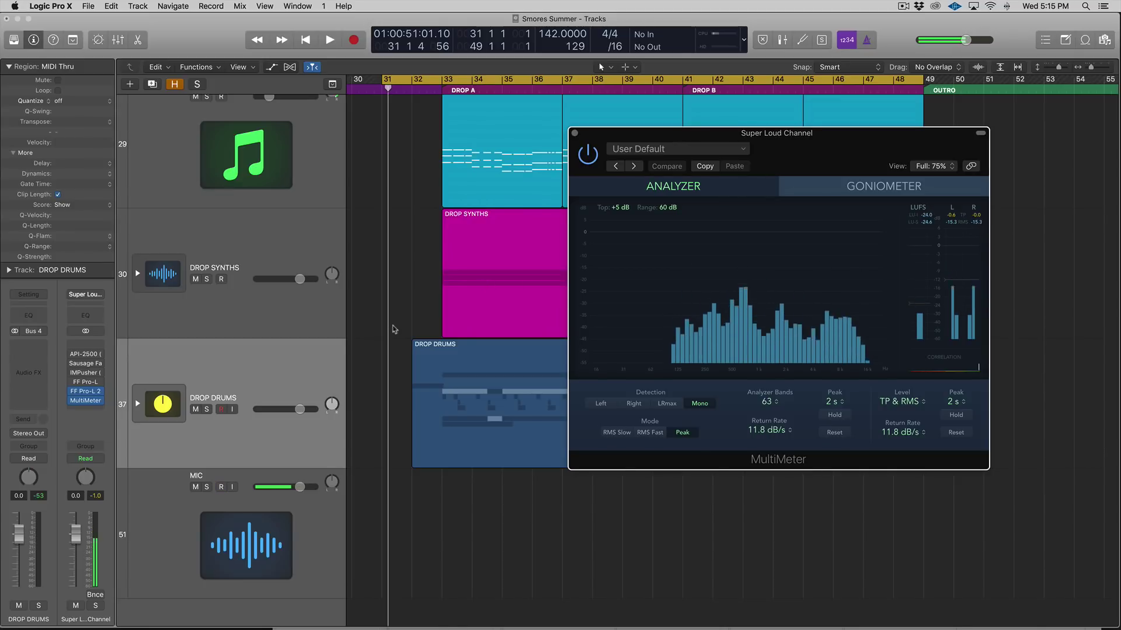
pyautogui.click(85, 392)
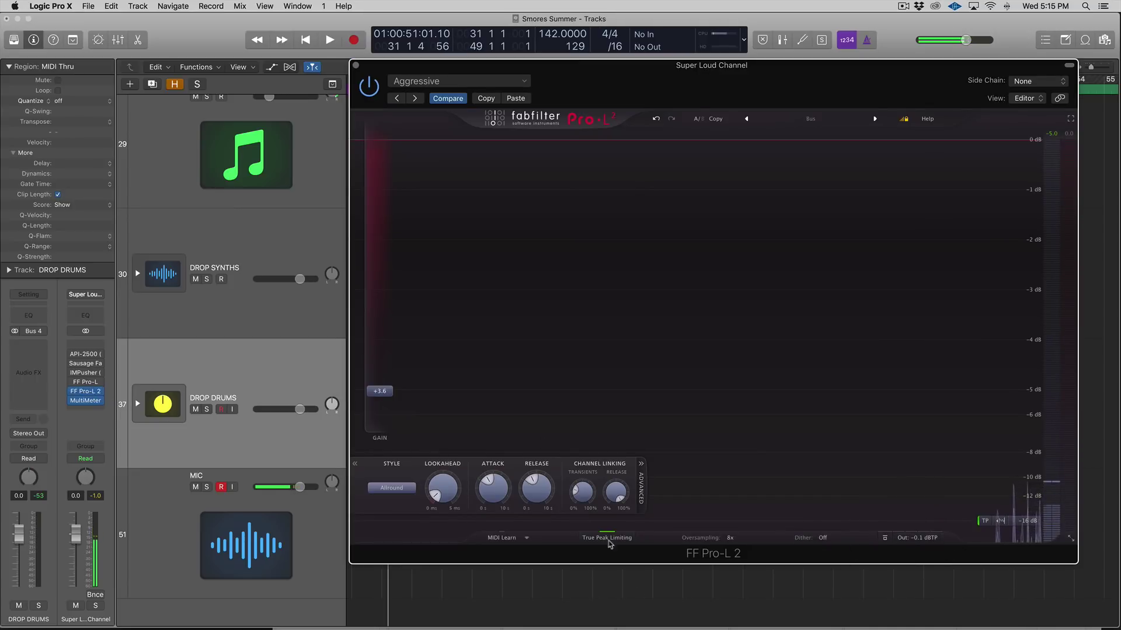
pyautogui.click(355, 65)
pyautogui.press('space')
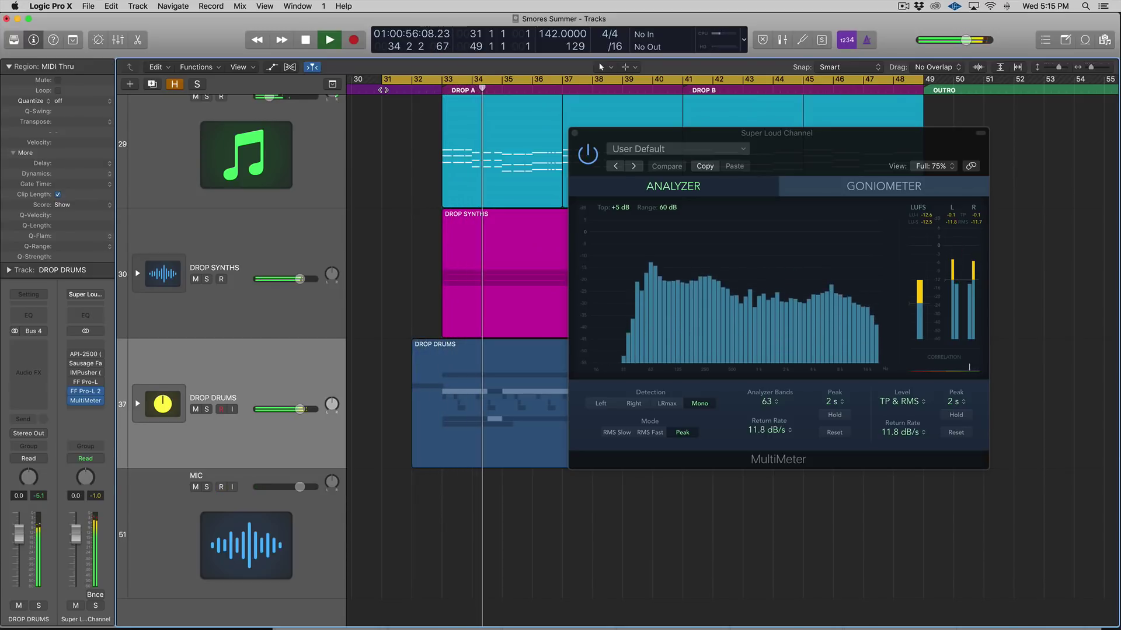
pyautogui.press('space')
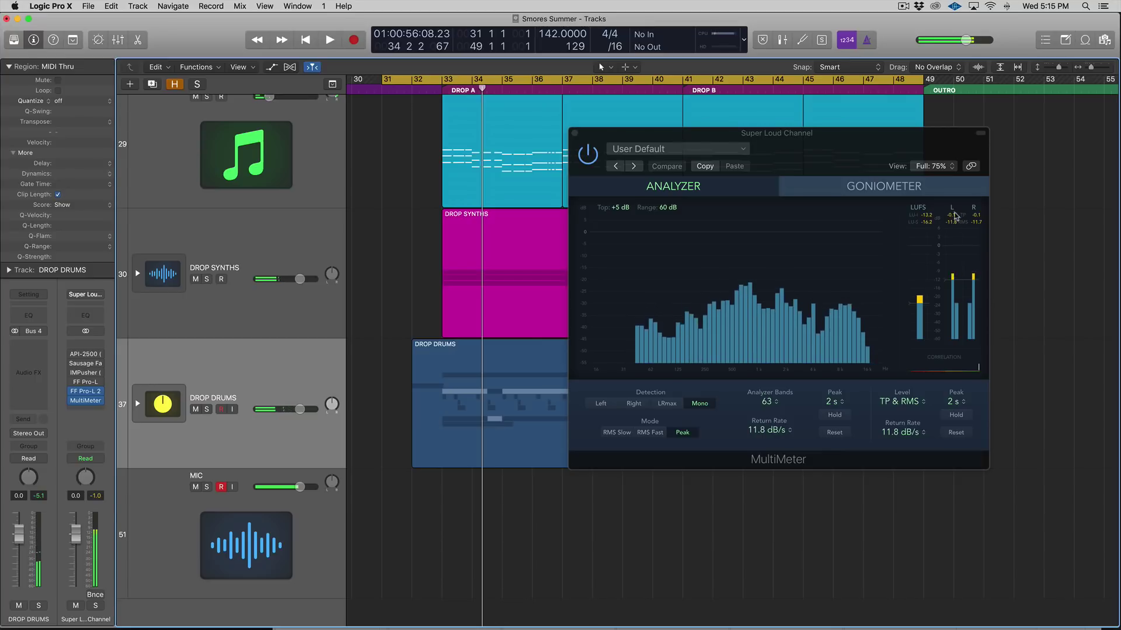
pyautogui.press('super+w')
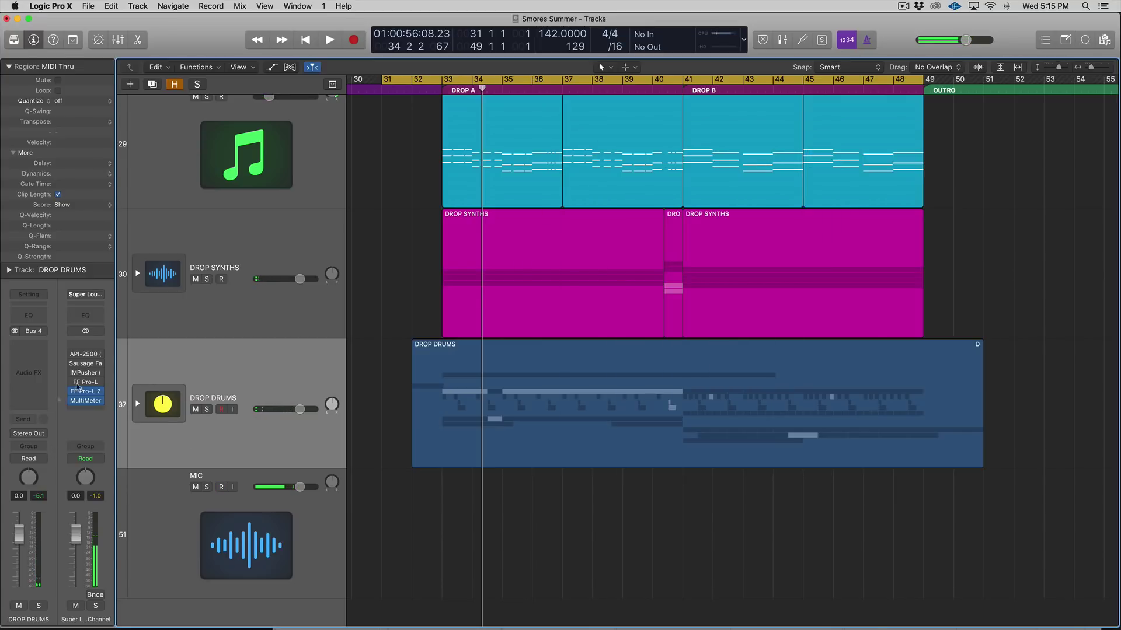
pyautogui.click(99, 392)
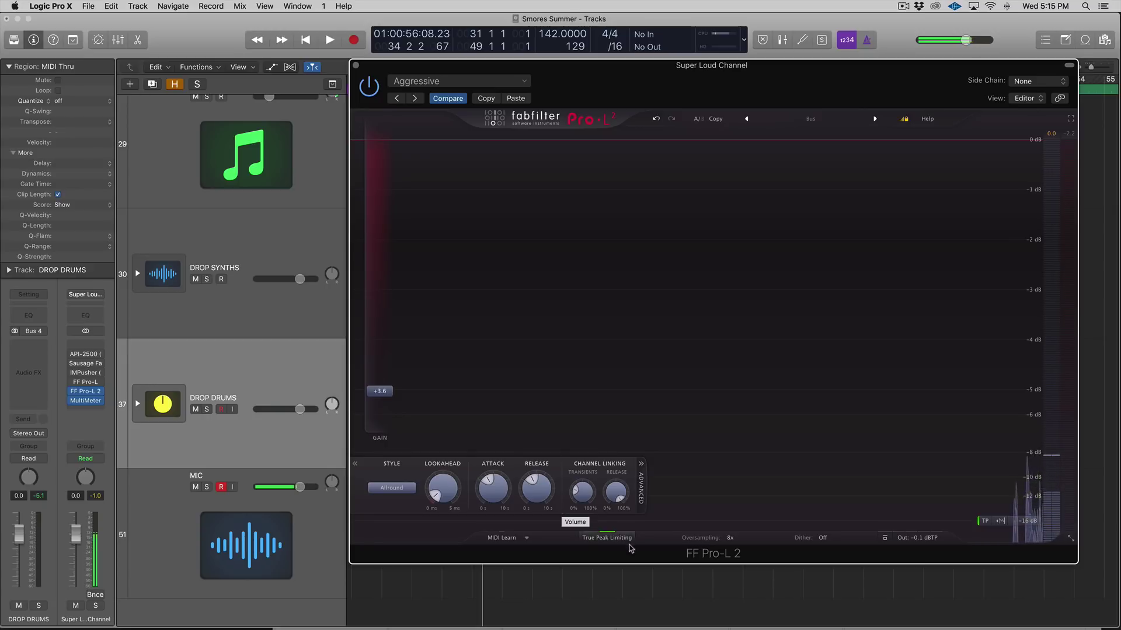
# Check that Pro-L 2's oversampling list still has 8x selected, nudging the window slightly left
pyautogui.click(730, 538)
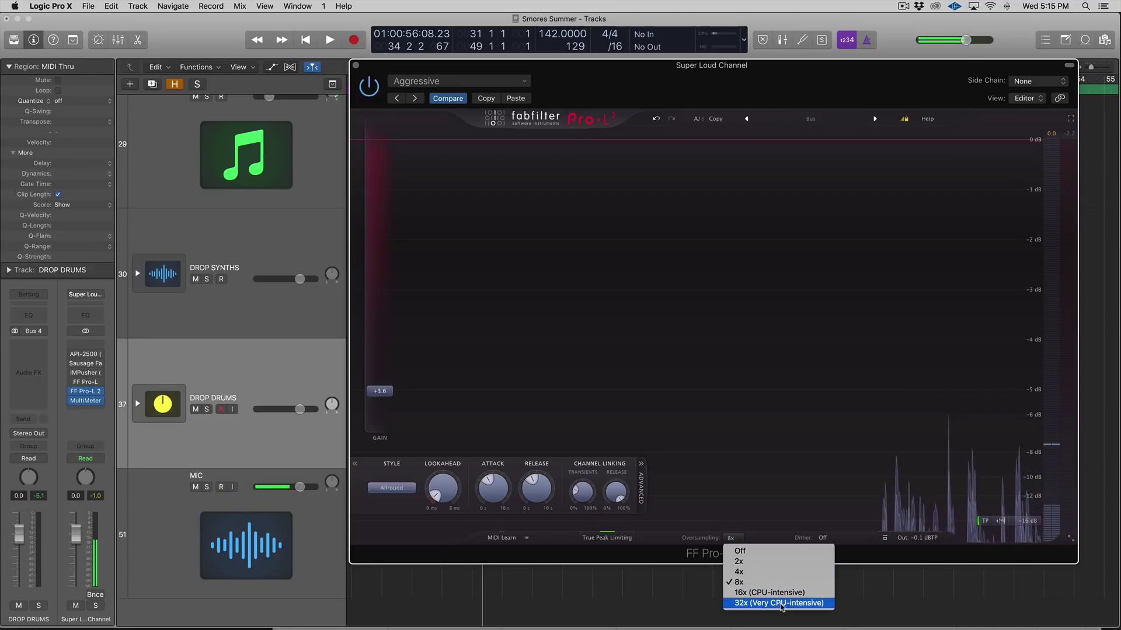
pyautogui.moveTo(656, 100); pyautogui.dragTo(632, 100)
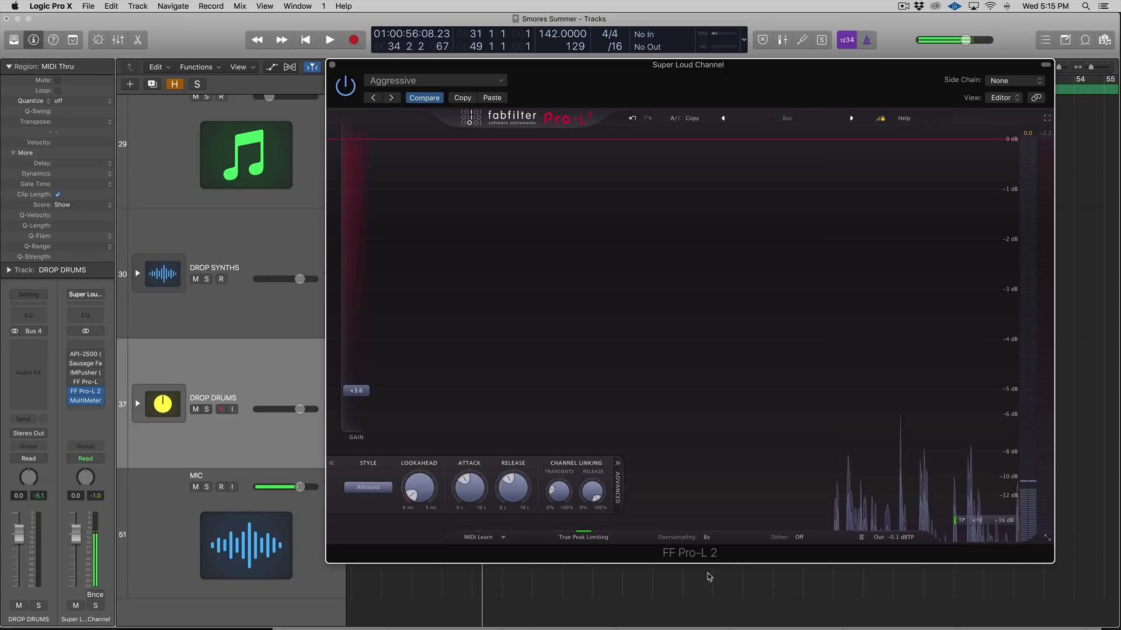
pyautogui.click(706, 538)
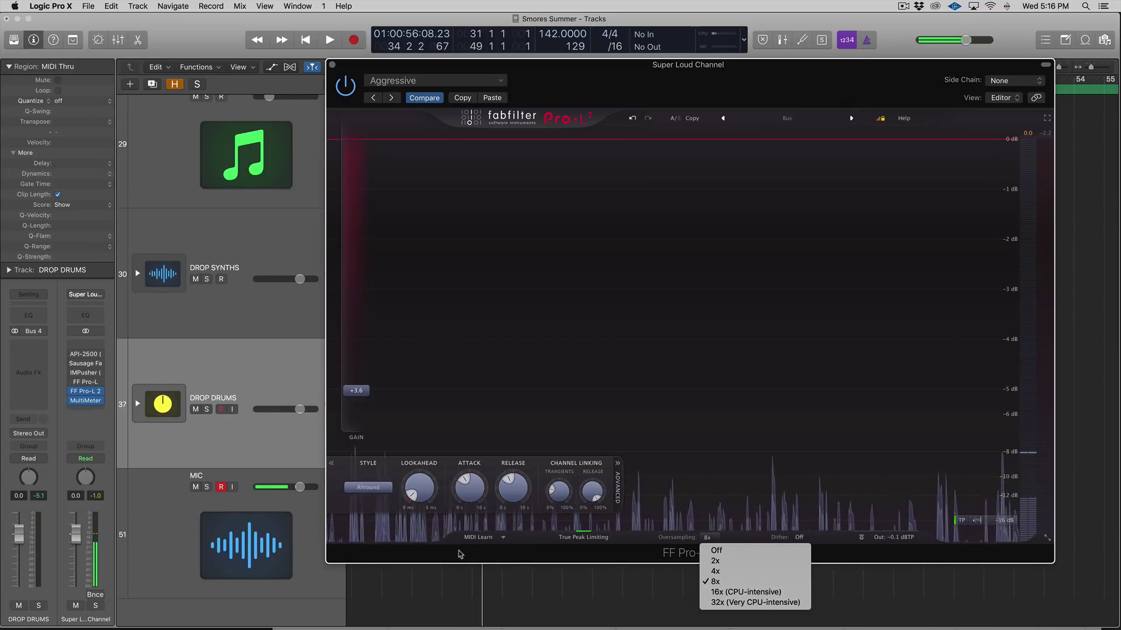
# Keep 8x oversampling and change Pro-L 2's limiting style to Aggressive, repositioning the window
pyautogui.click(328, 545)
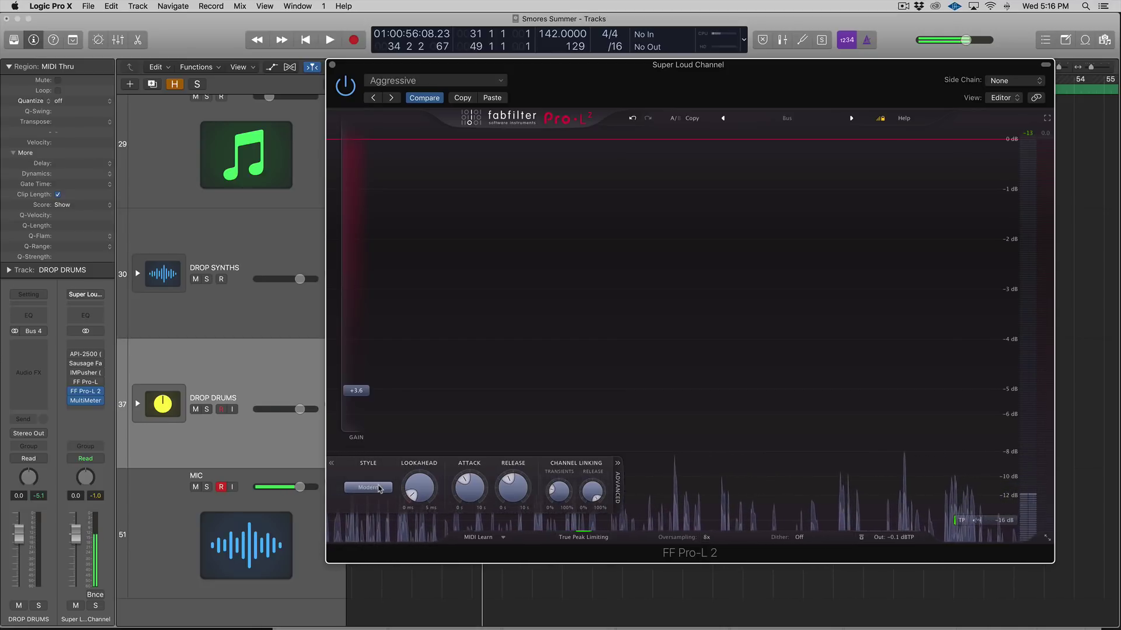
pyautogui.moveTo(380, 489)
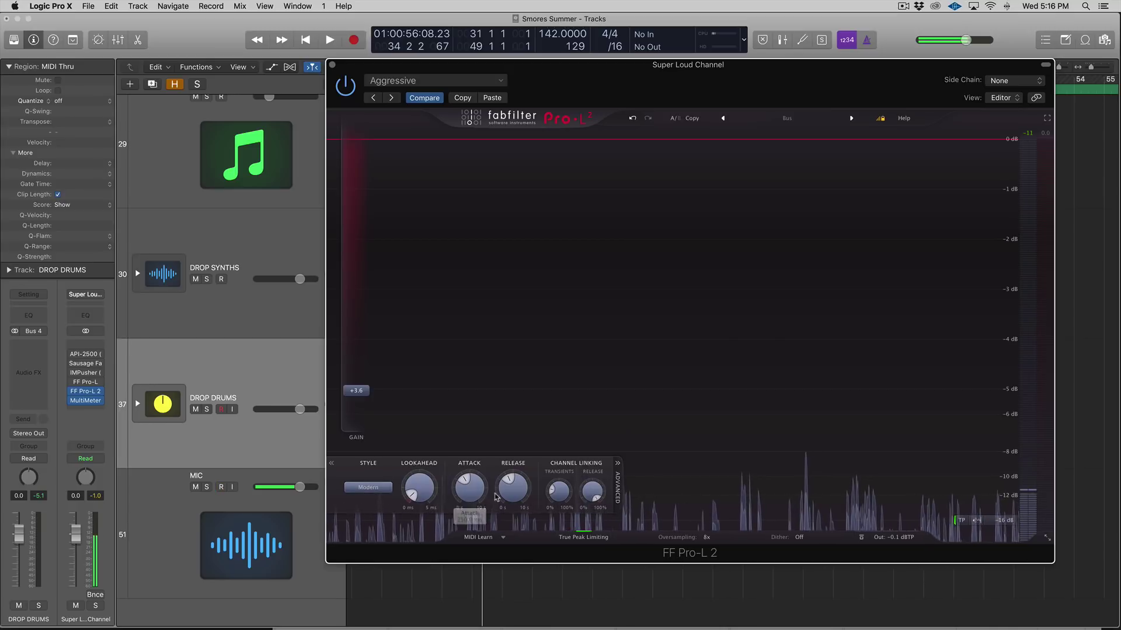
pyautogui.click(707, 537)
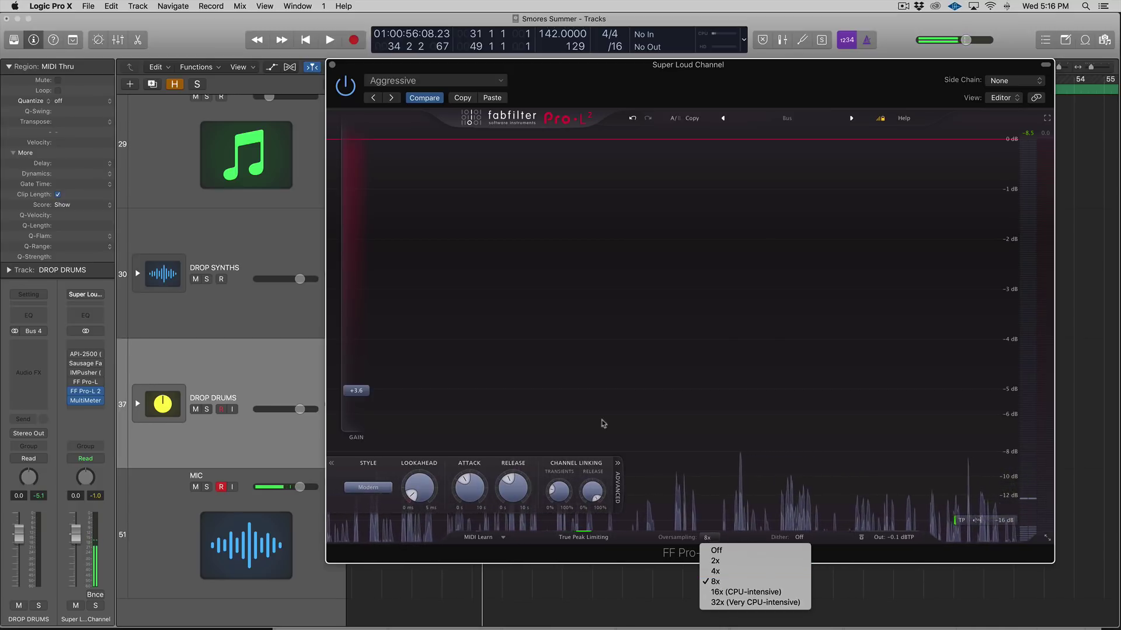
pyautogui.moveTo(374, 65); pyautogui.dragTo(755, 270)
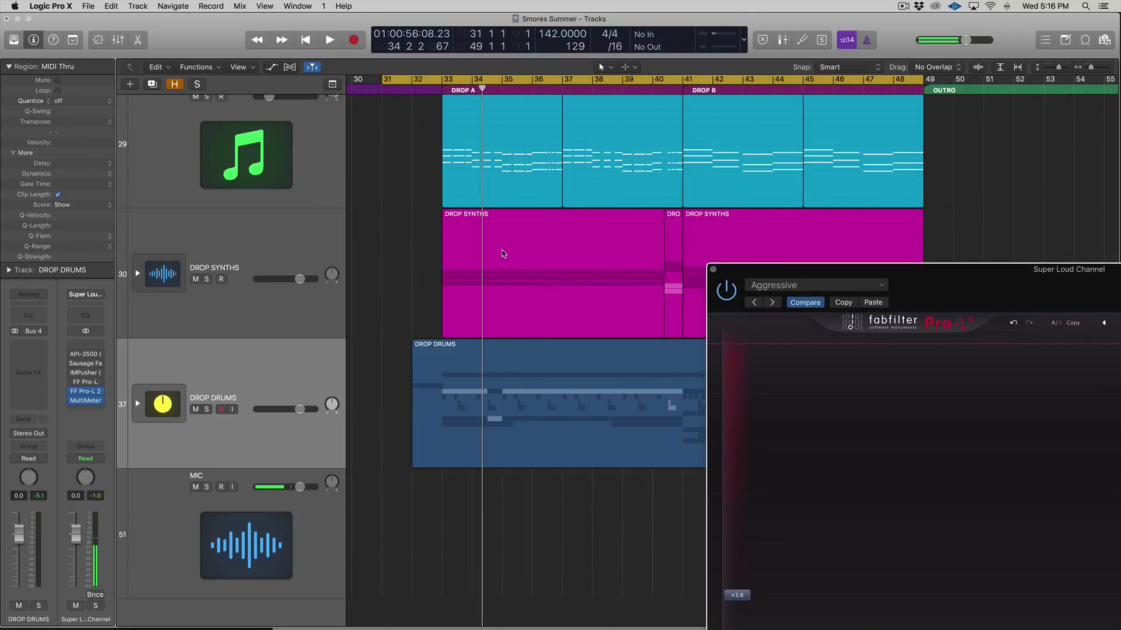
pyautogui.scroll(3, 436, 296)
pyautogui.scroll(3, 395, 316)
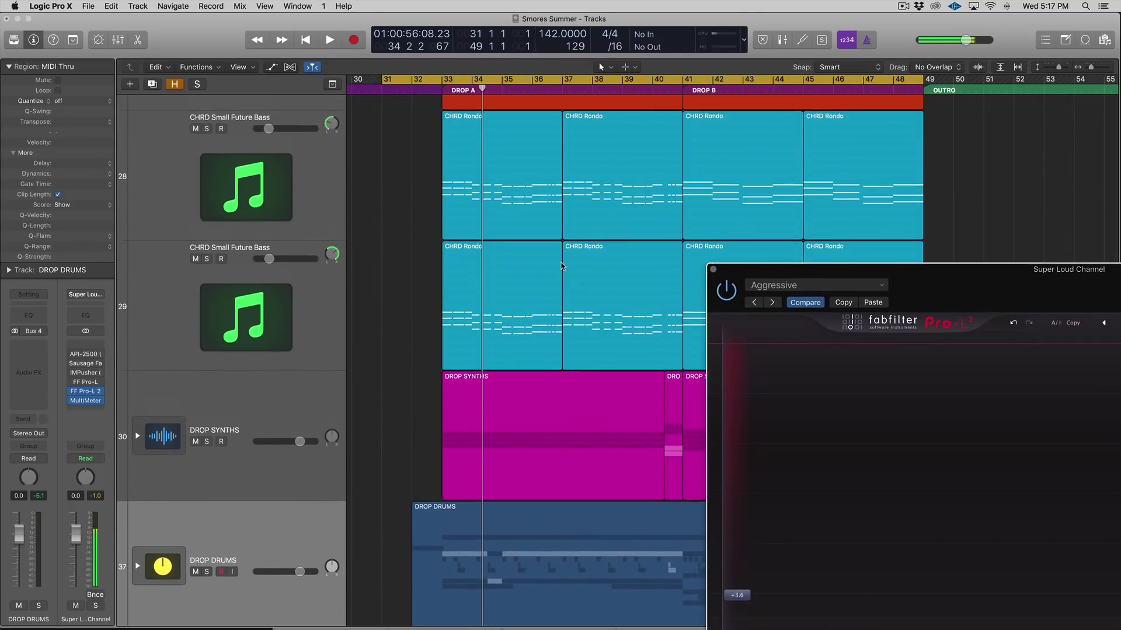
pyautogui.moveTo(772, 272); pyautogui.dragTo(348, 89)
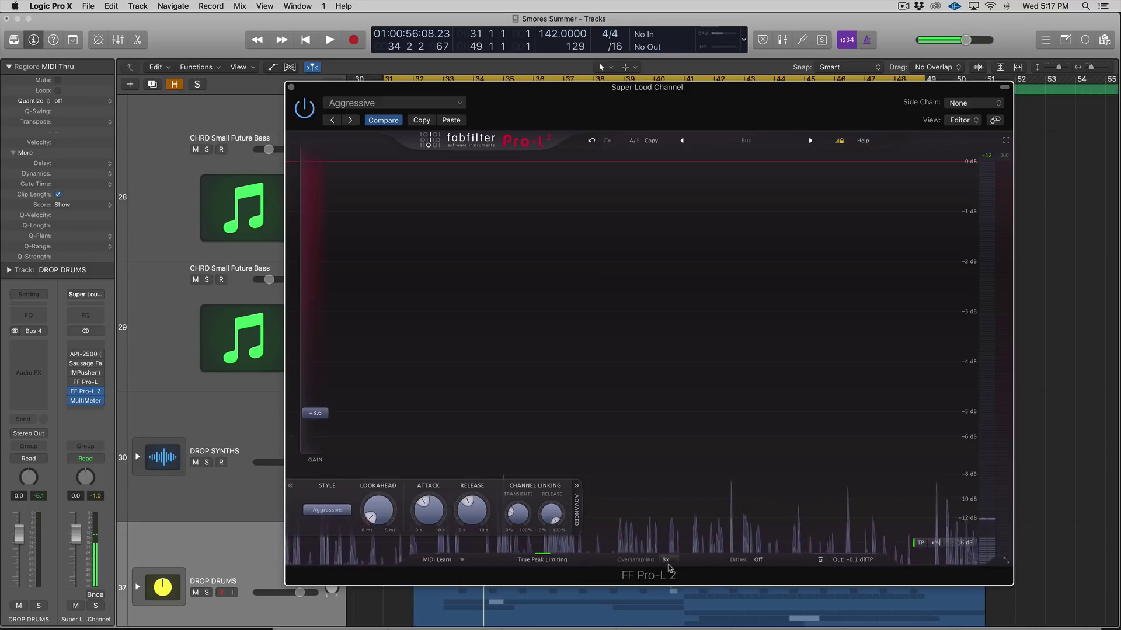
# Set Pro-L 2's style to Punchy with 8x oversampling, and move the window up-left
pyautogui.click(665, 560)
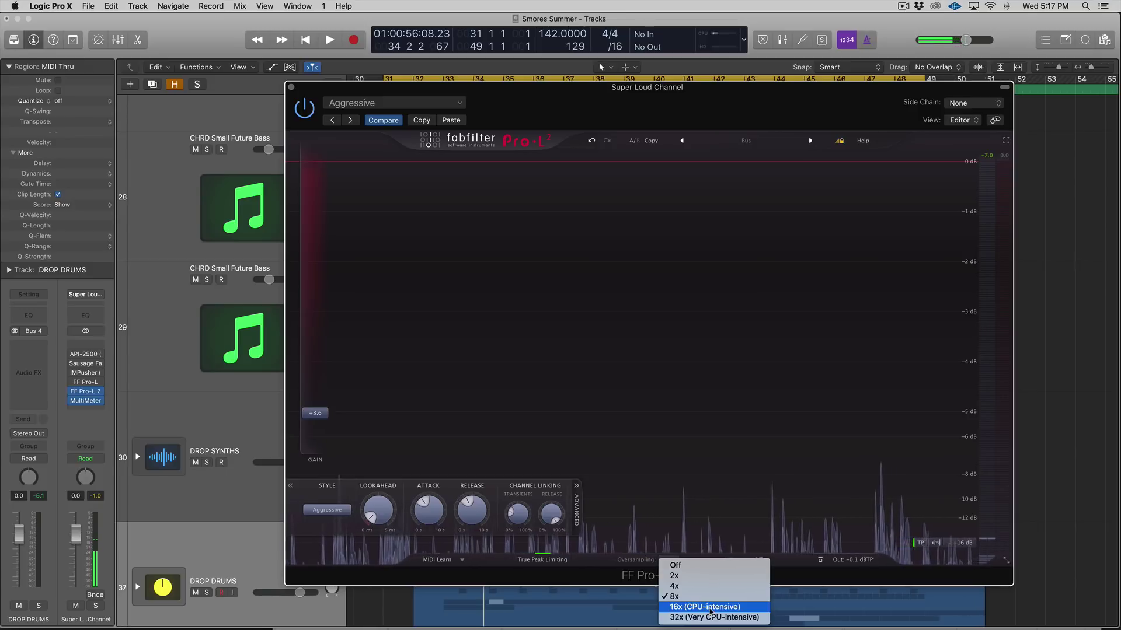
pyautogui.click(850, 584)
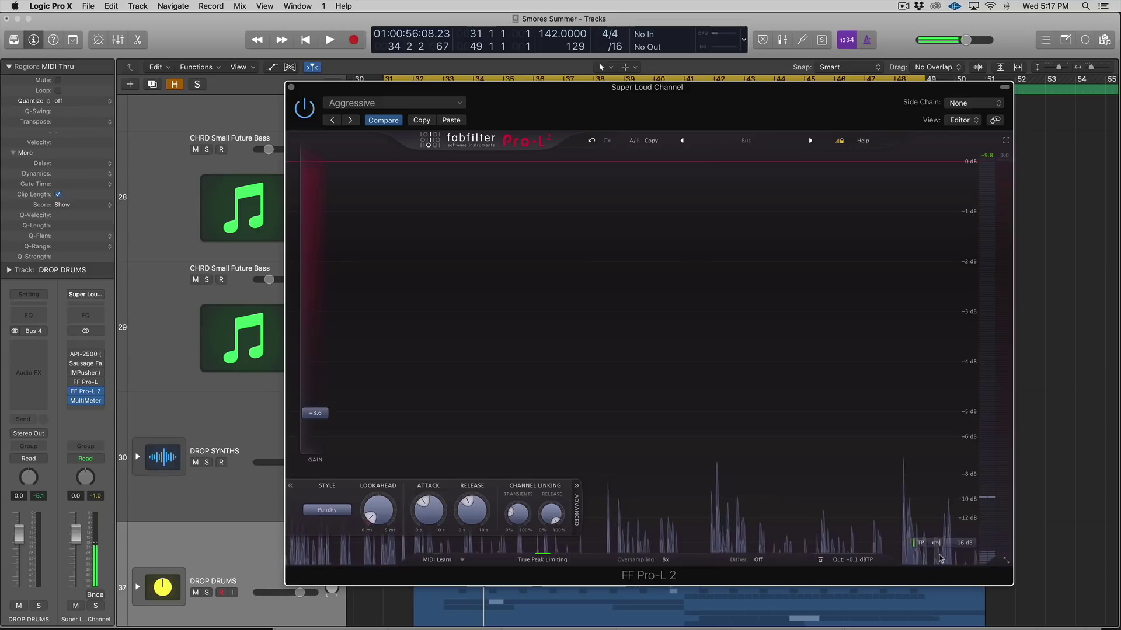
pyautogui.moveTo(574, 101); pyautogui.dragTo(488, 84)
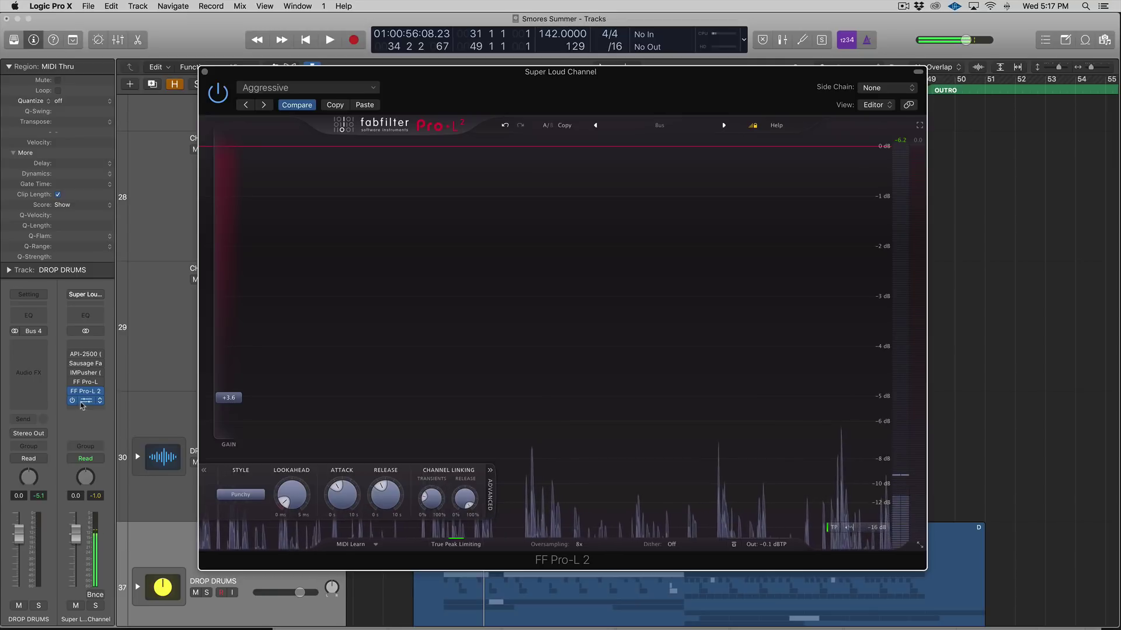
pyautogui.click(86, 401)
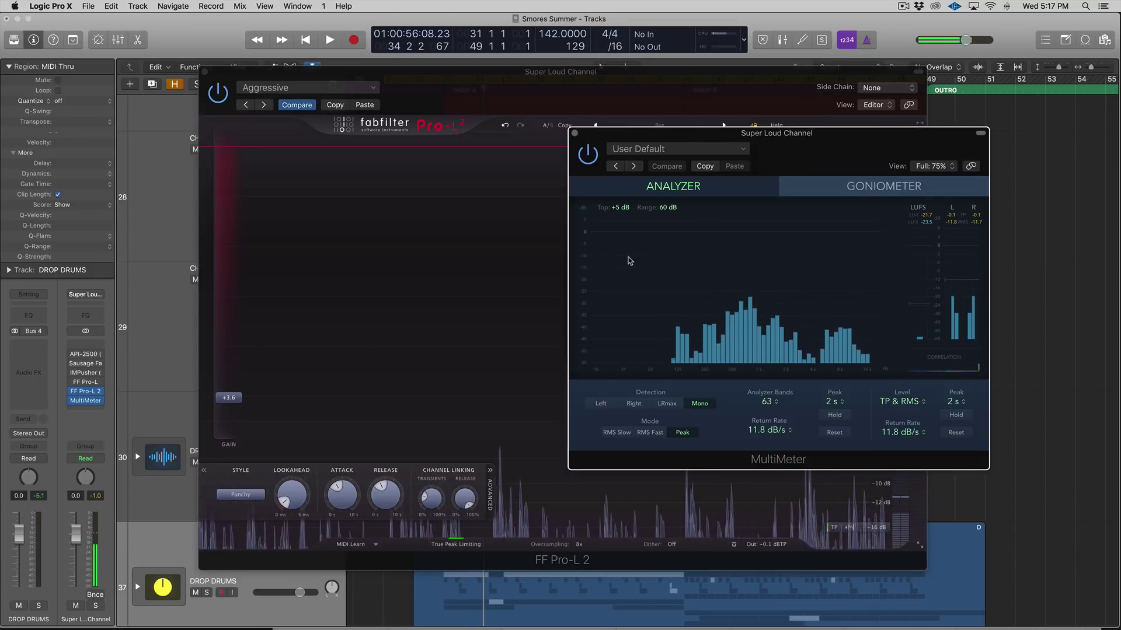
pyautogui.press('super+w')
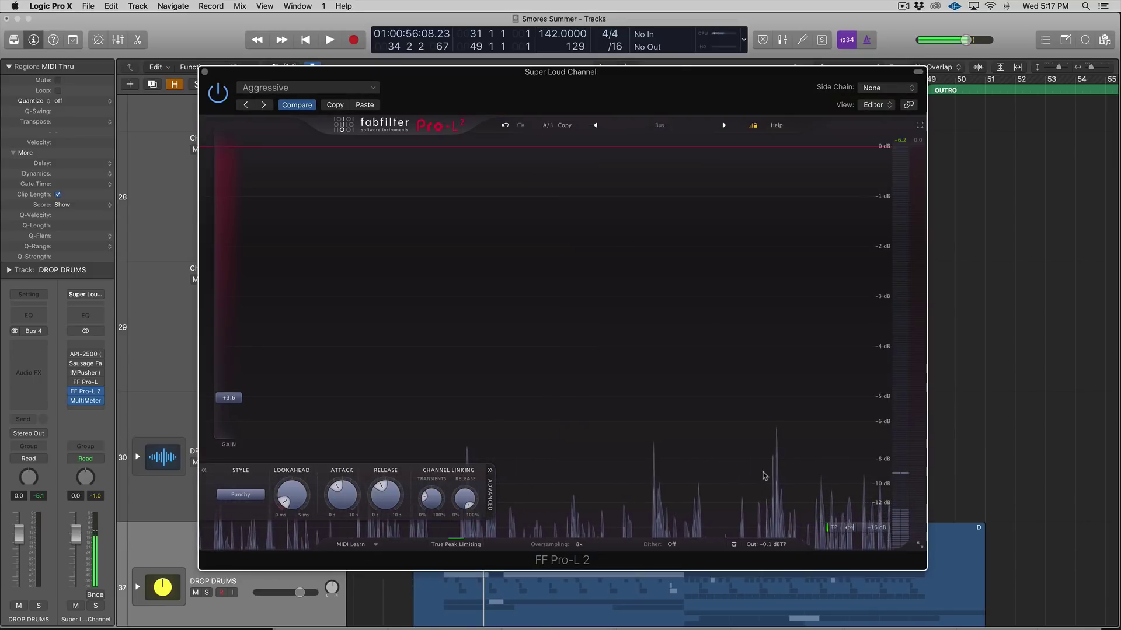
pyautogui.click(869, 528)
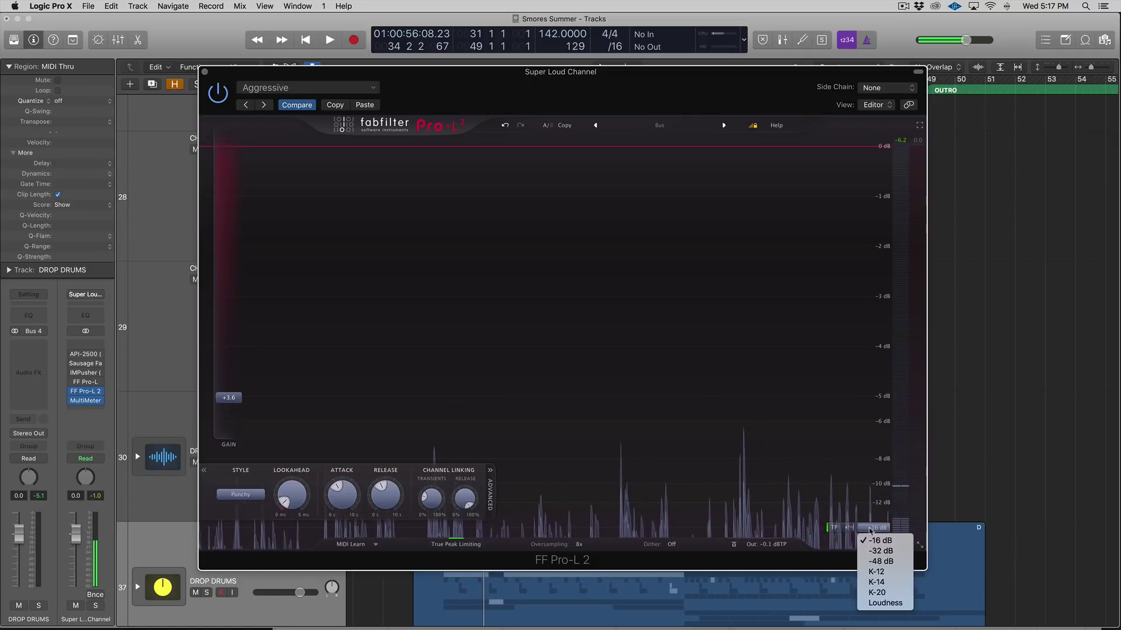
pyautogui.click(824, 522)
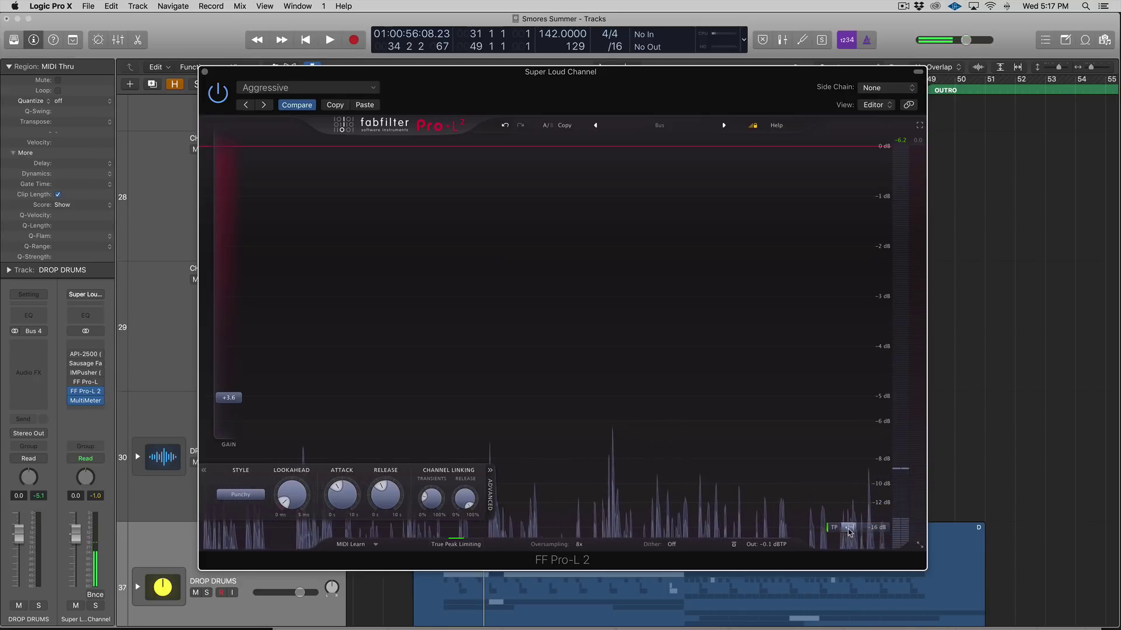
pyautogui.click(848, 527)
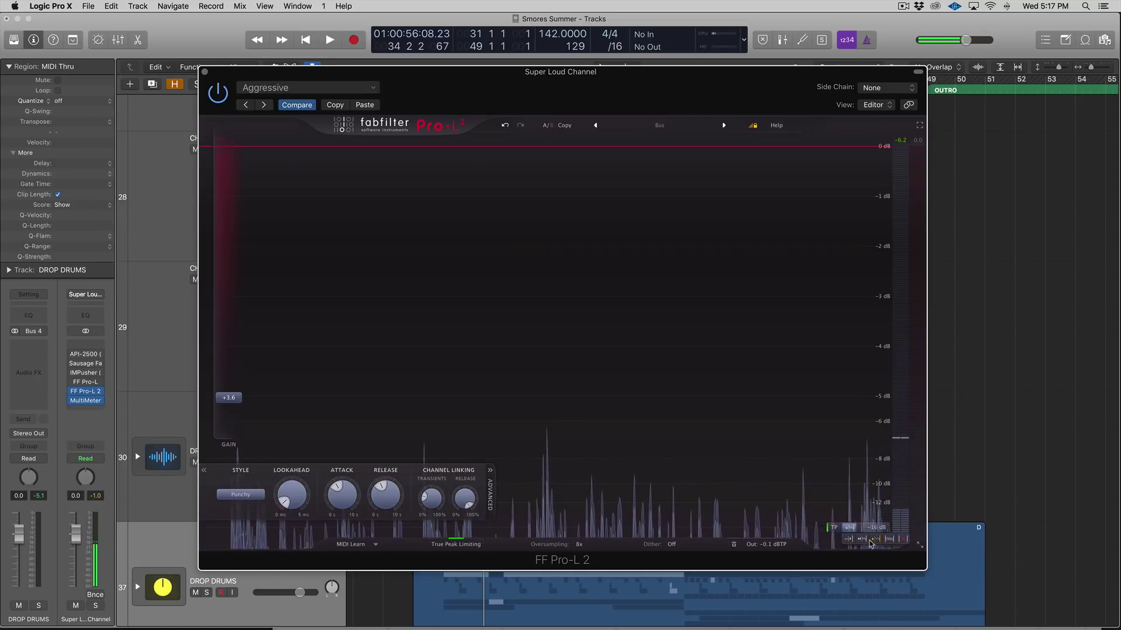
# Switch Pro-L 2's analyzer to Slow display mode and watch it during brief playback
pyautogui.click(850, 539)
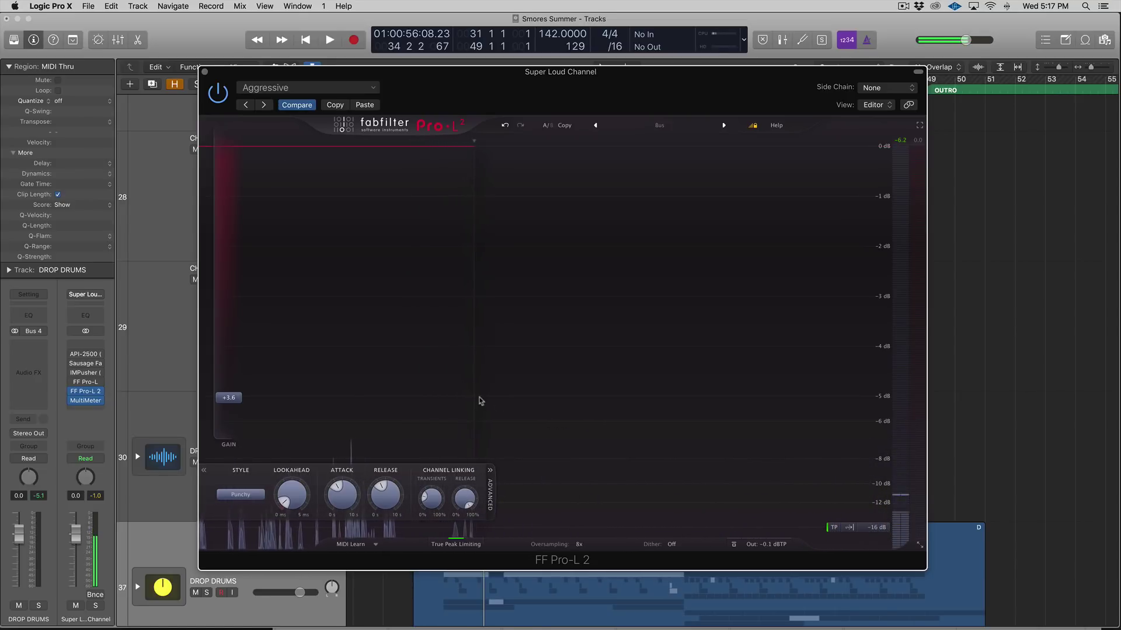
pyautogui.press('space')
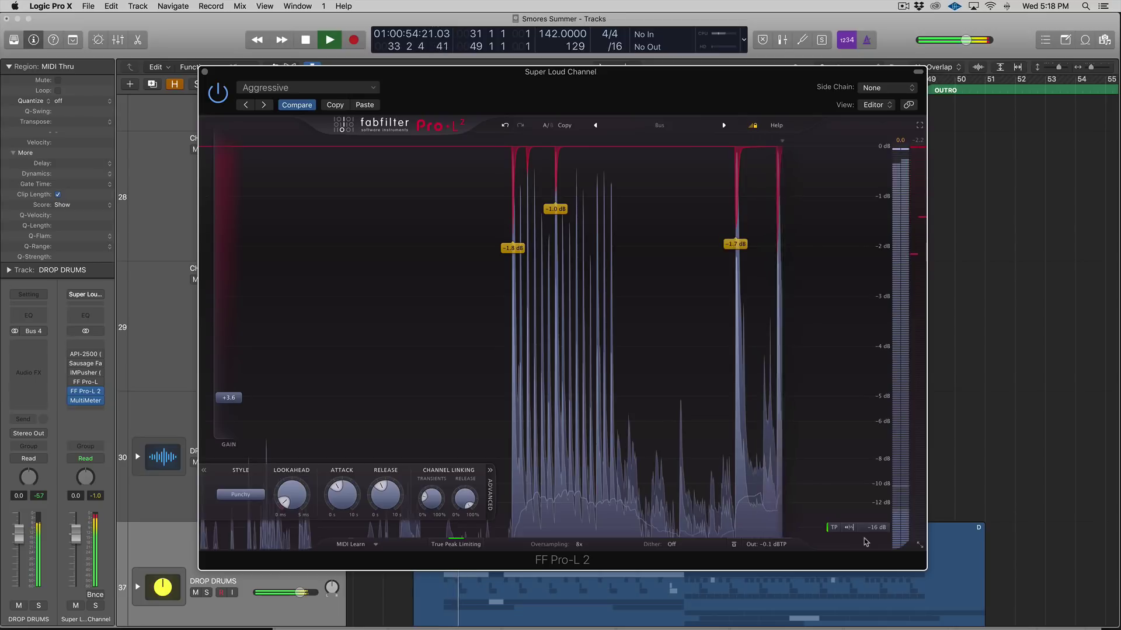
pyautogui.moveTo(869, 537)
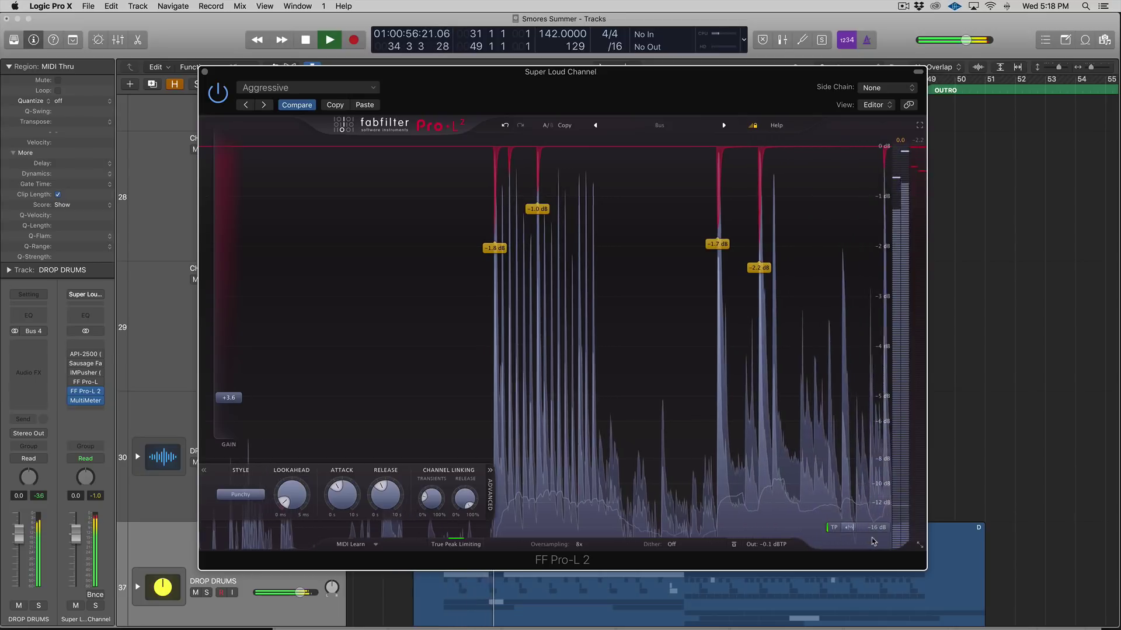
pyautogui.press('space')
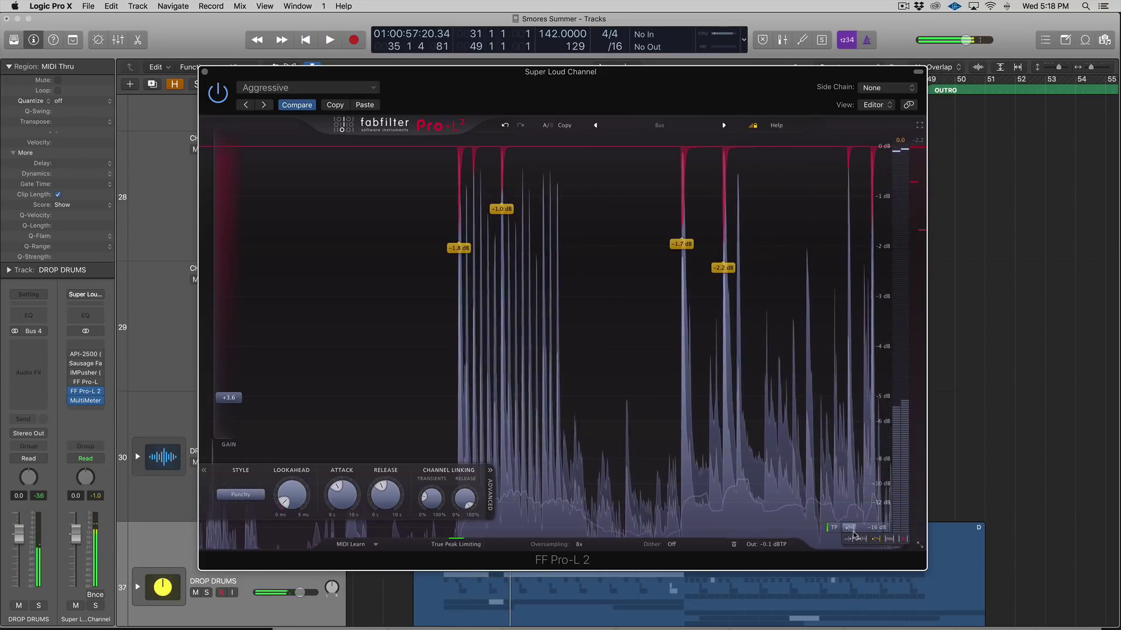
# Switch the analyzer to Infinite display mode and audition it during playback
pyautogui.click(886, 544)
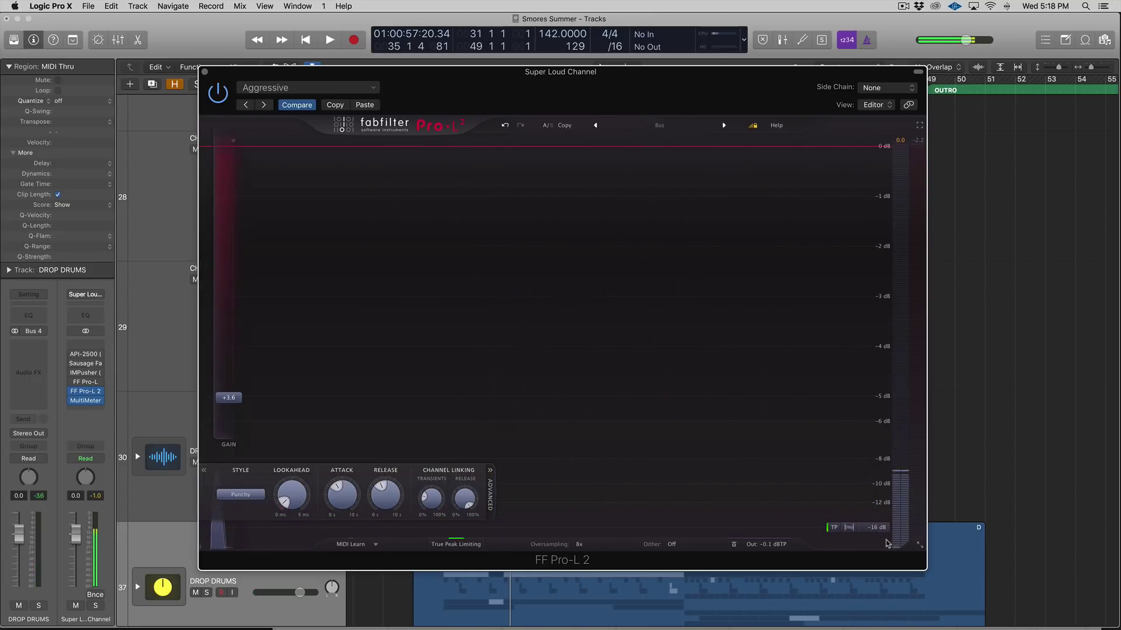
pyautogui.press('space')
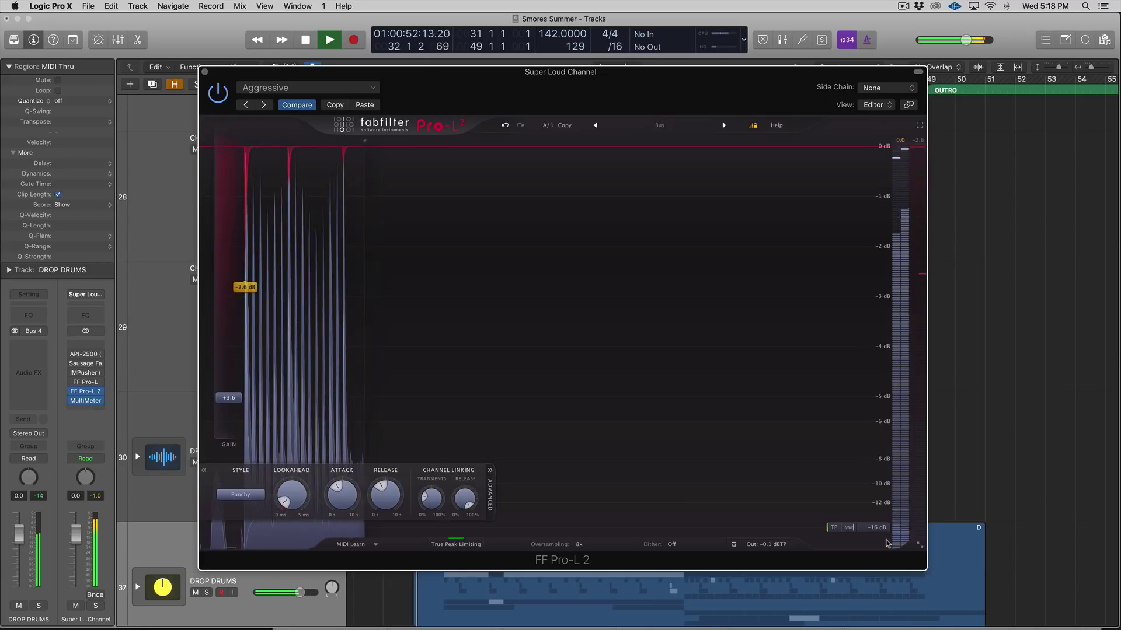
pyautogui.moveTo(858, 537)
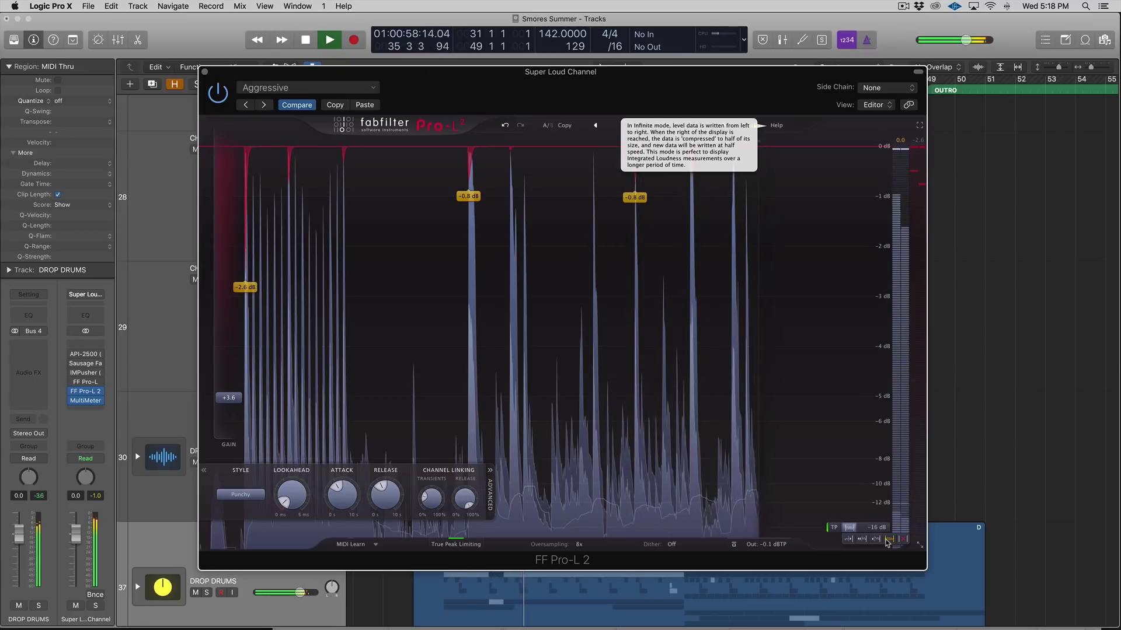
pyautogui.press('space')
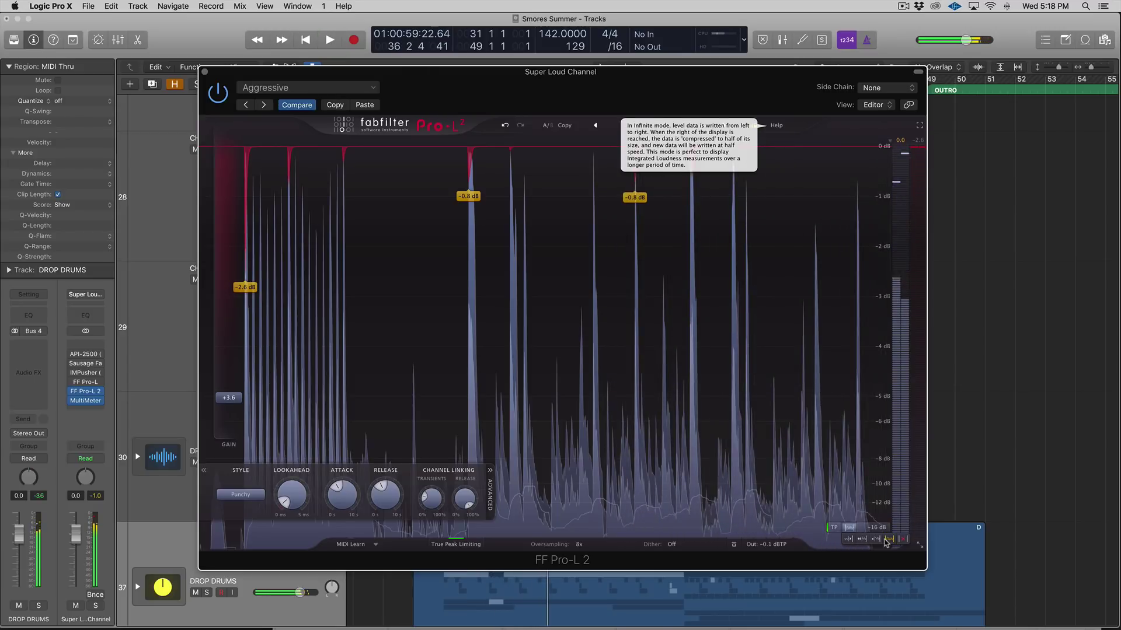
# Return the analyzer to Fast display mode and play again to check it
pyautogui.click(877, 540)
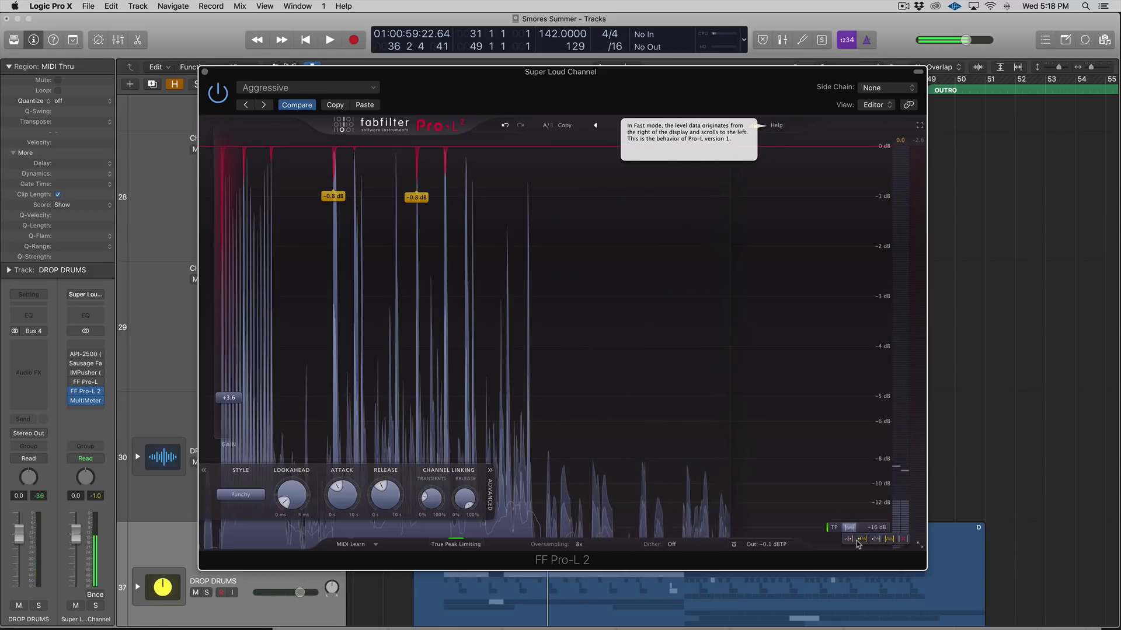
pyautogui.press('space')
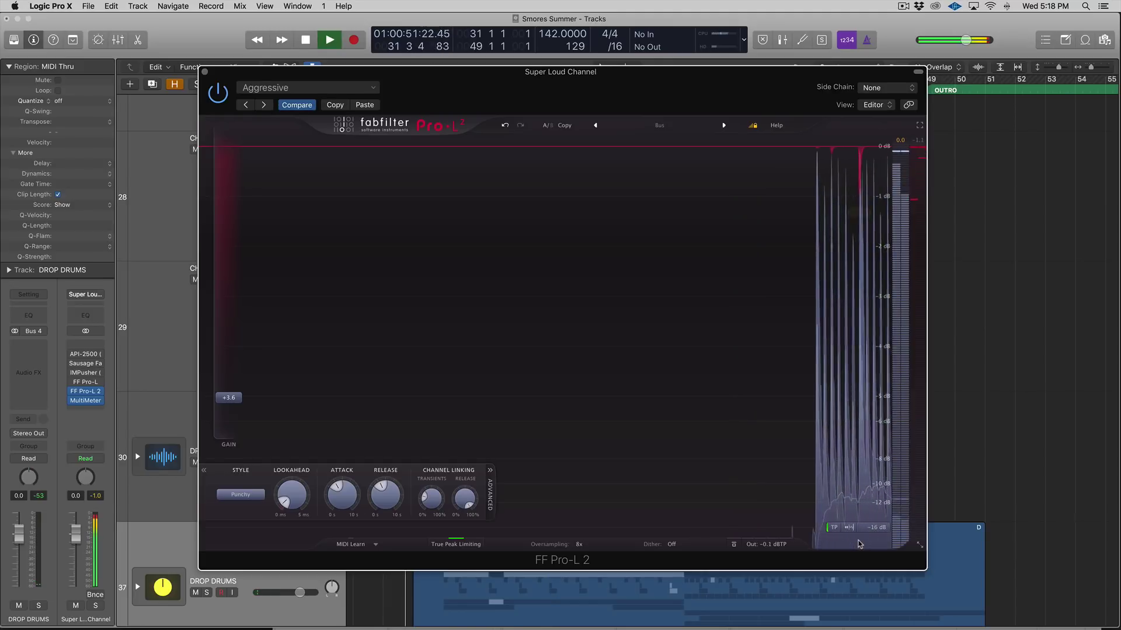
pyautogui.press('space')
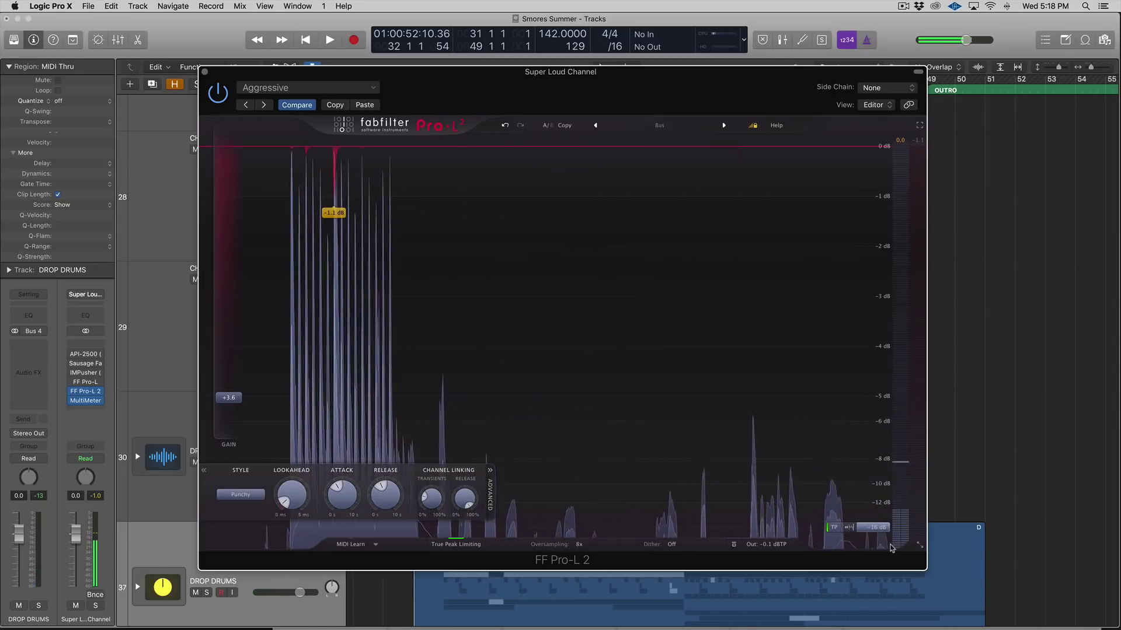
# Change Pro-L 2's meter scale from -16 dB to -32 dB
pyautogui.click(876, 527)
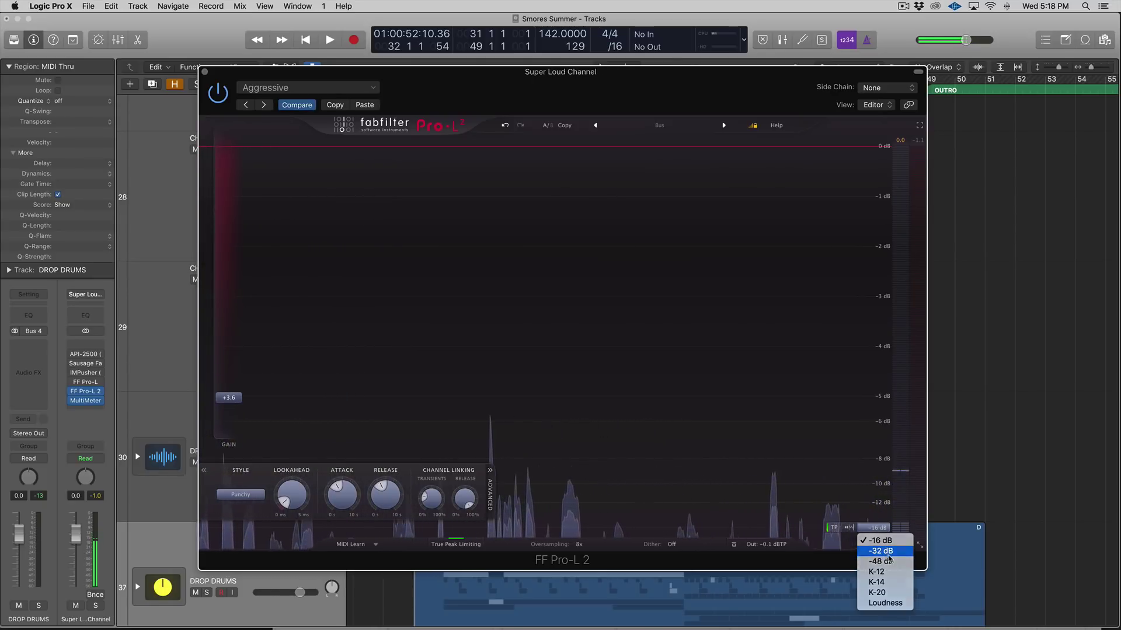
pyautogui.click(887, 552)
pyautogui.click(875, 527)
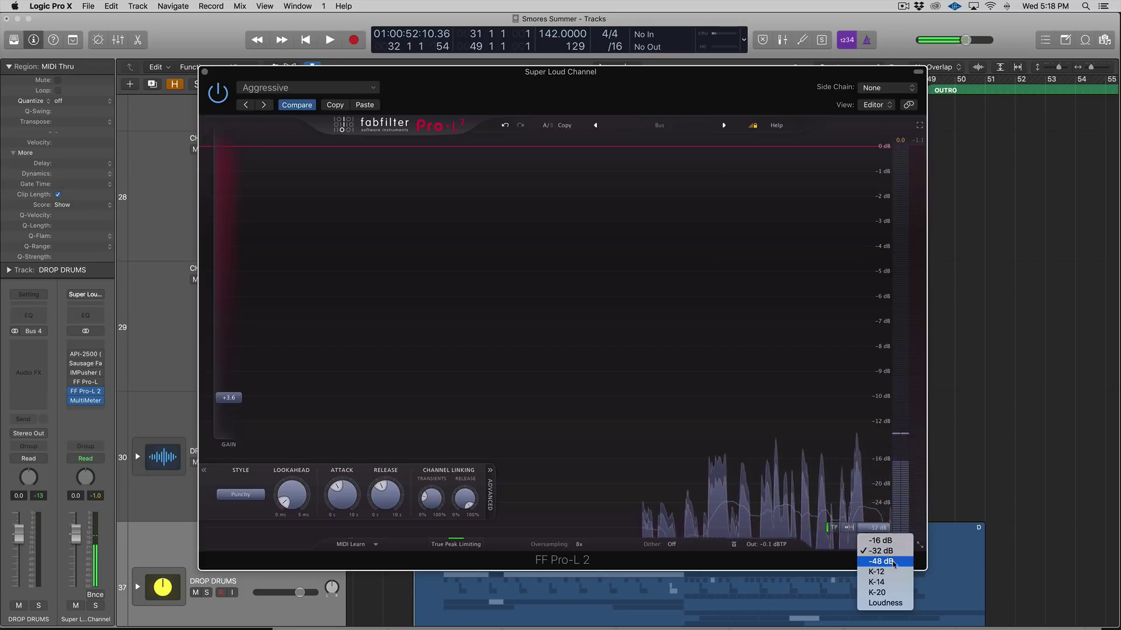
# Switch Pro-L 2's metering to Loudness in LUFS and view targets, with -14 LUFS Streaming set
pyautogui.click(897, 594)
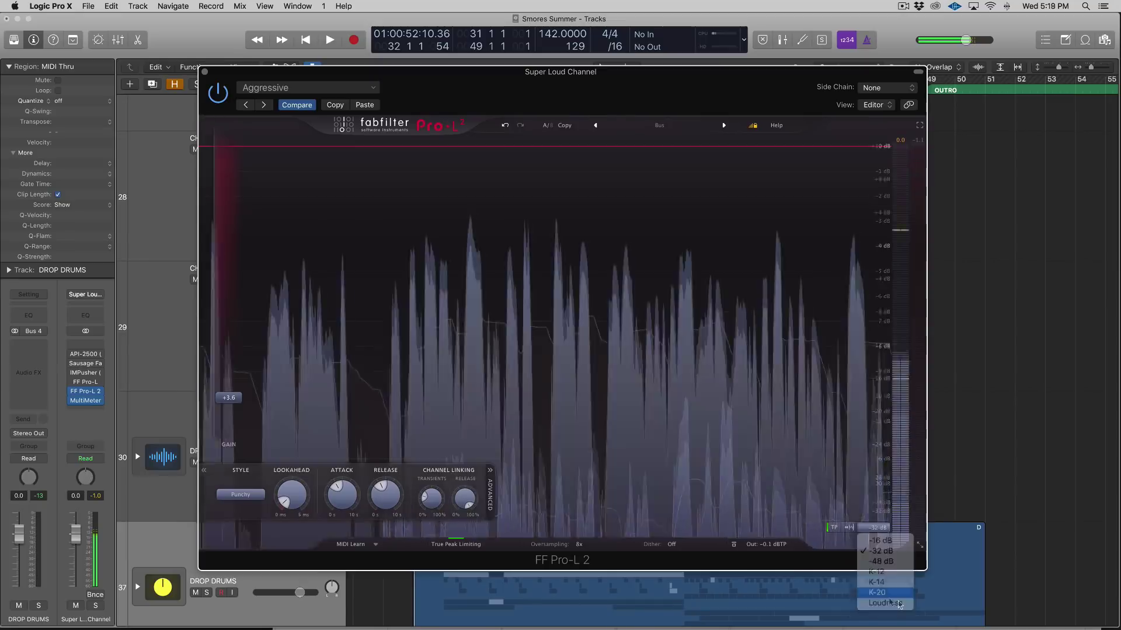
pyautogui.click(898, 604)
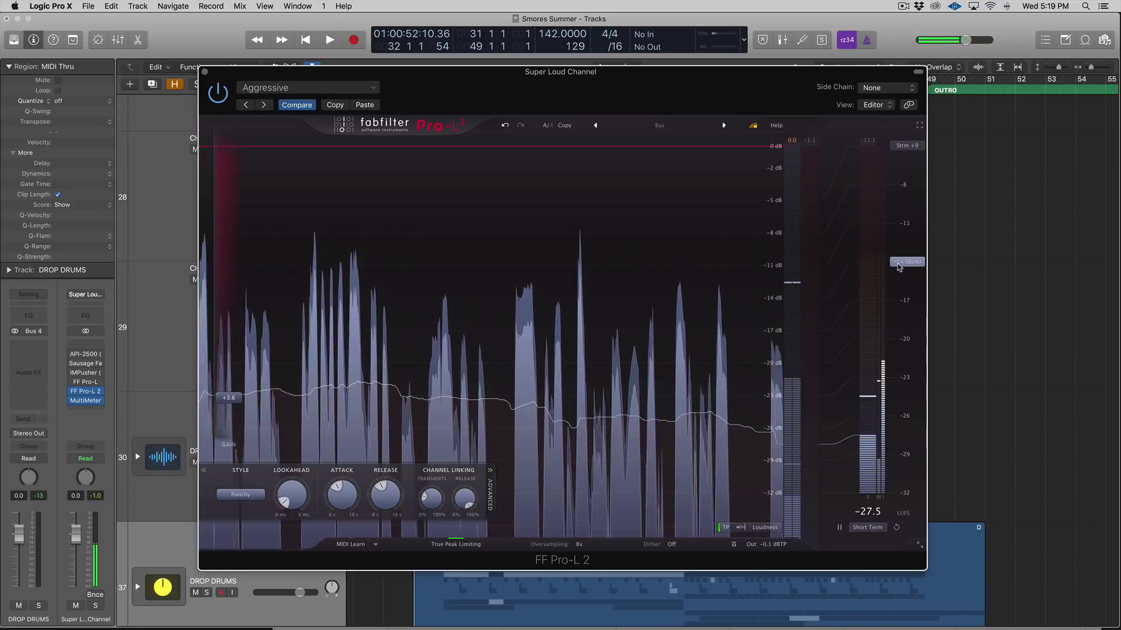
pyautogui.moveTo(899, 267)
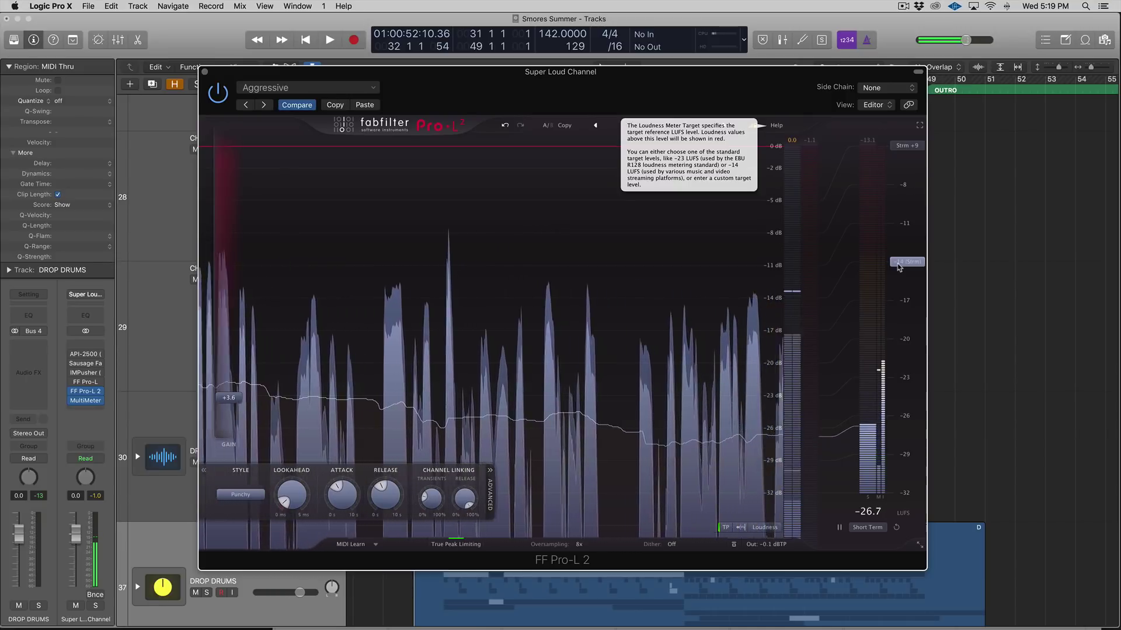
pyautogui.click(901, 263)
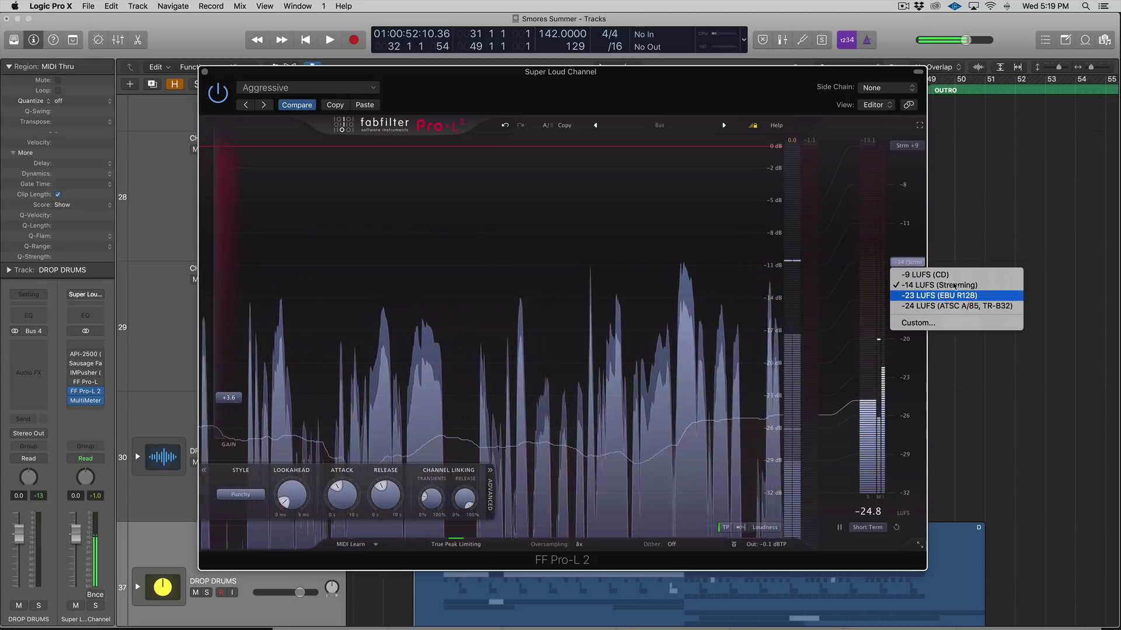
# Confirm the master Pro-L 2 loudness target stays at -14 LUFS (Streaming)
pyautogui.click(910, 285)
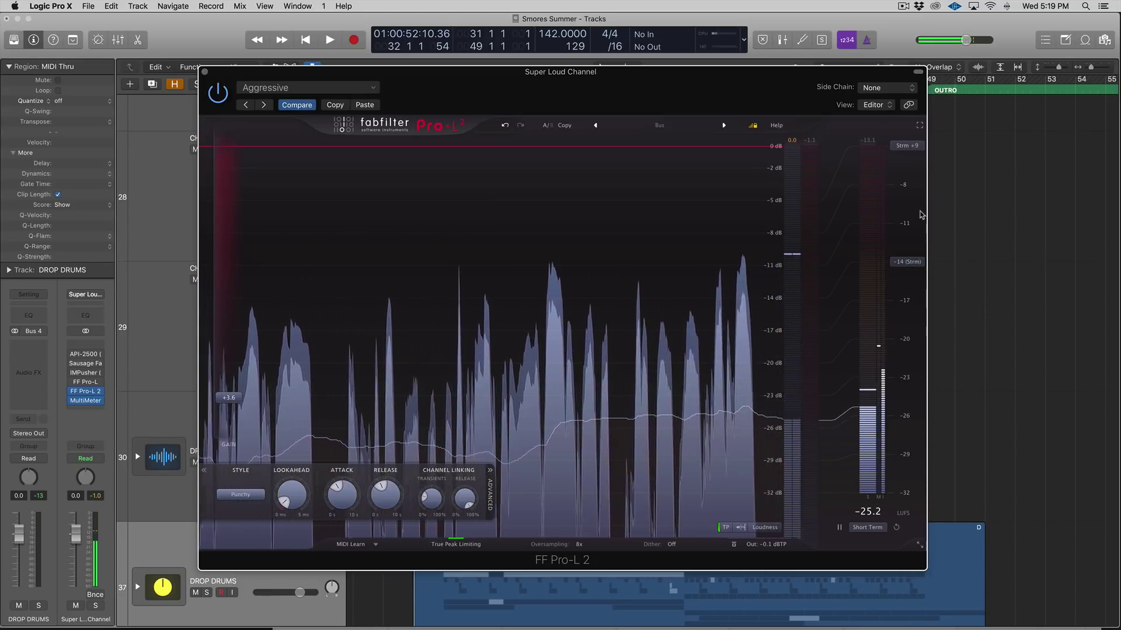
pyautogui.click(907, 261)
pyautogui.click(1036, 178)
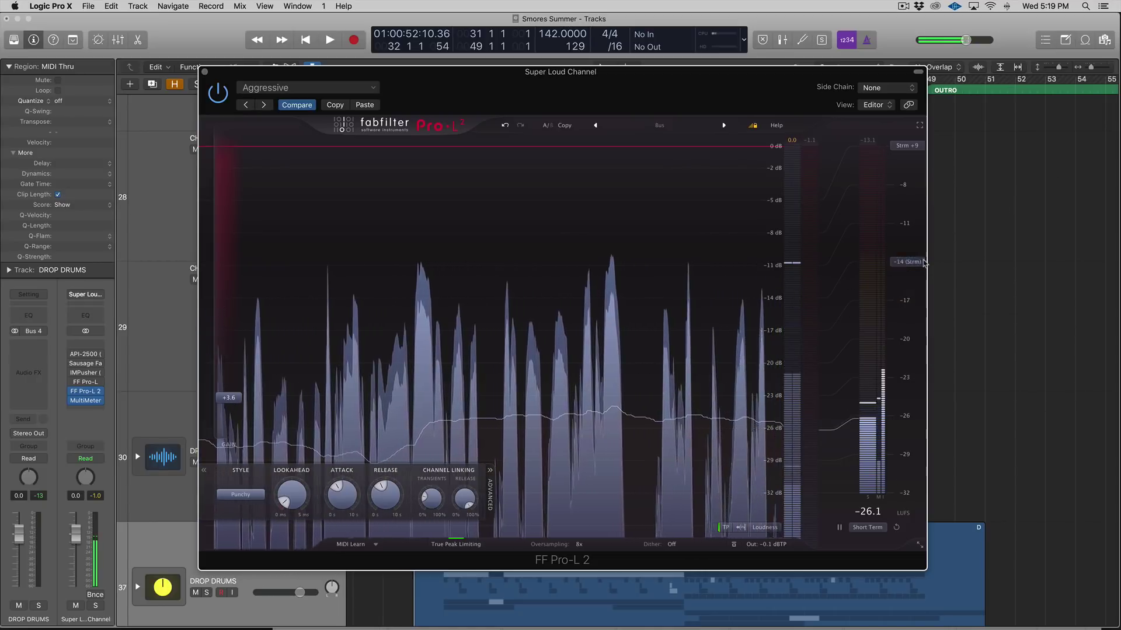
pyautogui.click(908, 262)
pyautogui.click(928, 286)
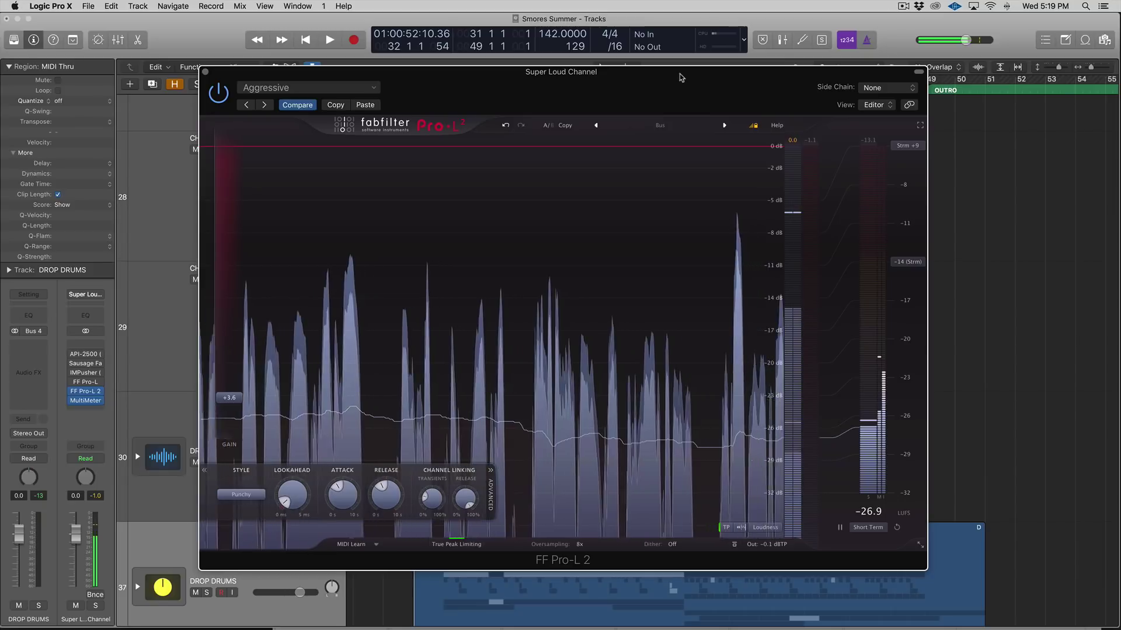
# Start playback and switch the limiting style from Punchy to Aggressive
pyautogui.press('space')
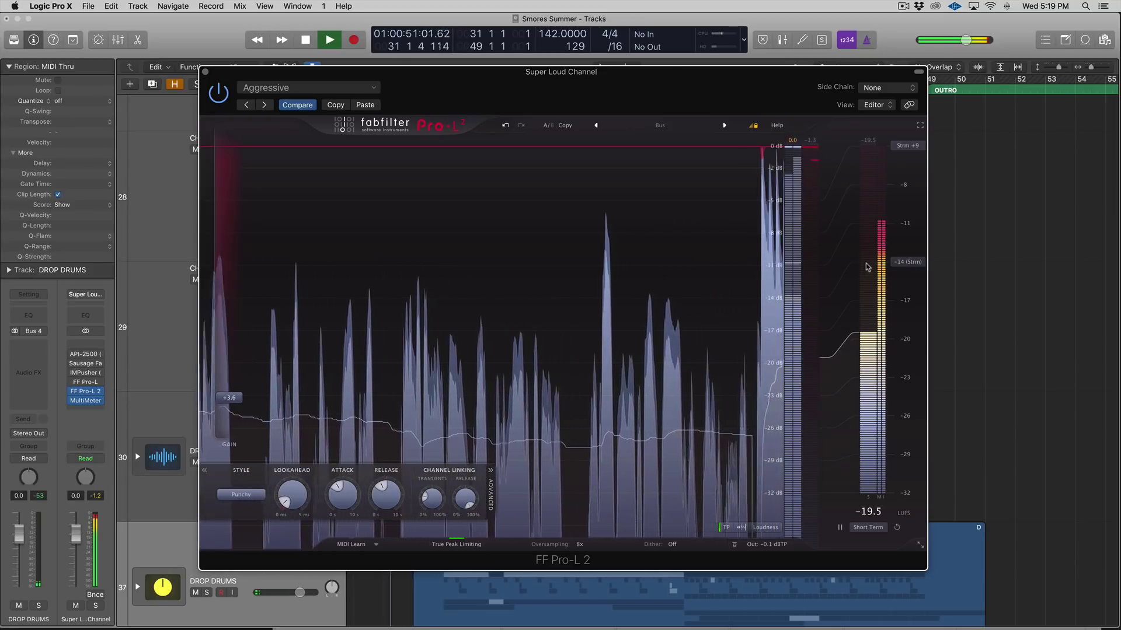
pyautogui.moveTo(237, 413)
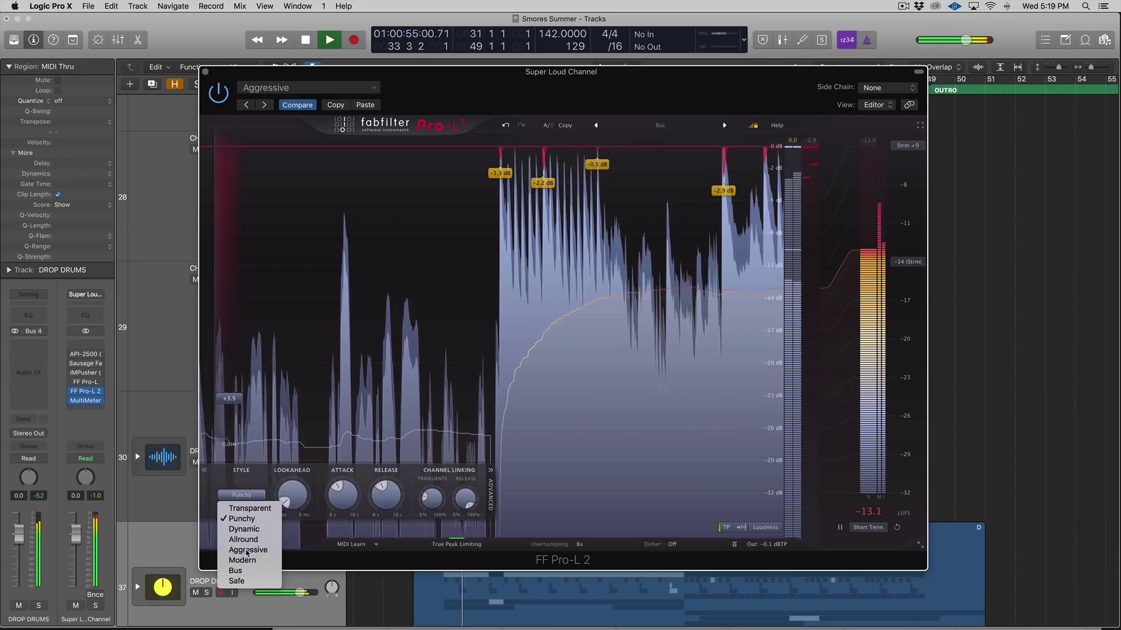
pyautogui.click(248, 550)
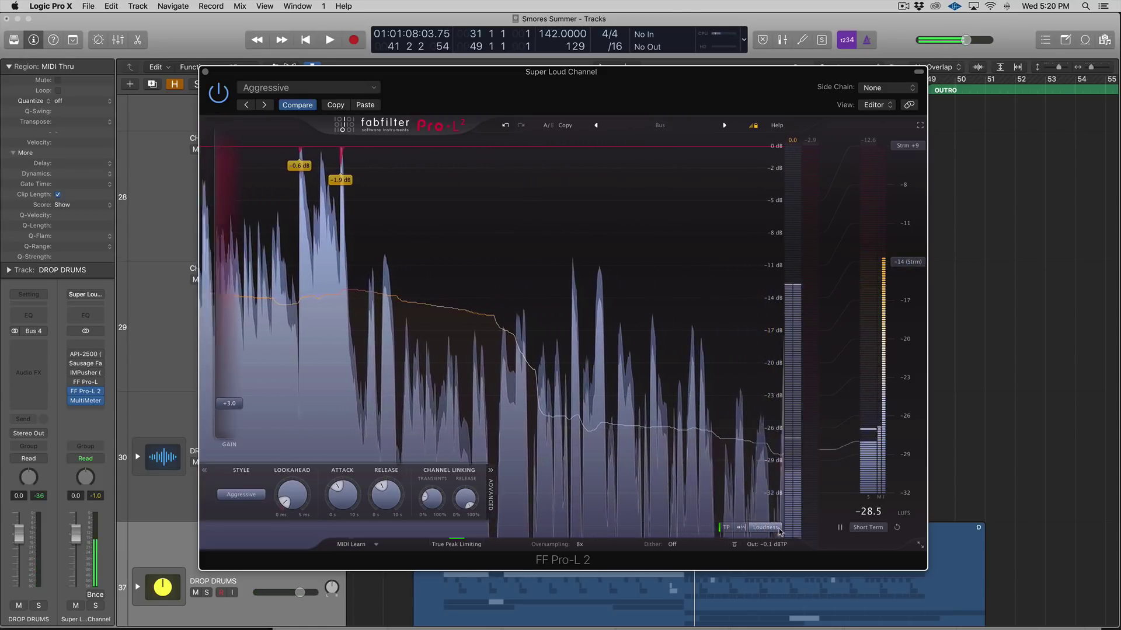
# Keep Loudness metering, switch the style to Allround and lower oversampling from 8x to 4x
pyautogui.click(796, 542)
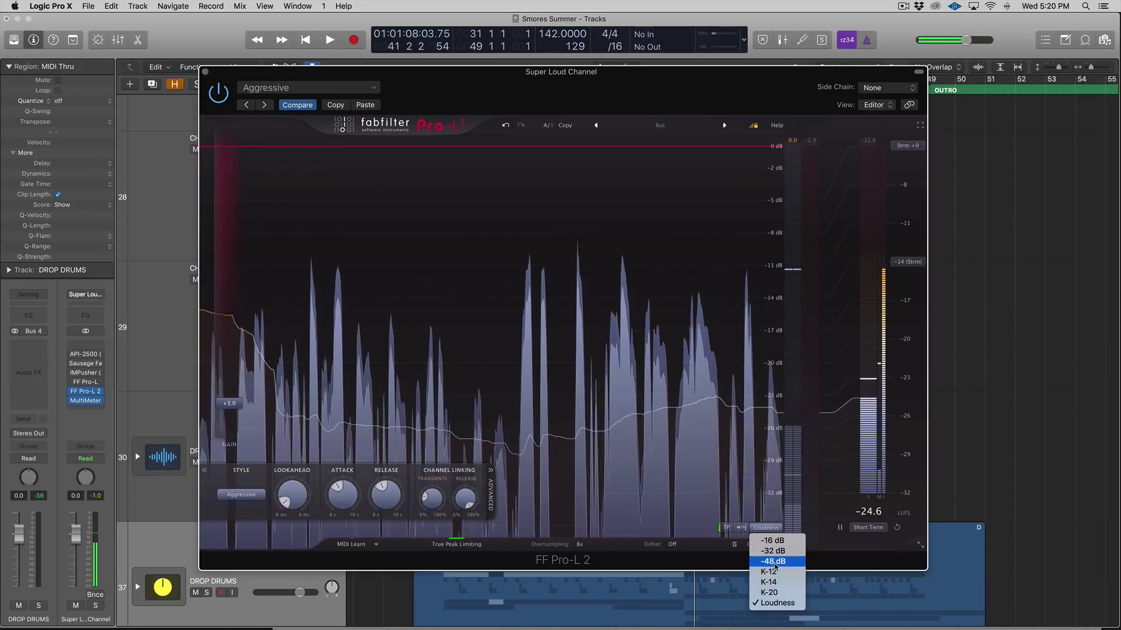
pyautogui.click(73, 406)
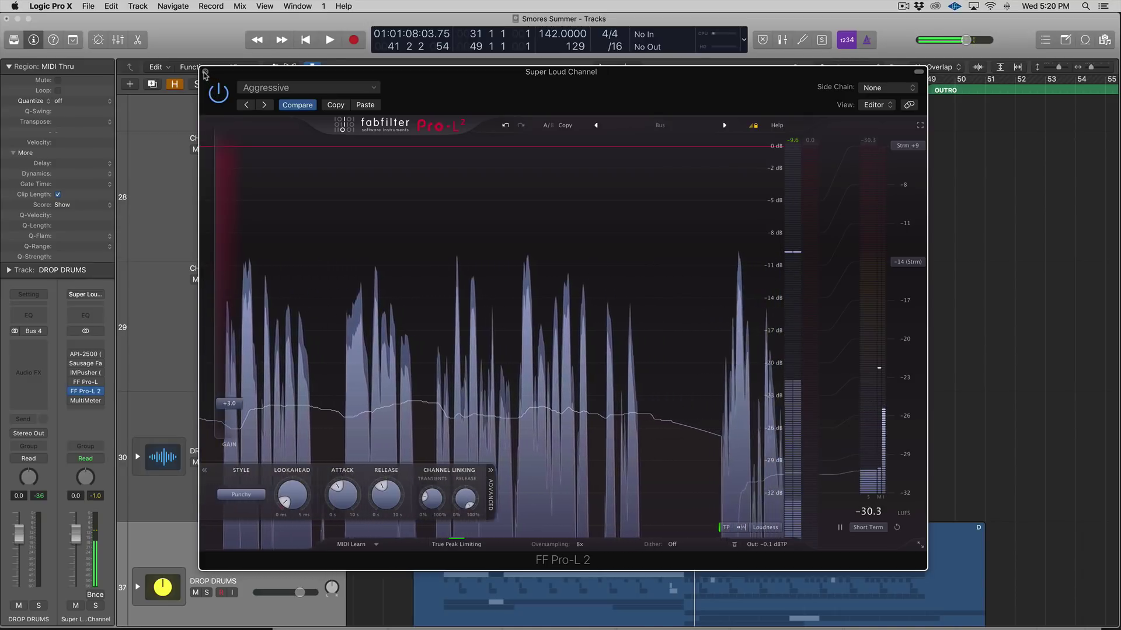
pyautogui.click(254, 494)
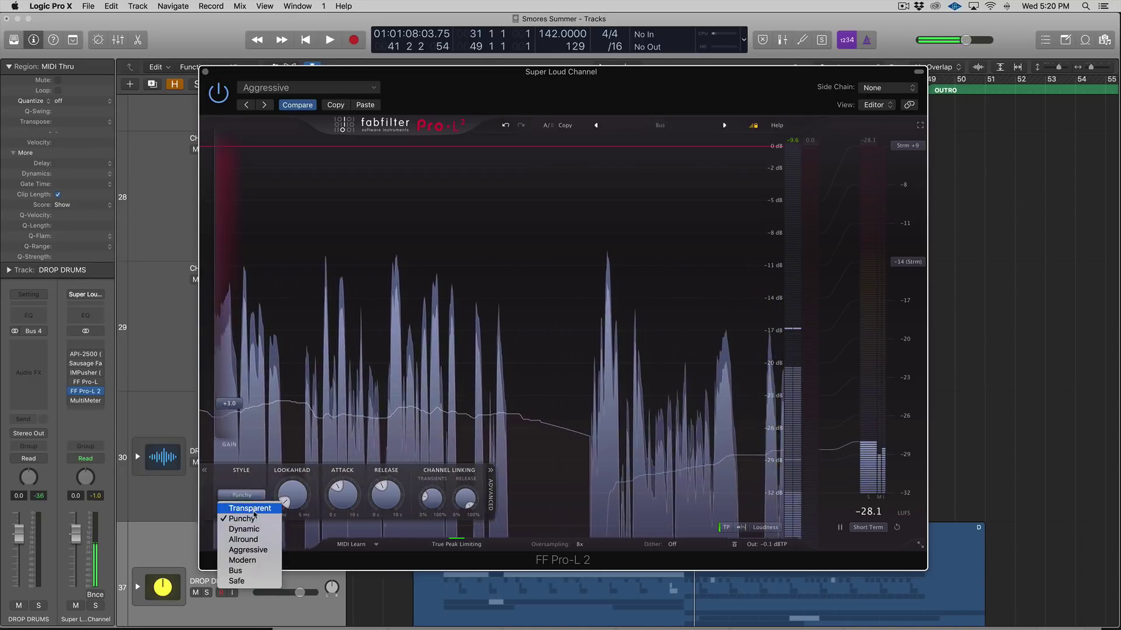
pyautogui.click(243, 539)
pyautogui.click(580, 544)
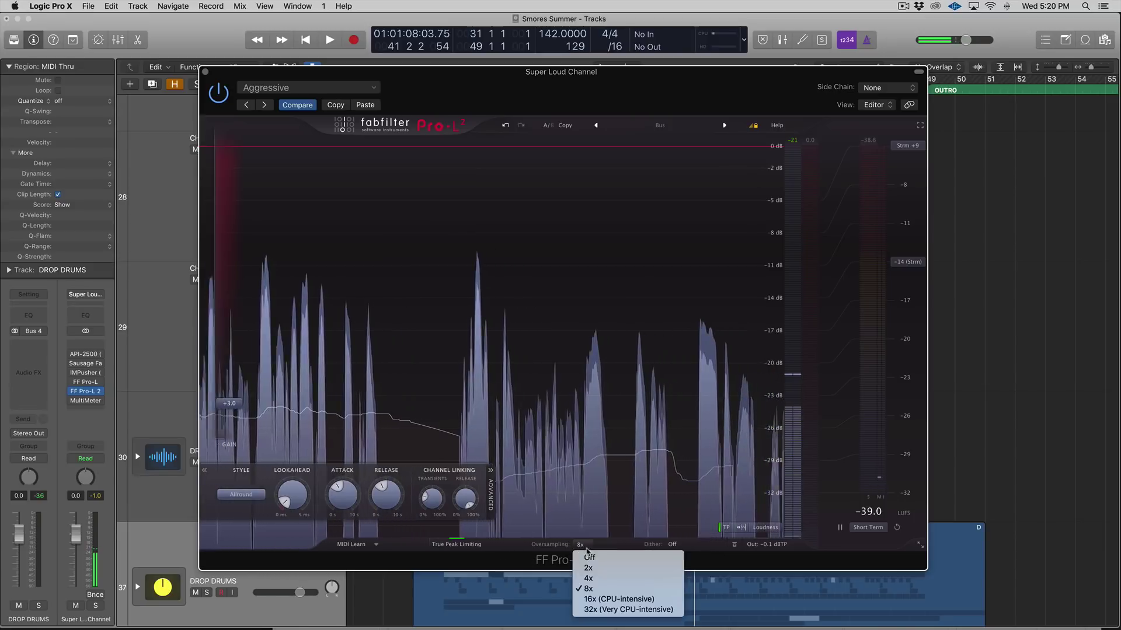
pyautogui.click(613, 579)
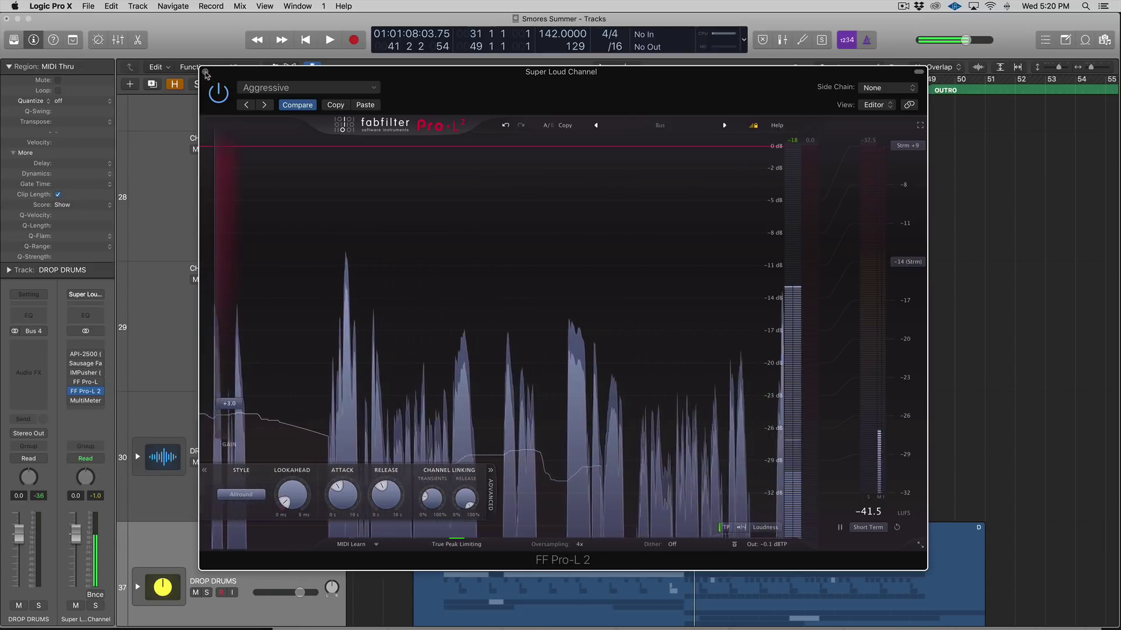
# Close the master limiter, select DROP DRUMS and loop bars 33 to 49 in playback
pyautogui.click(205, 73)
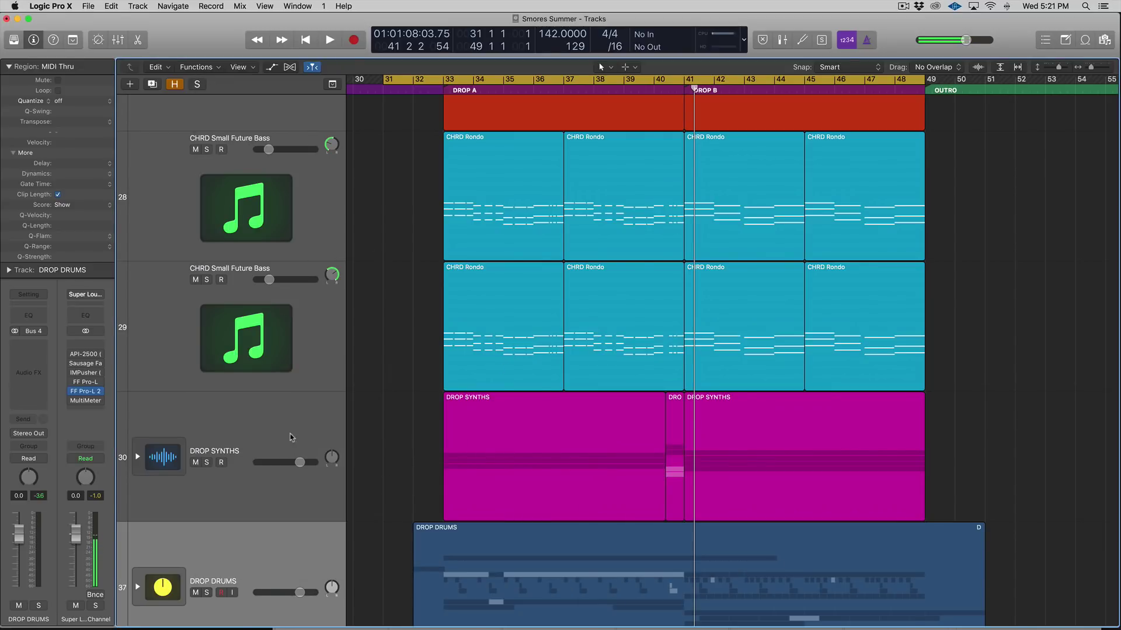
pyautogui.scroll(5, 292, 437)
pyautogui.scroll(-7, 286, 443)
pyautogui.click(272, 484)
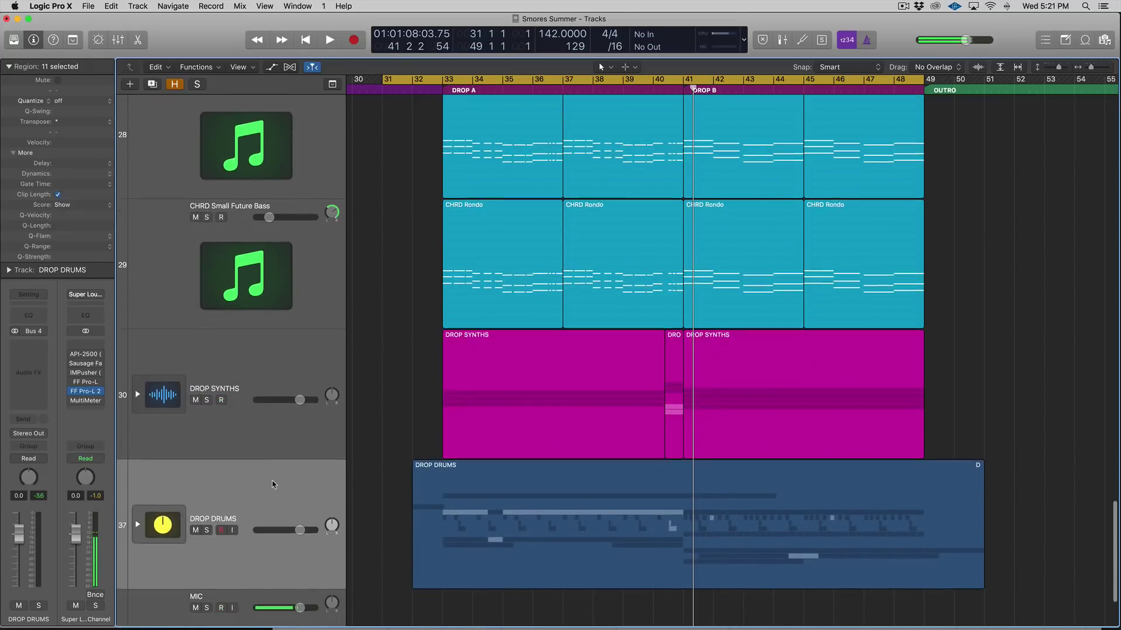
pyautogui.scroll(-2, 272, 484)
pyautogui.click(402, 207)
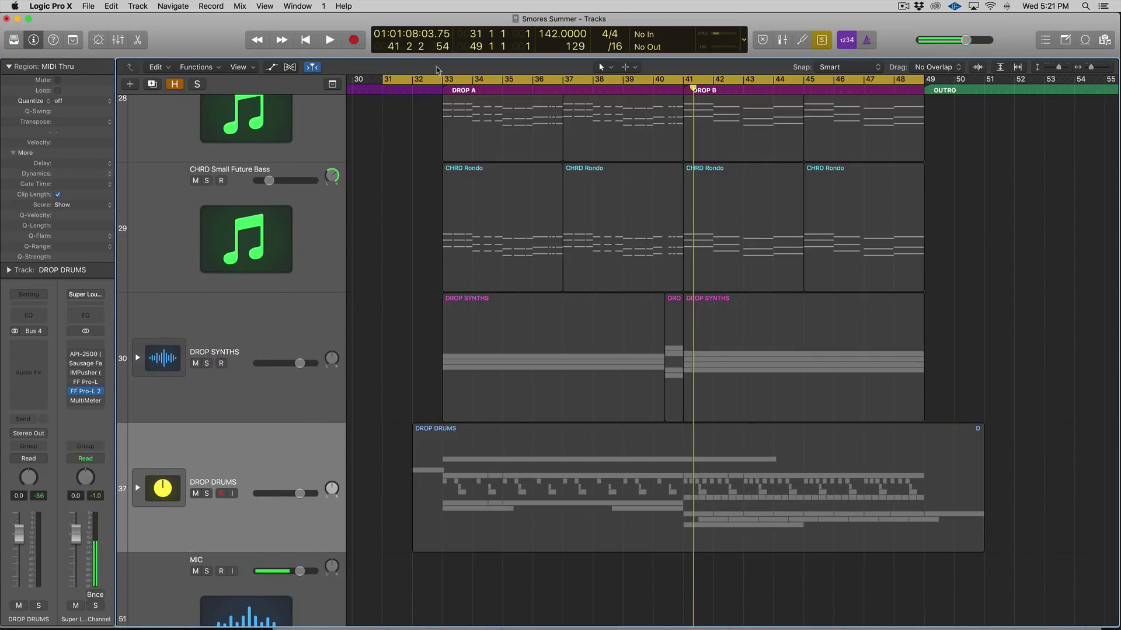
pyautogui.moveTo(448, 81); pyautogui.dragTo(938, 89)
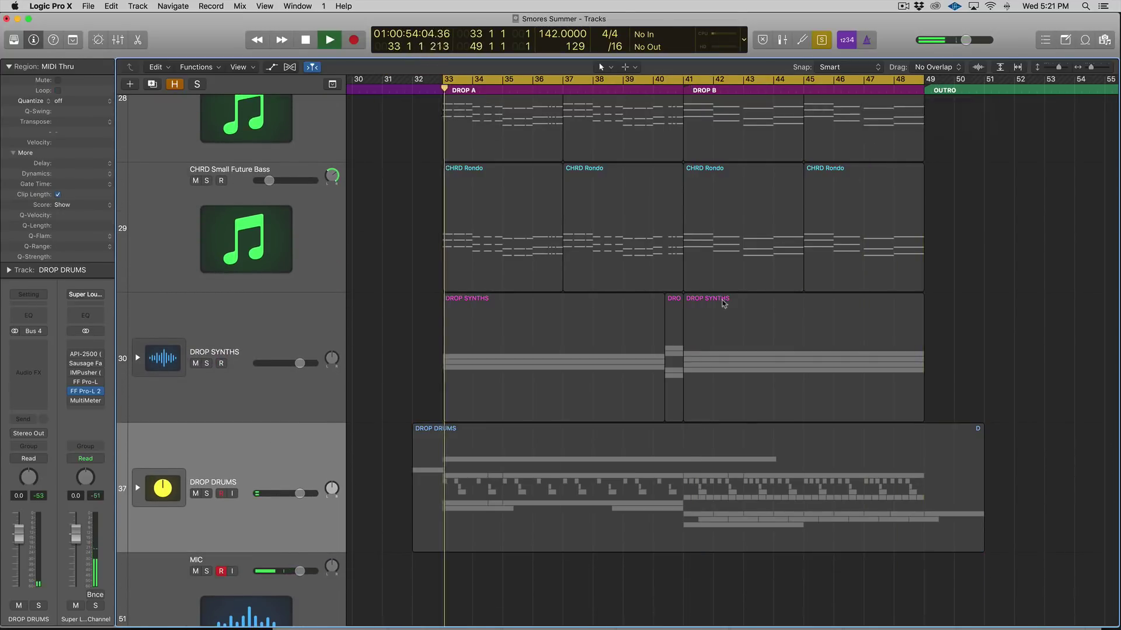
pyautogui.press('space')
# Insert a stereo FF Pro-L 2 on the DROP DRUMS channel
pyautogui.click(571, 443)
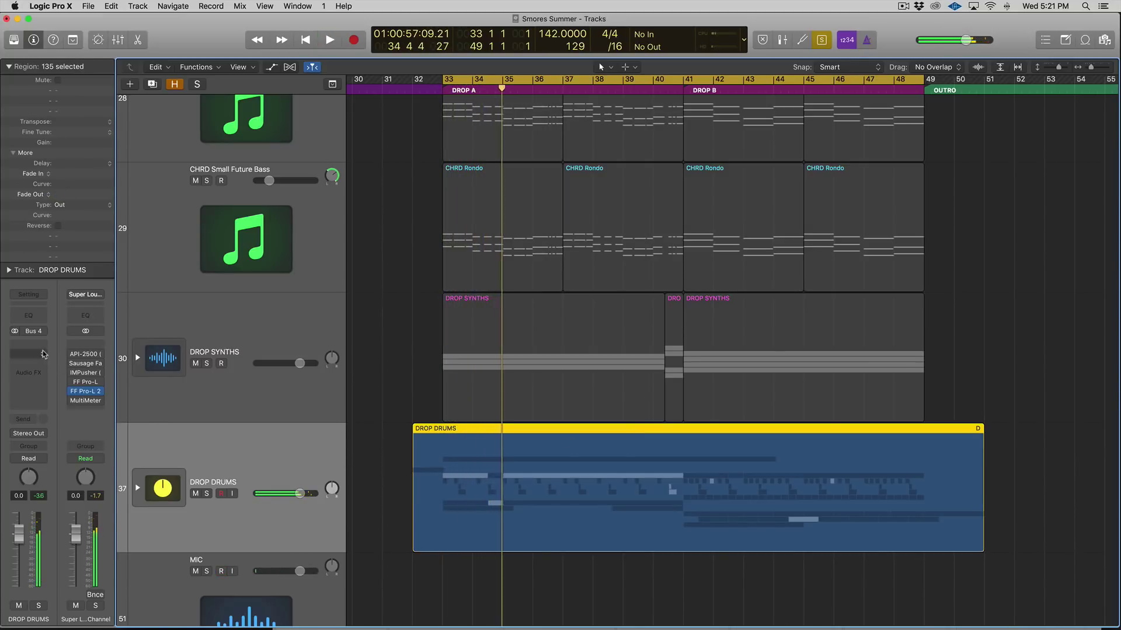
pyautogui.click(42, 349)
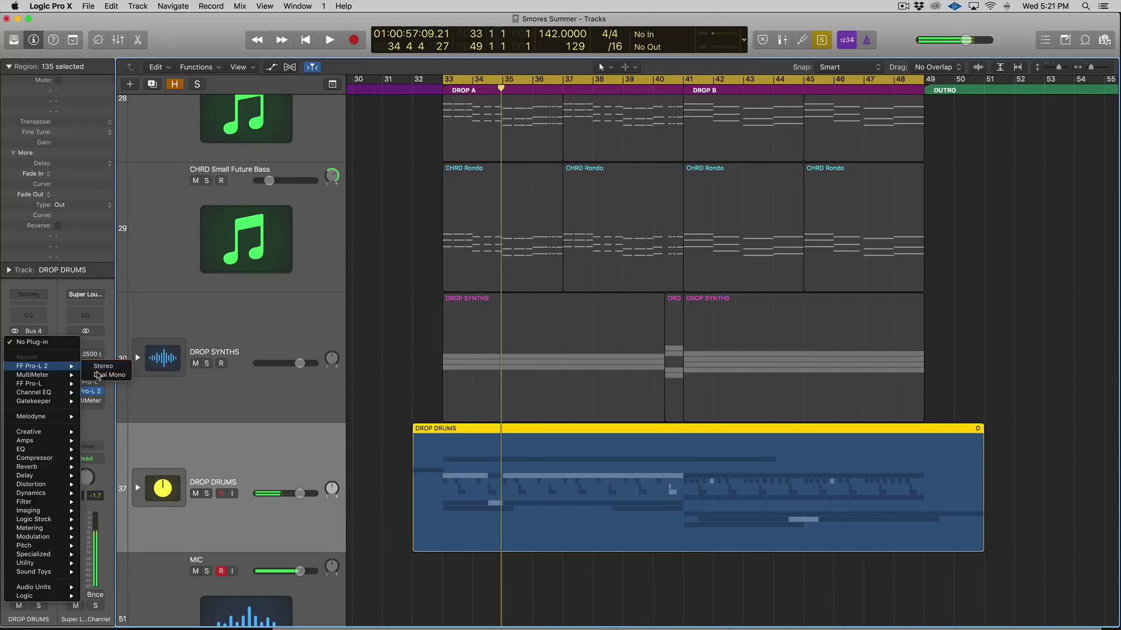
pyautogui.click(97, 375)
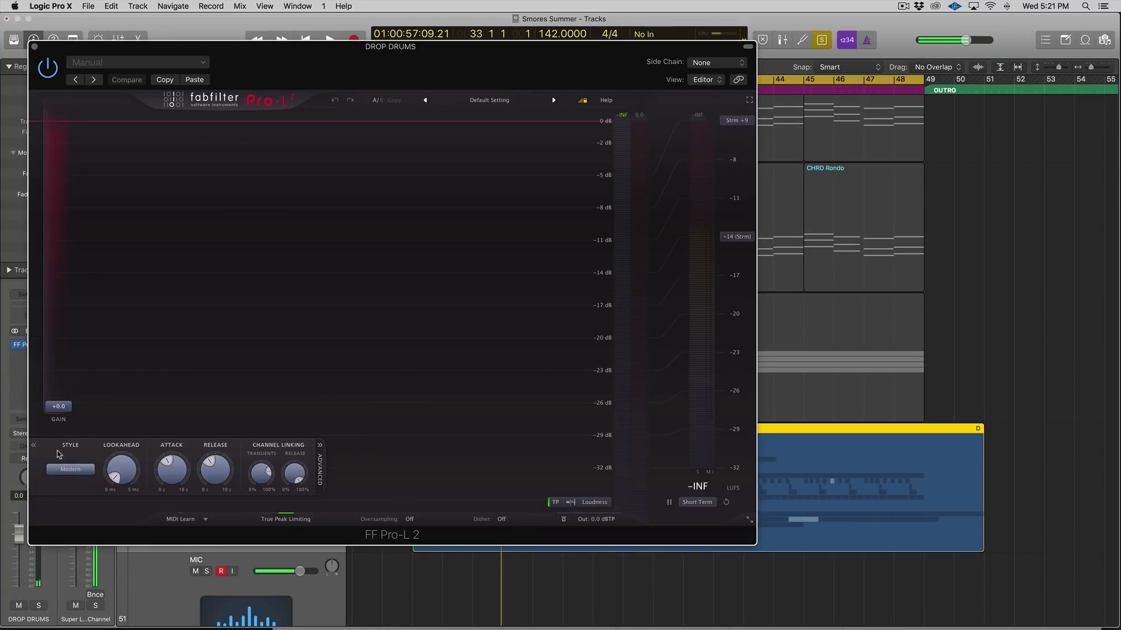
# Switch the DROP DRUMS limiter to Bus style and set its gain around +1.3 dB while playing
pyautogui.click(69, 471)
pyautogui.click(91, 546)
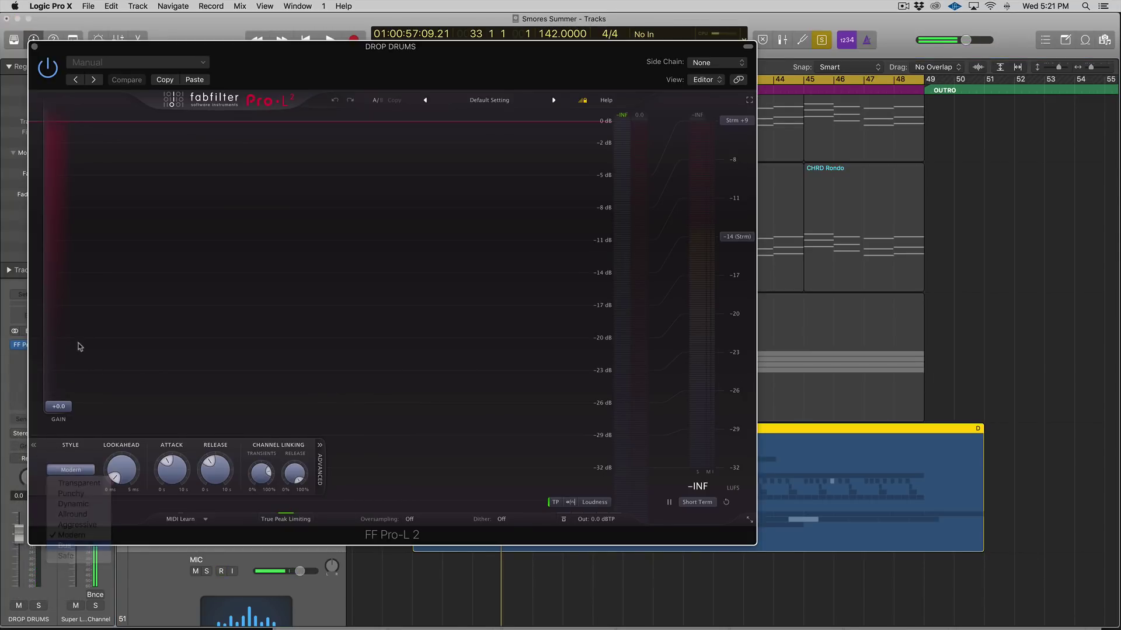
pyautogui.moveTo(74, 52); pyautogui.dragTo(548, 70)
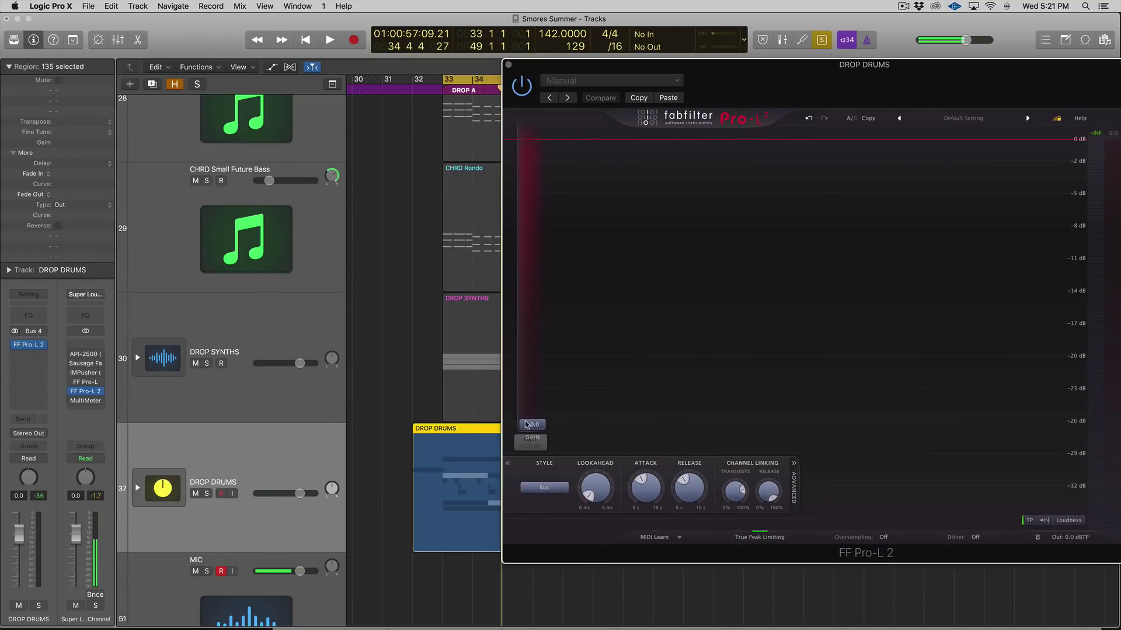
pyautogui.press('space')
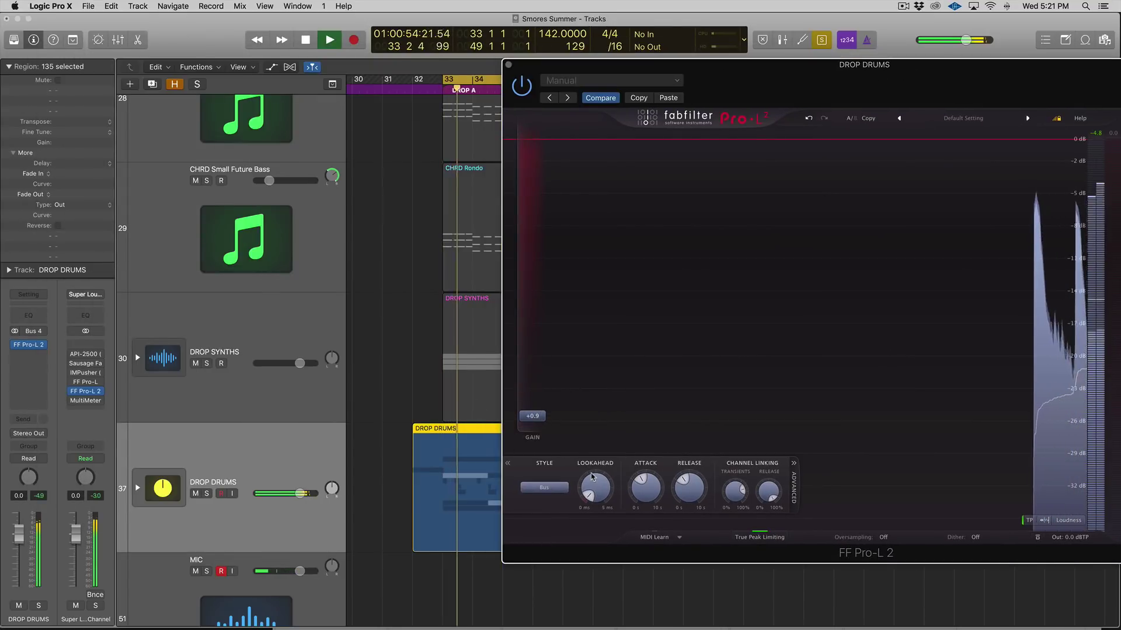
pyautogui.moveTo(532, 418)
pyautogui.mouseDown()
pyautogui.moveTo(533, 305)
pyautogui.moveTo(532, 404)
pyautogui.mouseUp()
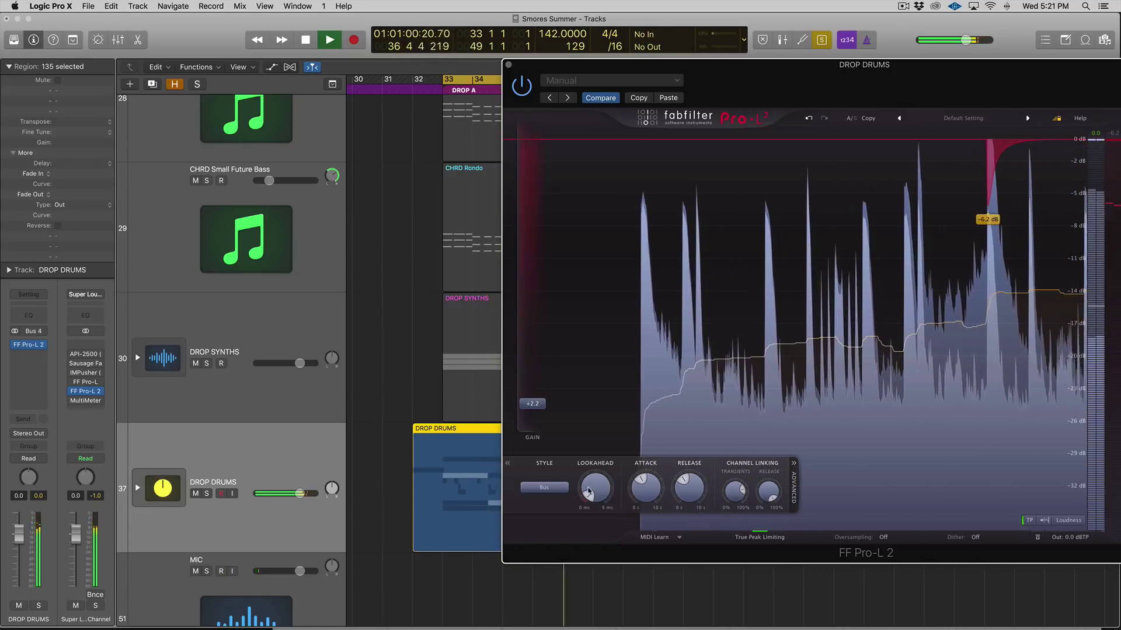
pyautogui.moveTo(594, 488); pyautogui.dragTo(597, 452)
pyautogui.moveTo(532, 404); pyautogui.dragTo(536, 416)
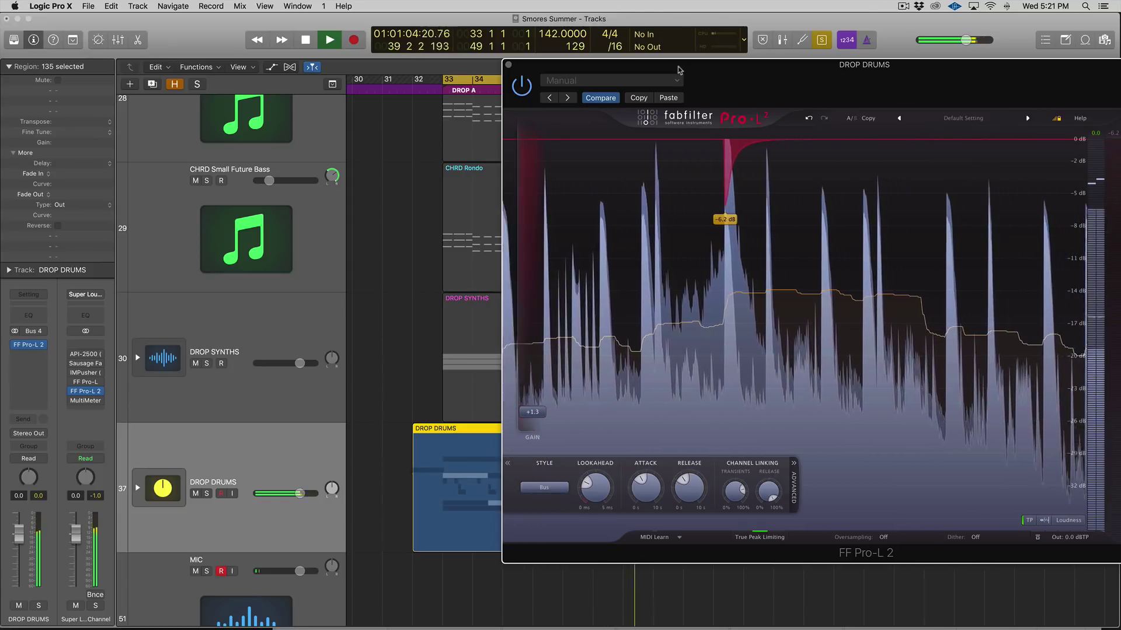
pyautogui.moveTo(730, 556); pyautogui.dragTo(523, 569)
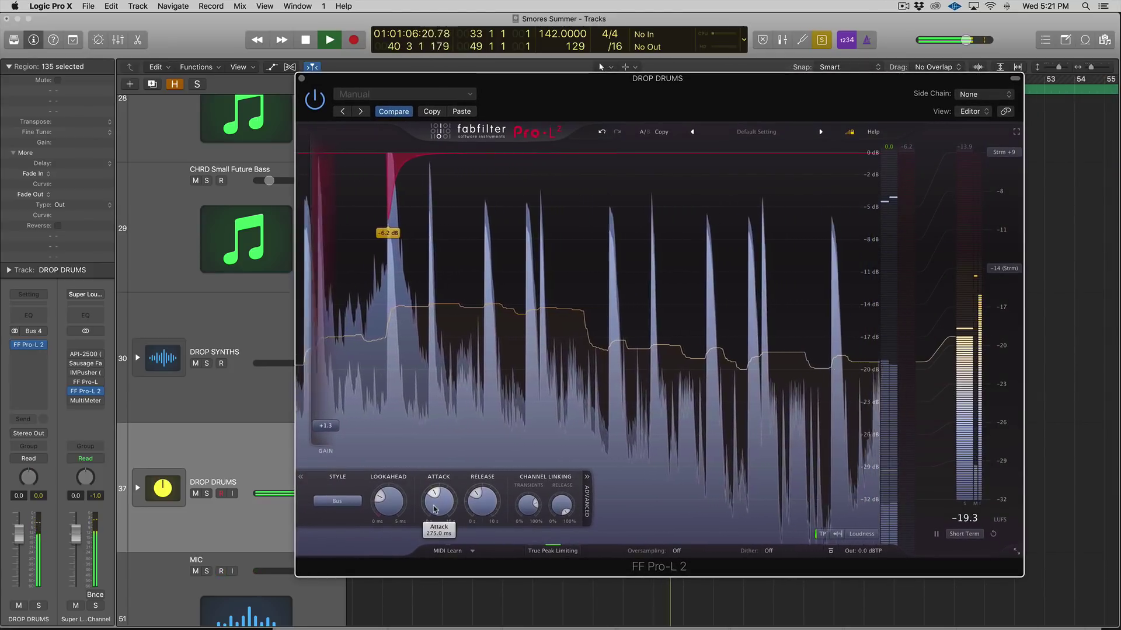
# Lower the output ceiling to -0.5 dBTP, comparing the limiter bypassed and active
pyautogui.moveTo(333, 431)
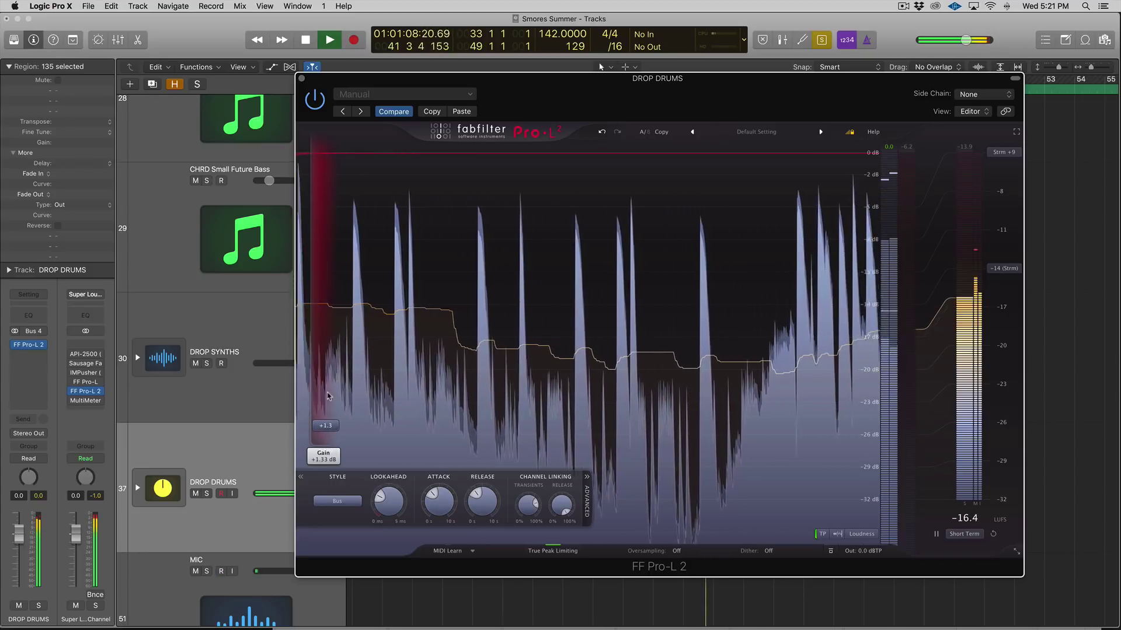
pyautogui.click(314, 100)
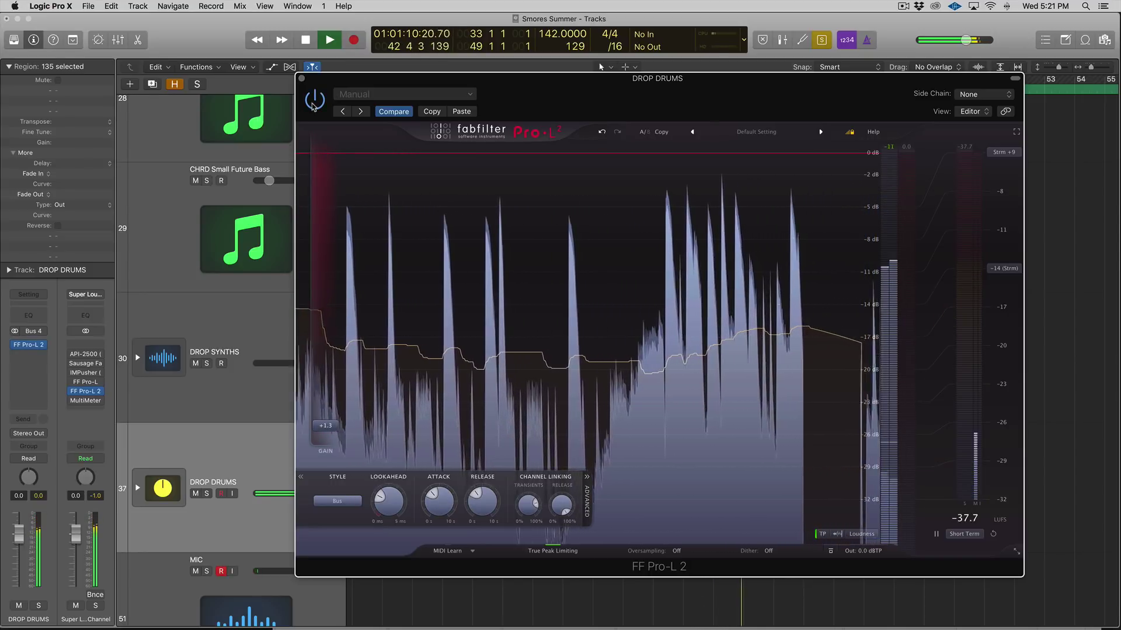
pyautogui.moveTo(378, 503)
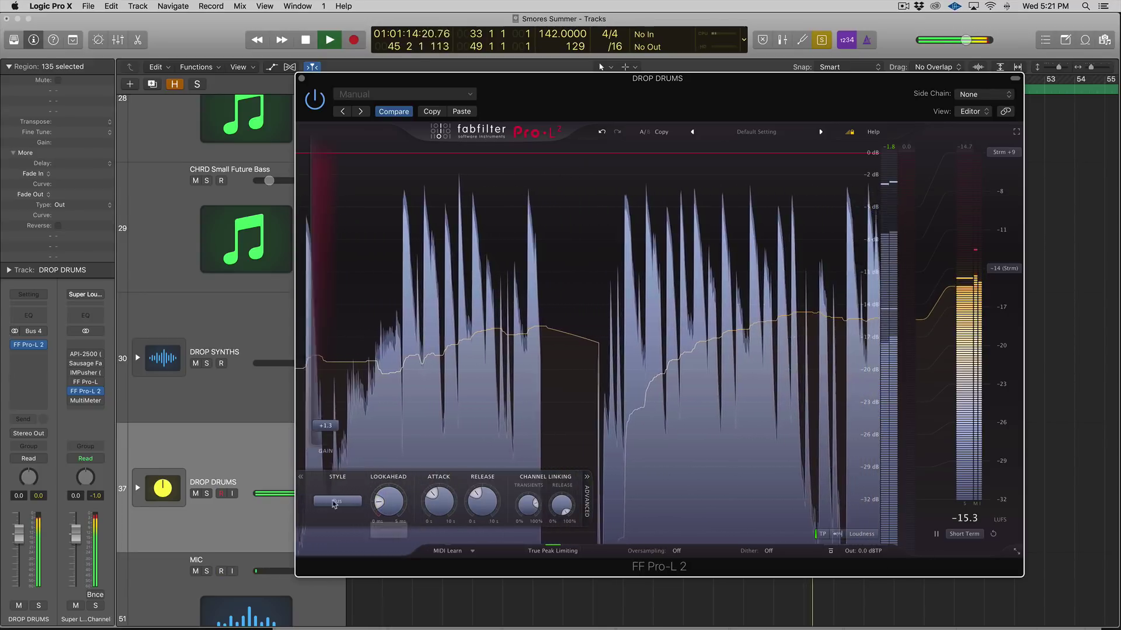
pyautogui.click(865, 552)
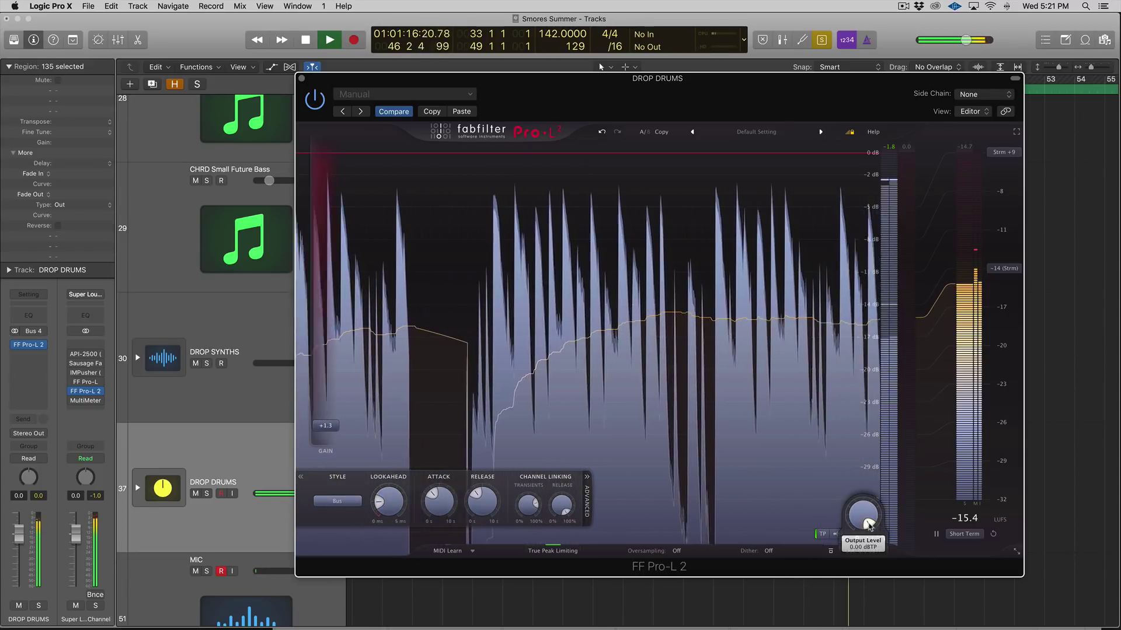
pyautogui.moveTo(864, 515); pyautogui.dragTo(871, 516)
pyautogui.click(315, 105)
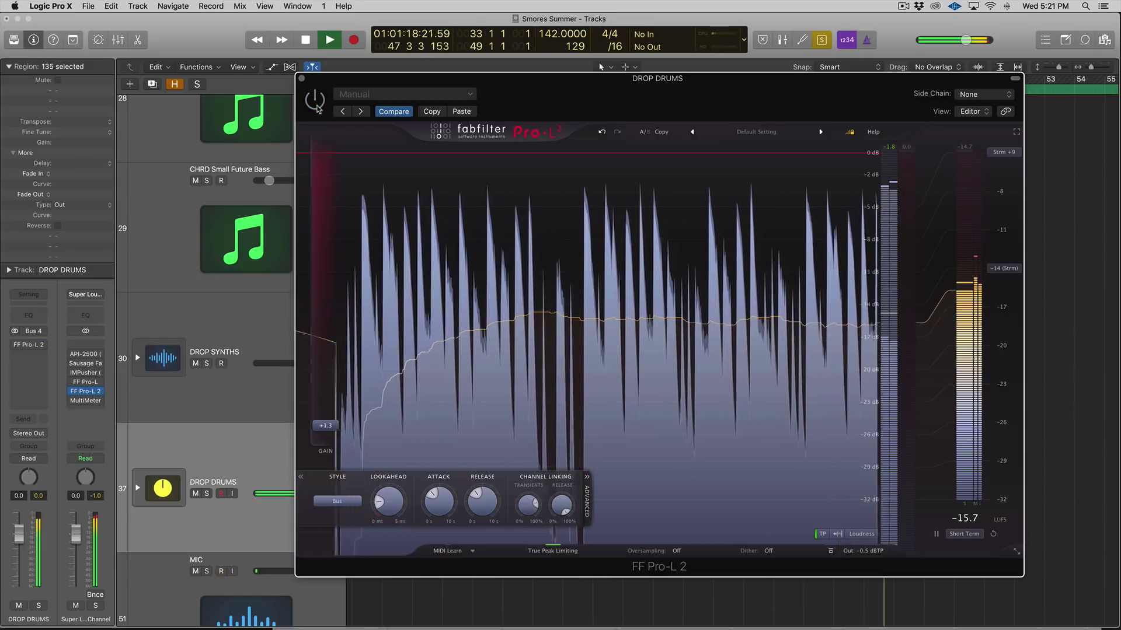
pyautogui.click(316, 105)
# Restart playback, nudge the gain to about +1.6 dB, and bypass the limiter to compare
pyautogui.moveTo(328, 429)
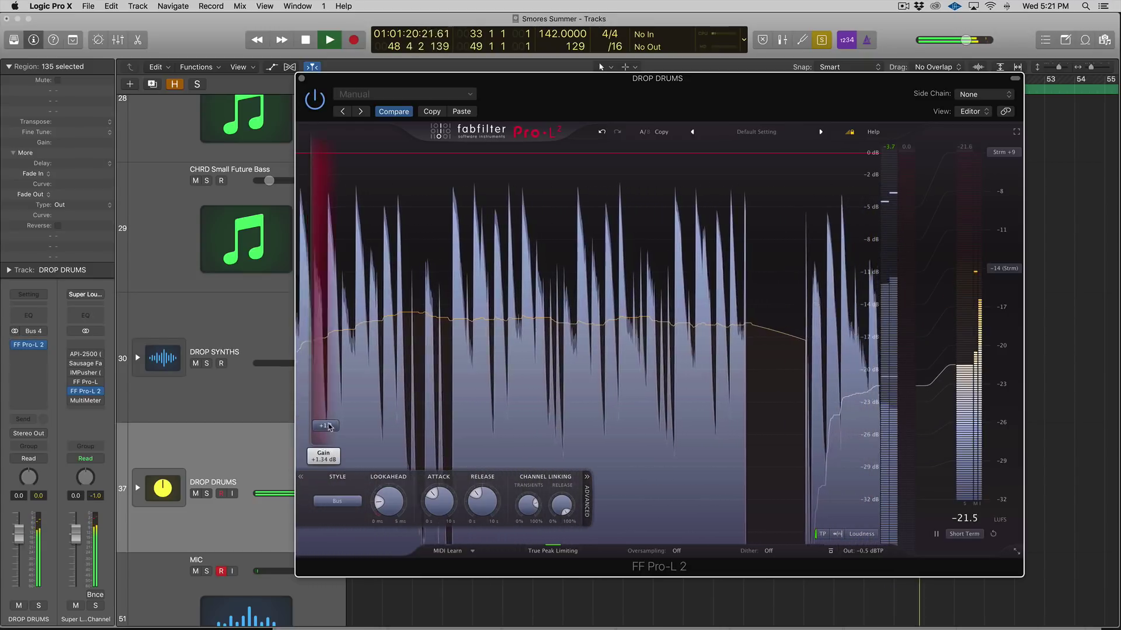
pyautogui.press('space')
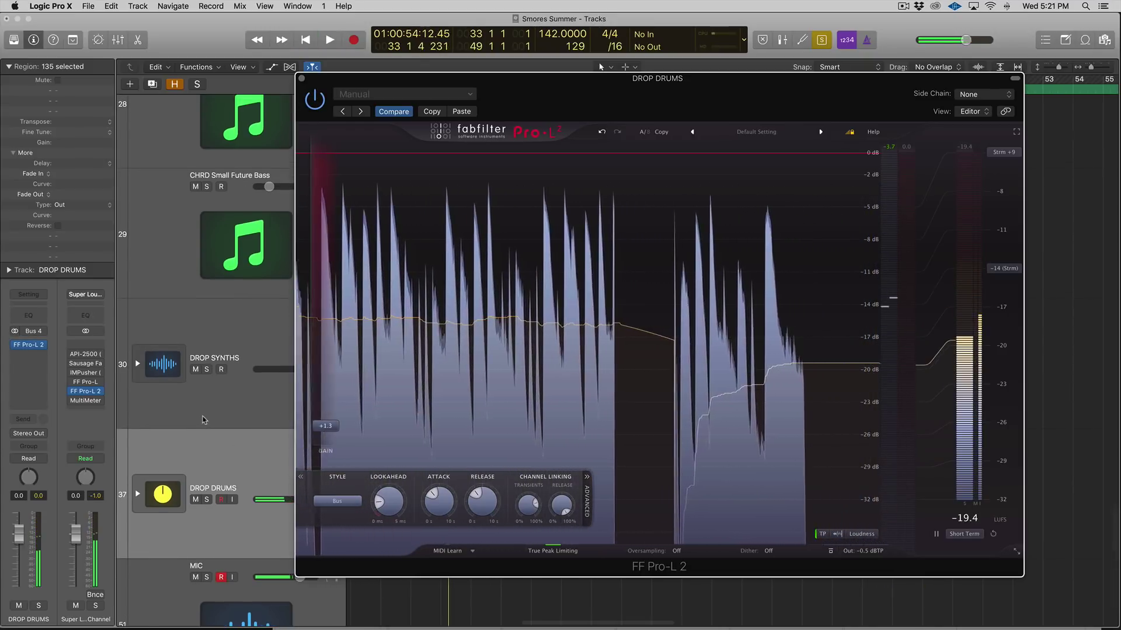
pyautogui.press('space')
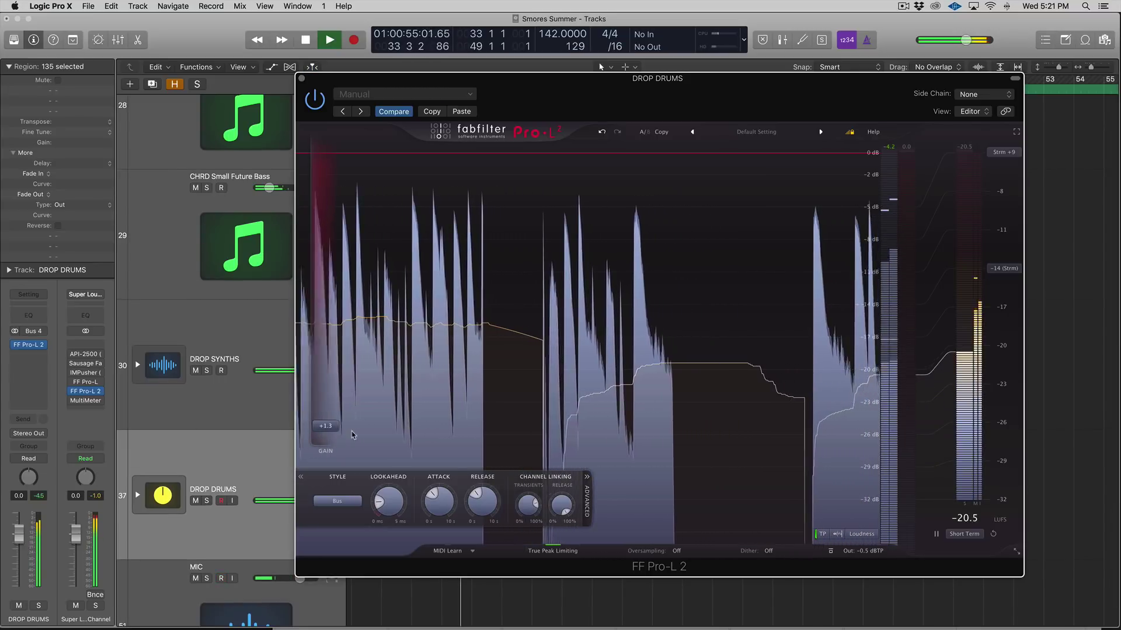
pyautogui.moveTo(332, 432); pyautogui.dragTo(333, 430)
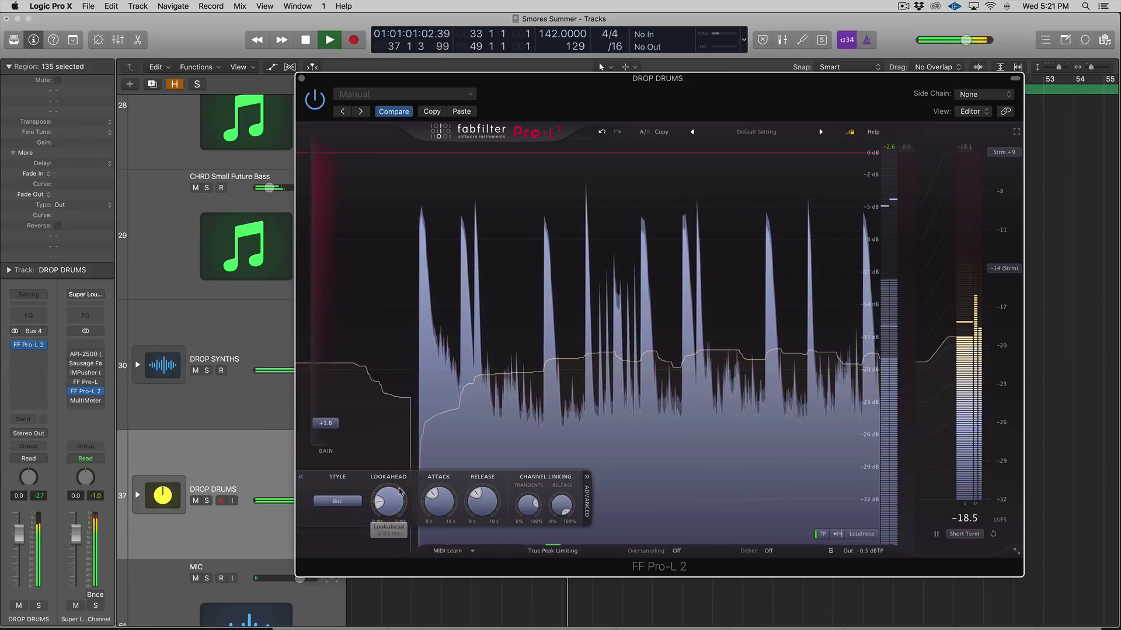
pyautogui.click(314, 108)
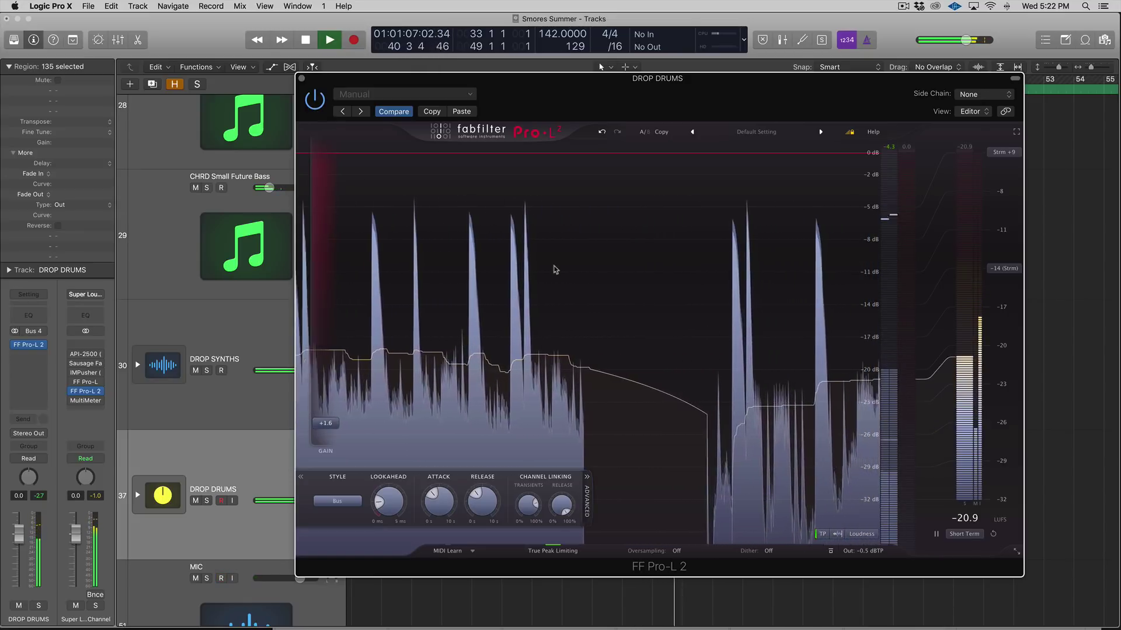
# Solo CHRD Small Future Bass, DROP DRUMS and DROP BASS, slightly lowering the DROP BASS volume
pyautogui.moveTo(391, 77); pyautogui.dragTo(918, 95)
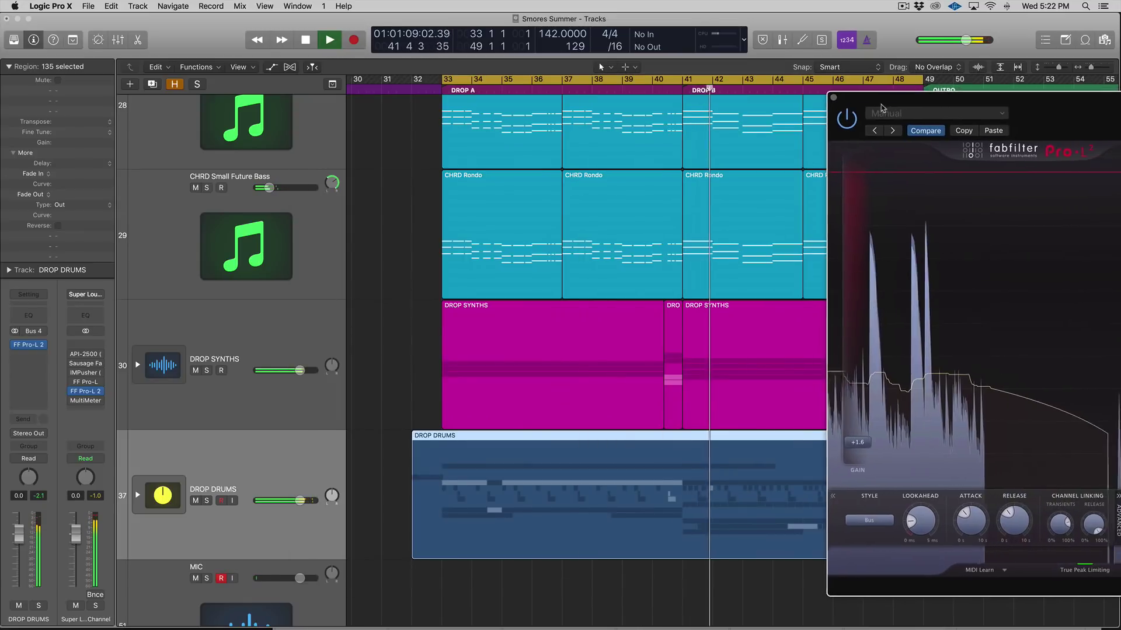
pyautogui.scroll(5, 251, 257)
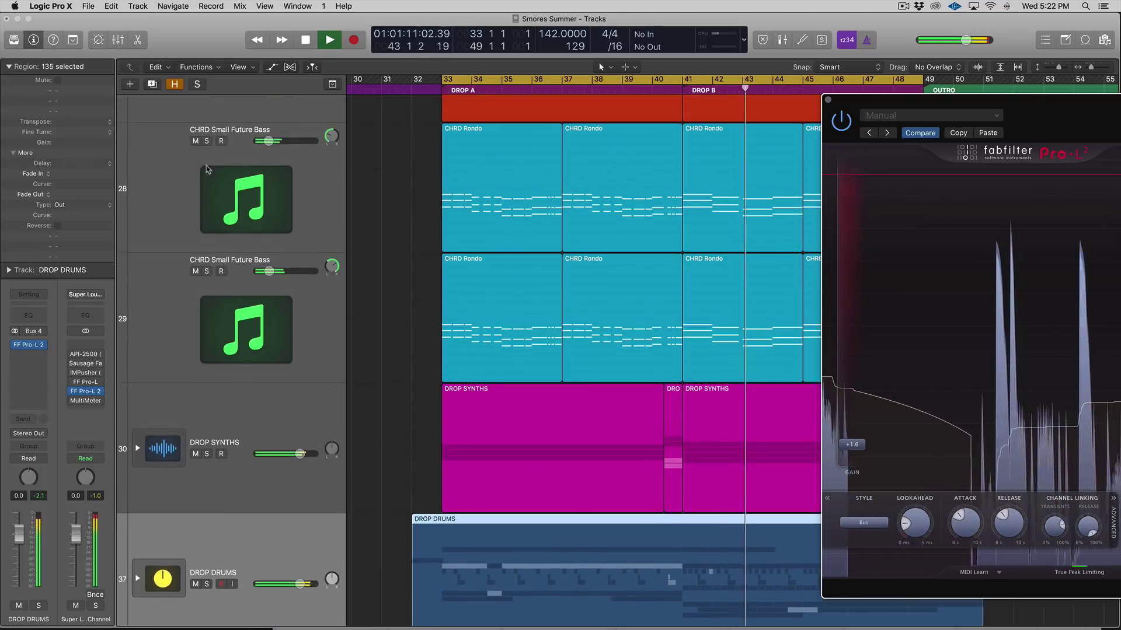
pyautogui.click(206, 141)
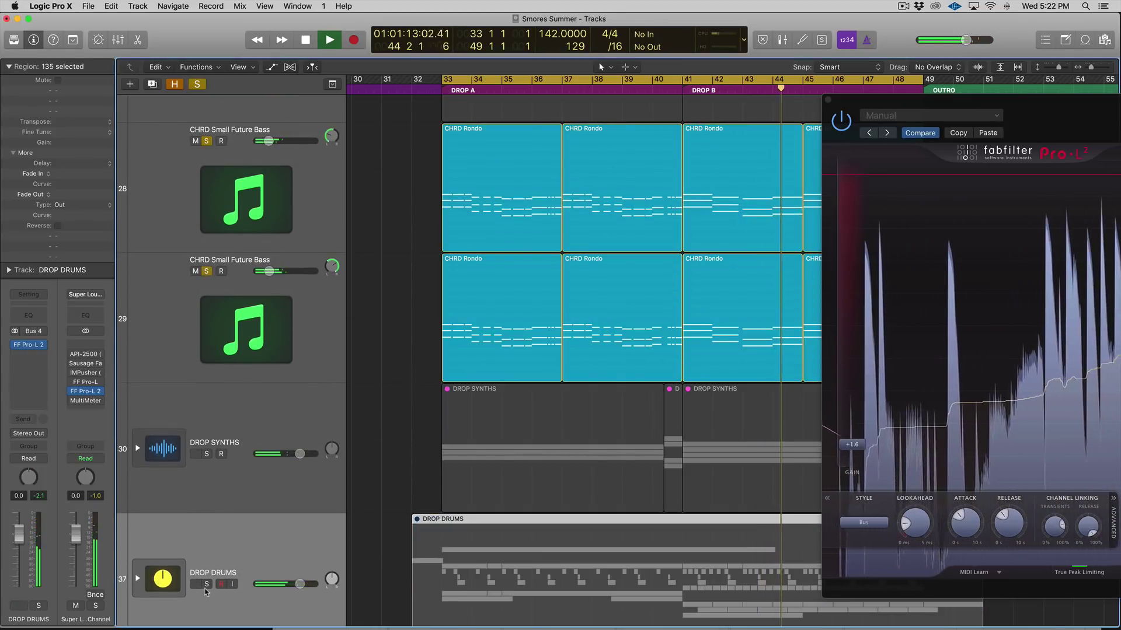
pyautogui.click(206, 586)
pyautogui.scroll(6, 284, 497)
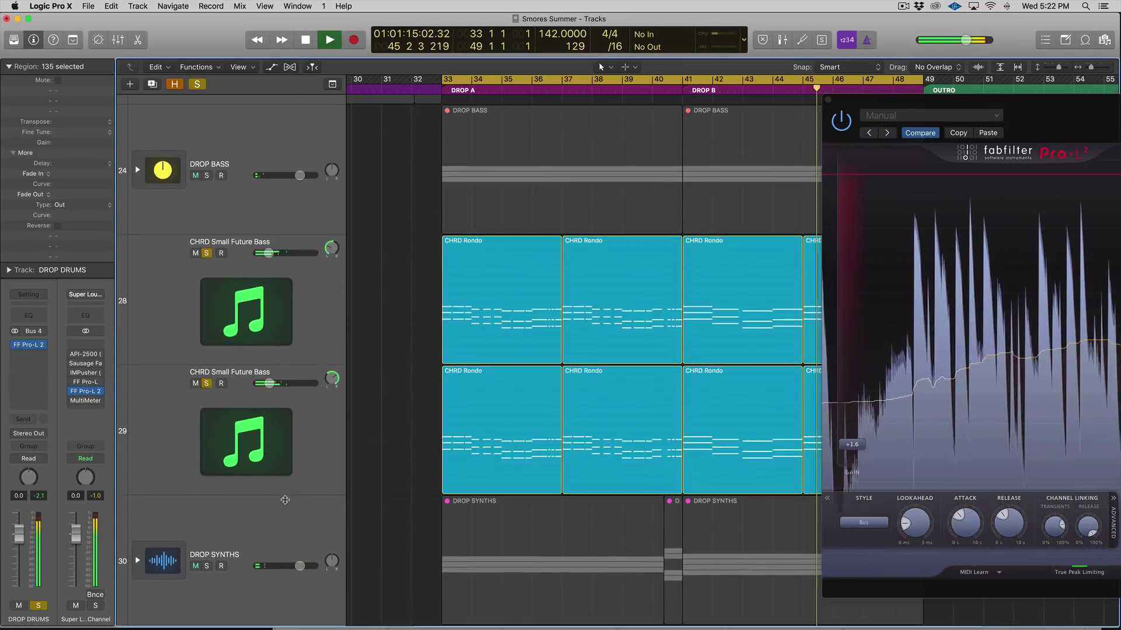
pyautogui.click(206, 176)
pyautogui.scroll(-2, 217, 195)
pyautogui.scroll(4, 219, 193)
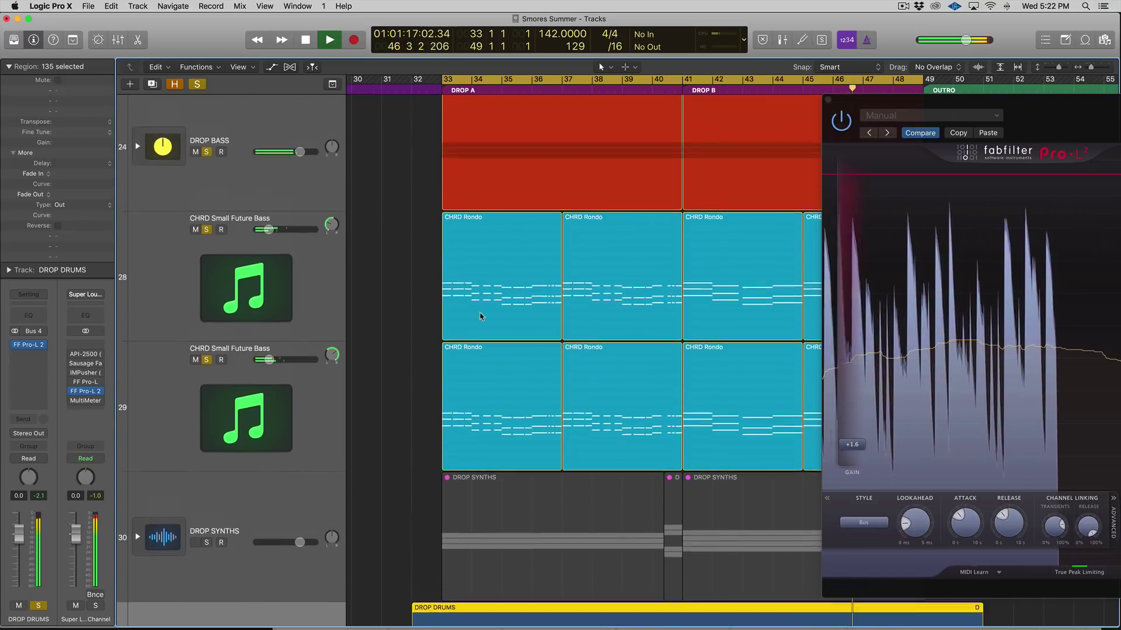
pyautogui.moveTo(301, 219); pyautogui.dragTo(296, 219)
pyautogui.scroll(-1, 348, 238)
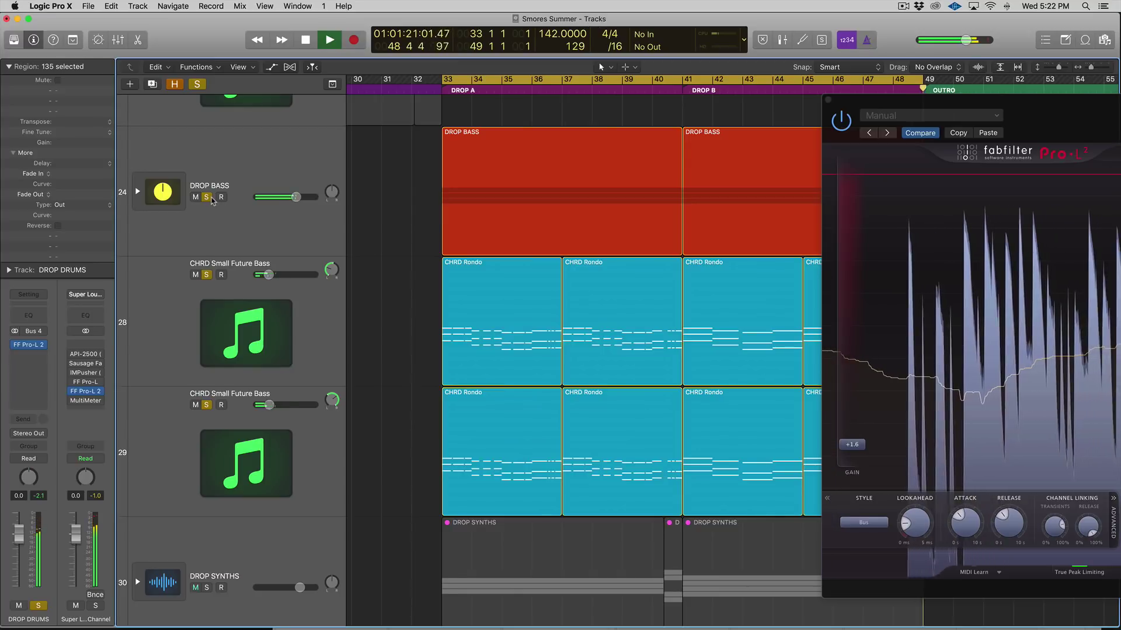
# Clear all solos and bring the DROP DRUMS Pro-L 2 window back into view
pyautogui.click(206, 197)
pyautogui.scroll(-8, 193, 163)
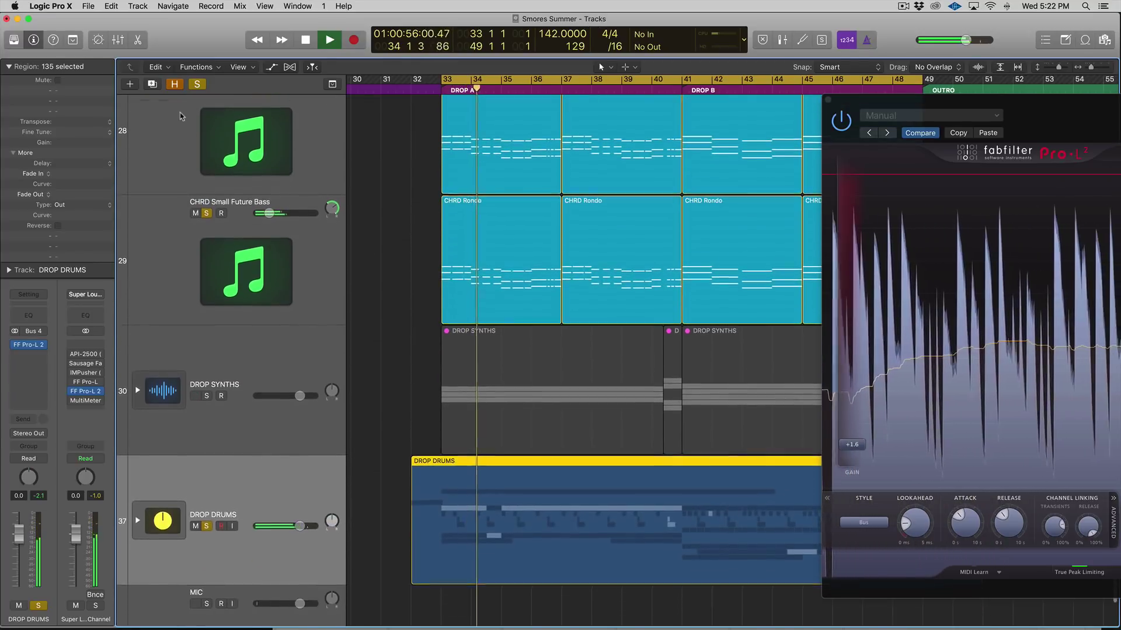
pyautogui.scroll(1, 180, 116)
pyautogui.click(206, 107)
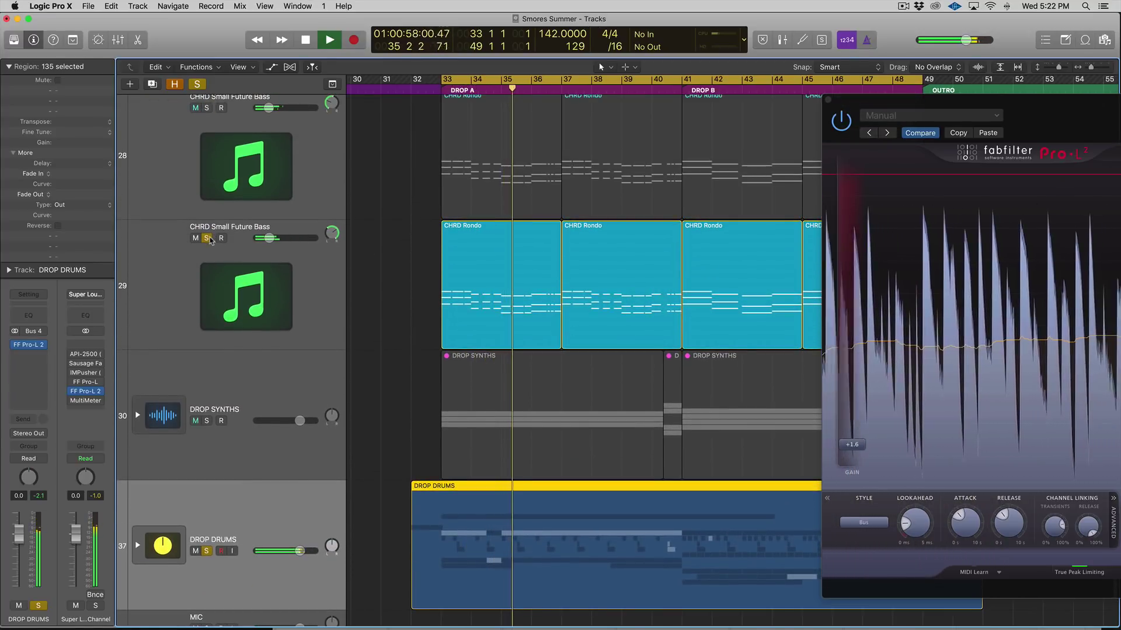
pyautogui.keyDown('alt'); pyautogui.click(208, 238); pyautogui.keyUp('alt')
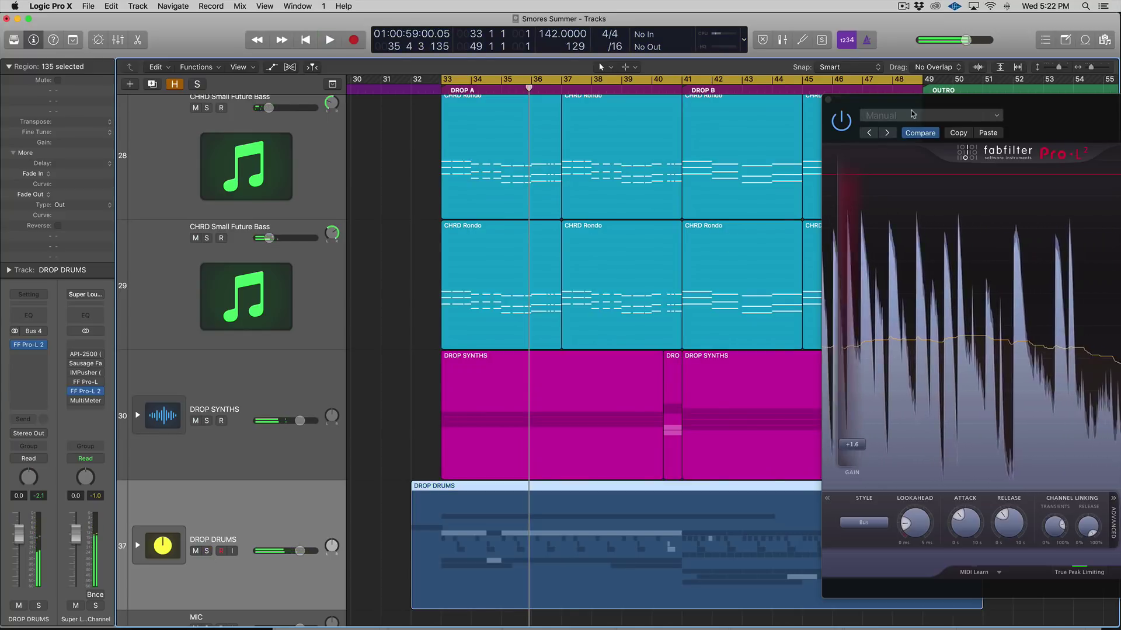
pyautogui.moveTo(914, 114); pyautogui.dragTo(574, 98)
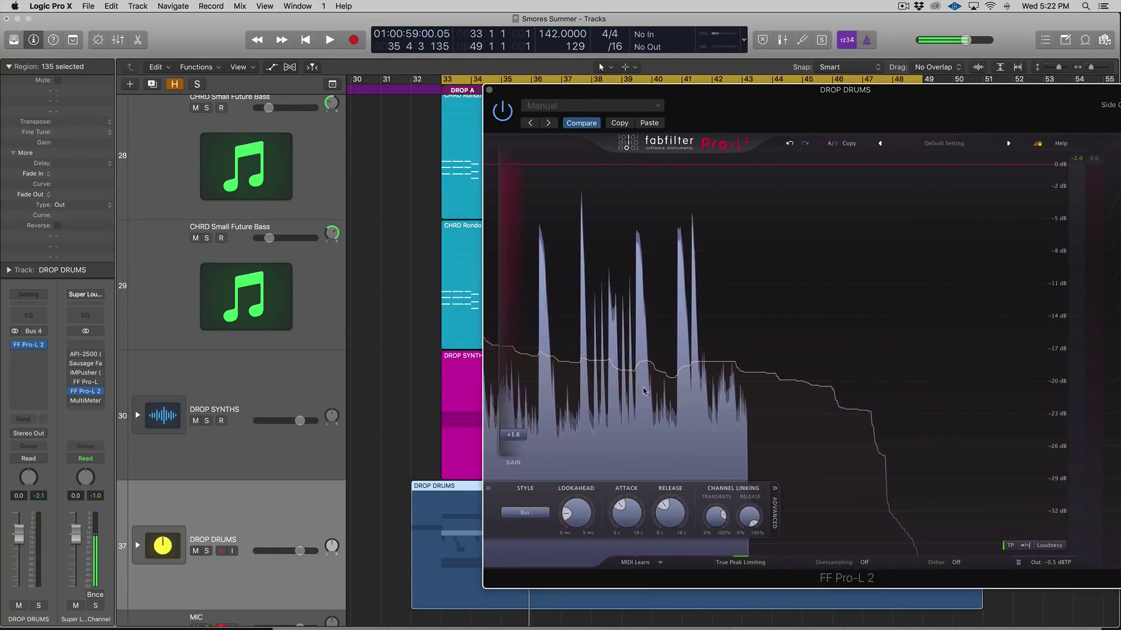
pyautogui.moveTo(1057, 565)
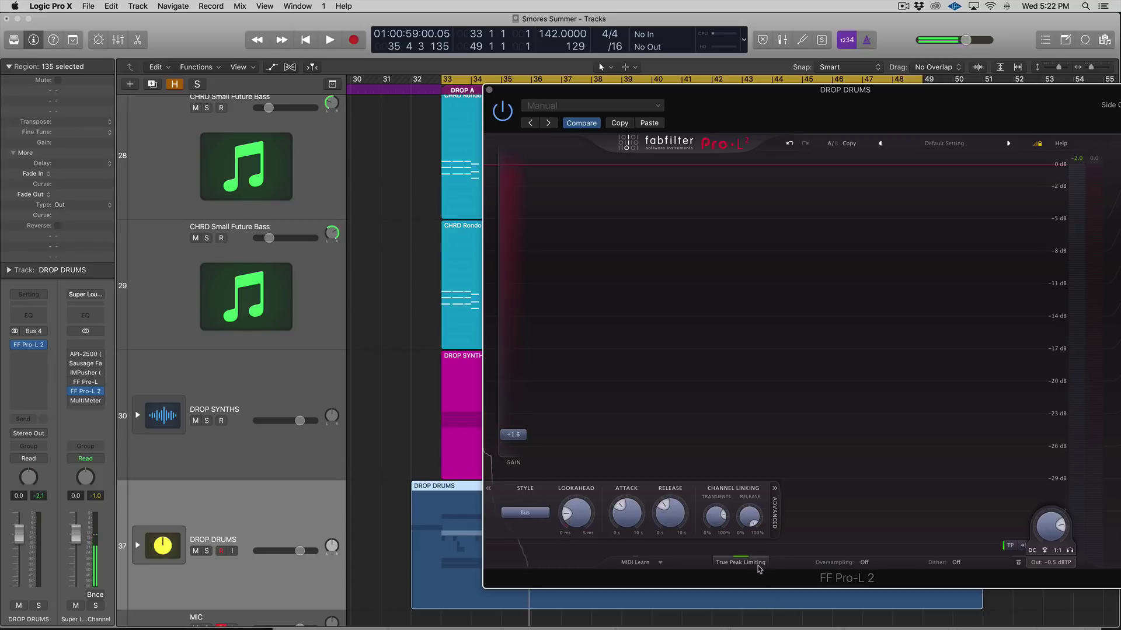
pyautogui.moveTo(518, 98); pyautogui.dragTo(516, 96)
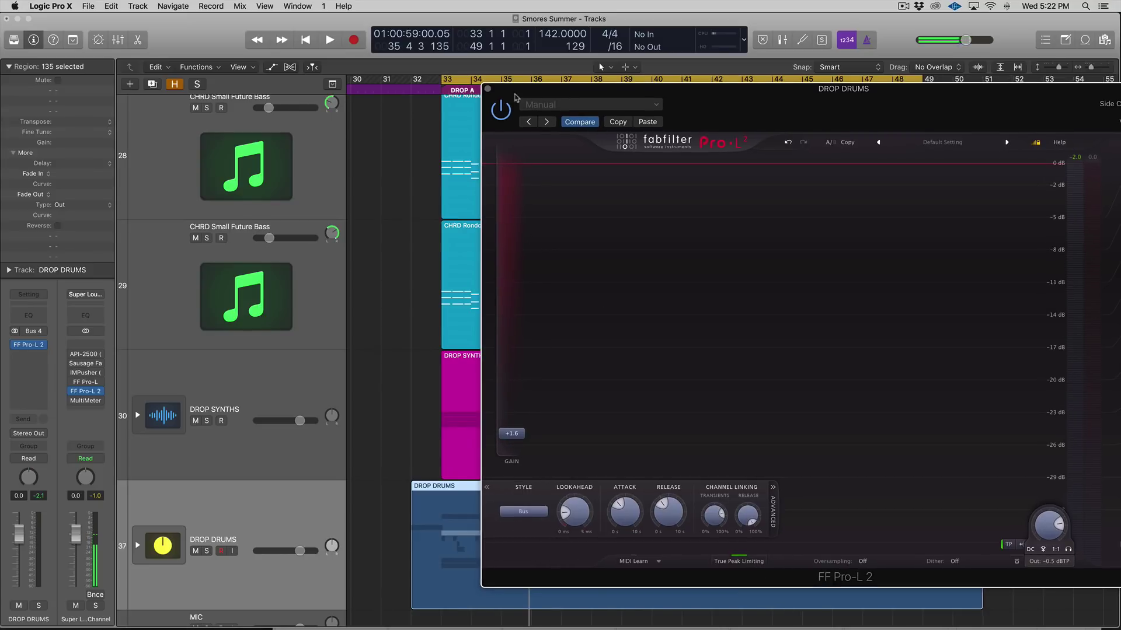
# Insert a stereo Pro-L 2 after Ozone 8 on the DROP SYNTHS track
pyautogui.click(488, 91)
pyautogui.scroll(2, 228, 457)
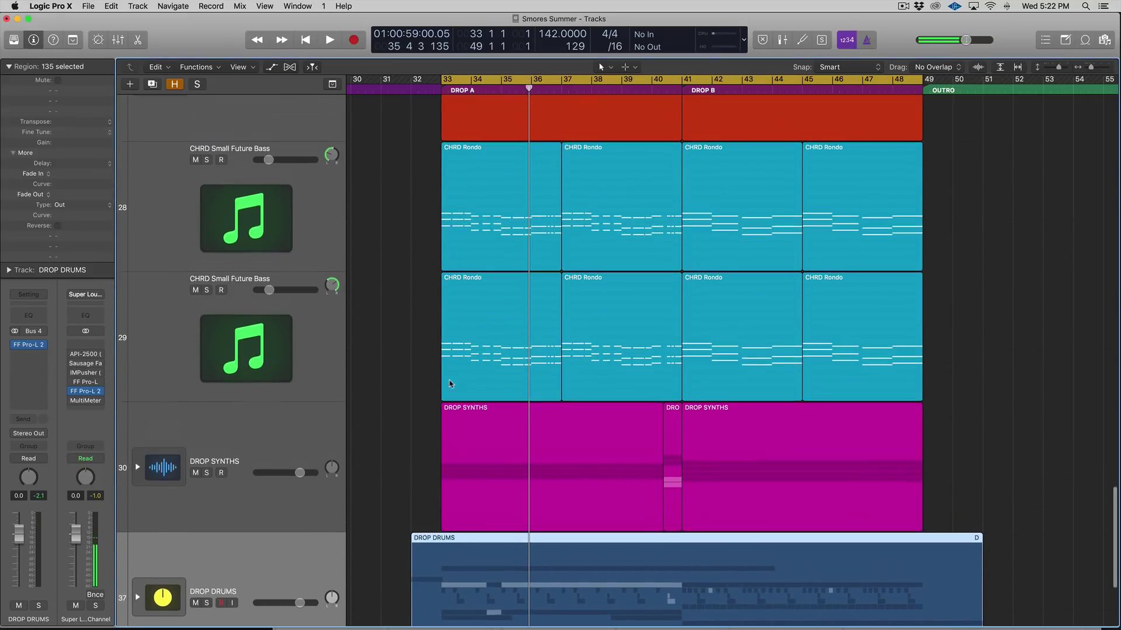
pyautogui.click(222, 437)
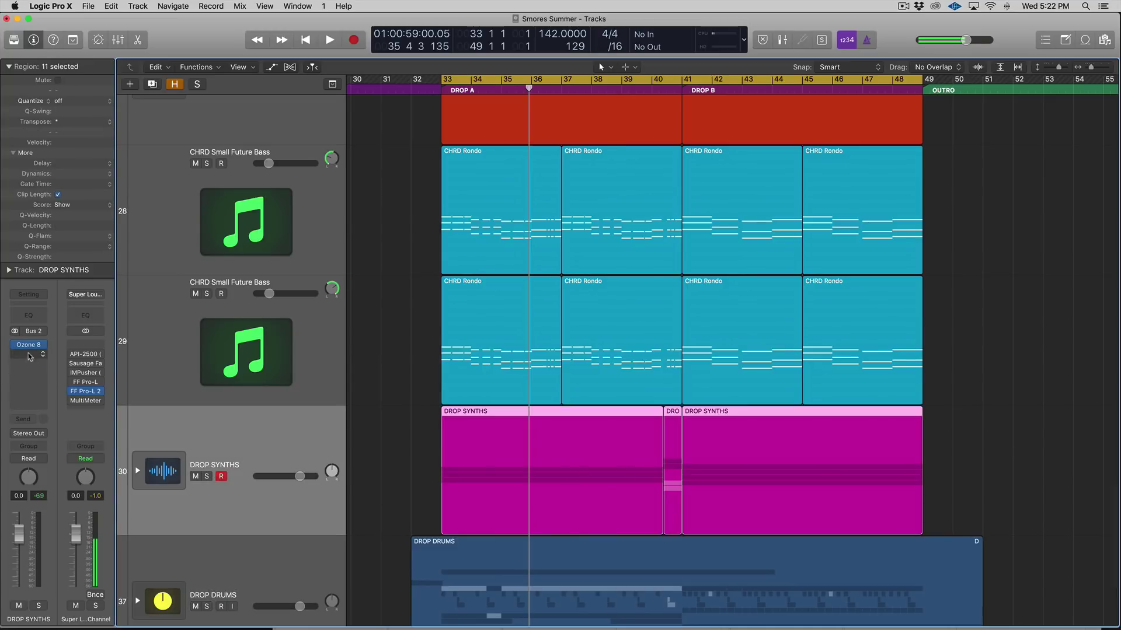
pyautogui.click(24, 354)
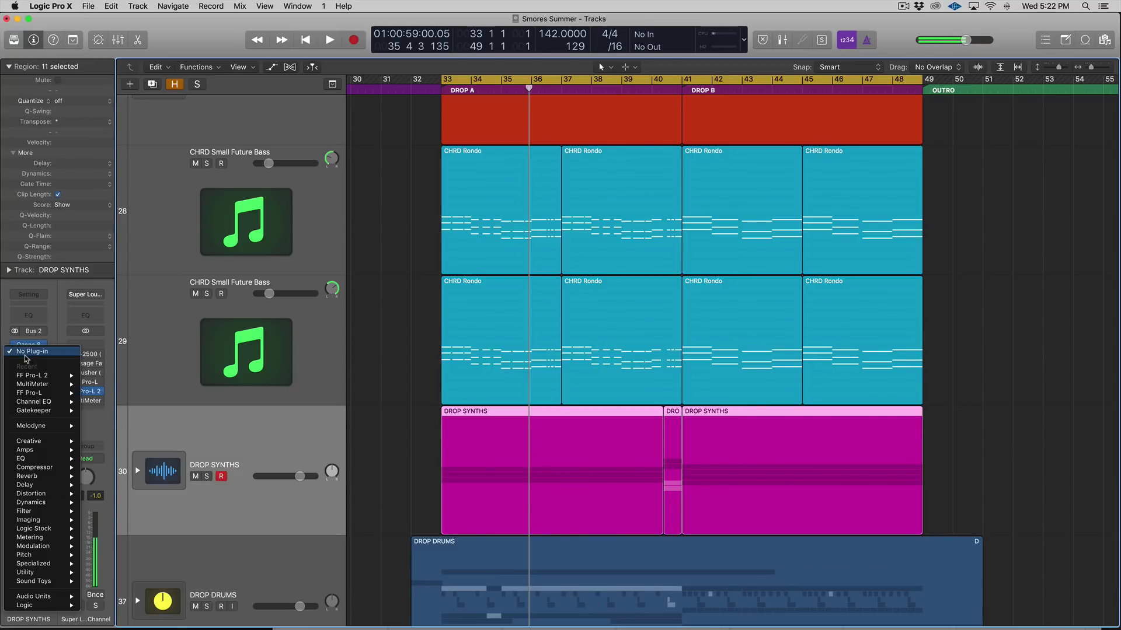
pyautogui.click(91, 375)
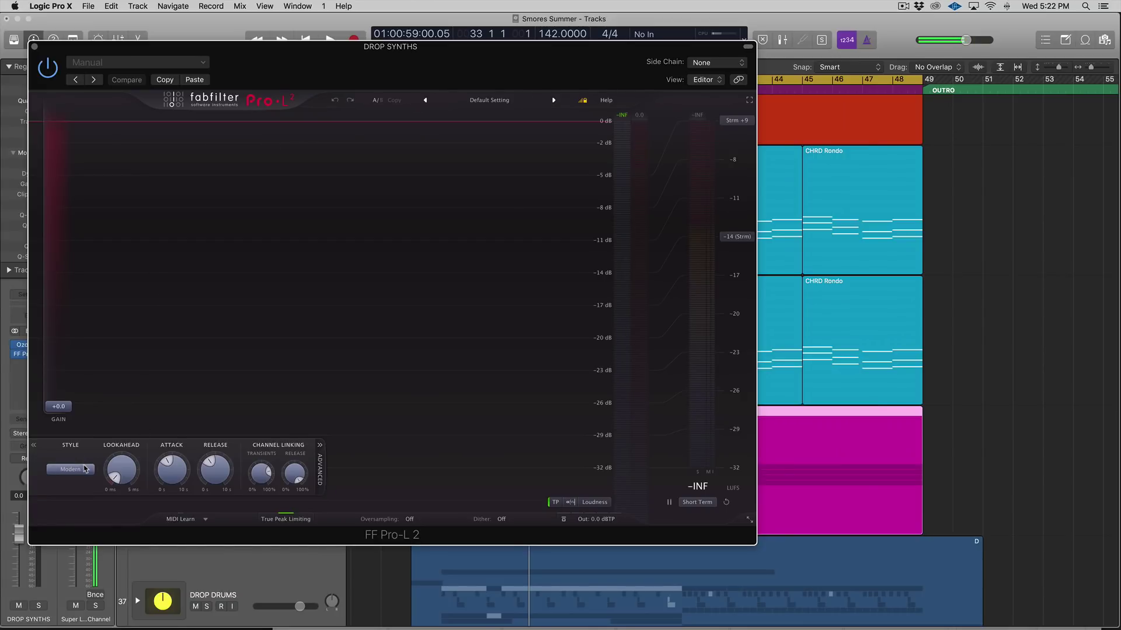
# Set the synth limiter to Bus style, +0.6 dB gain and -0.3 dBTP ceiling, then close it
pyautogui.click(85, 468)
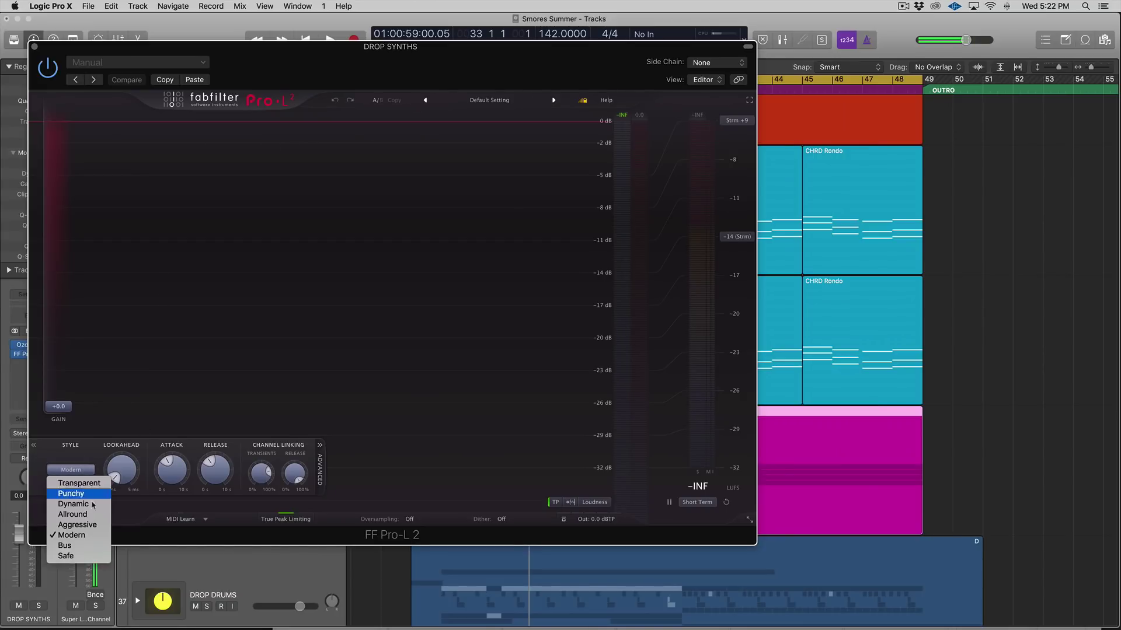
pyautogui.click(73, 545)
pyautogui.press('space')
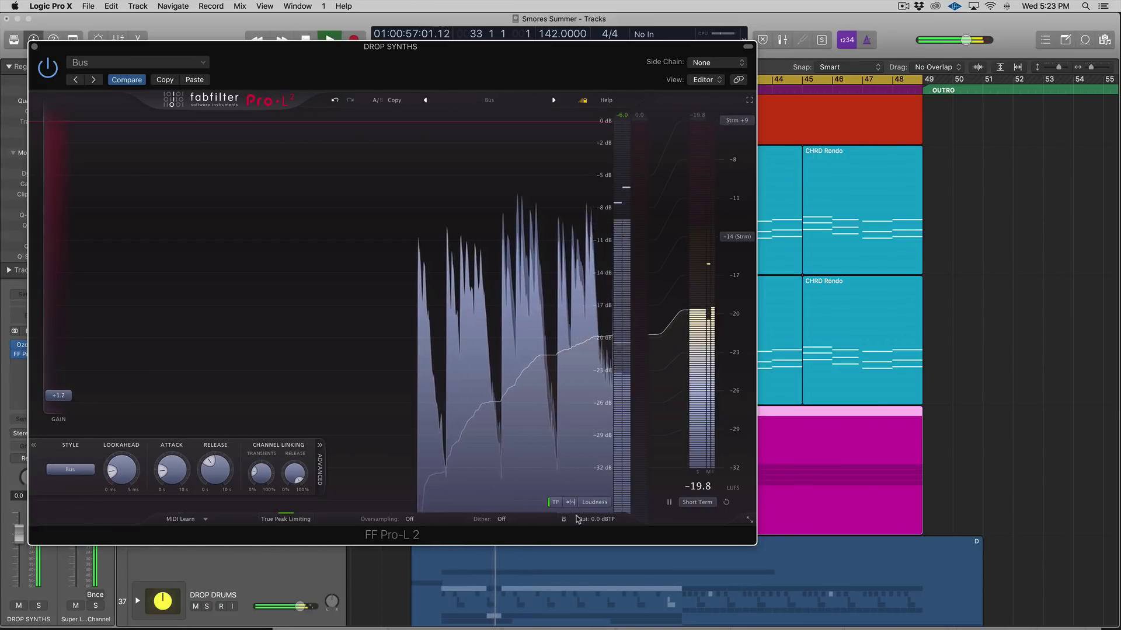
pyautogui.scroll(-1, 598, 496)
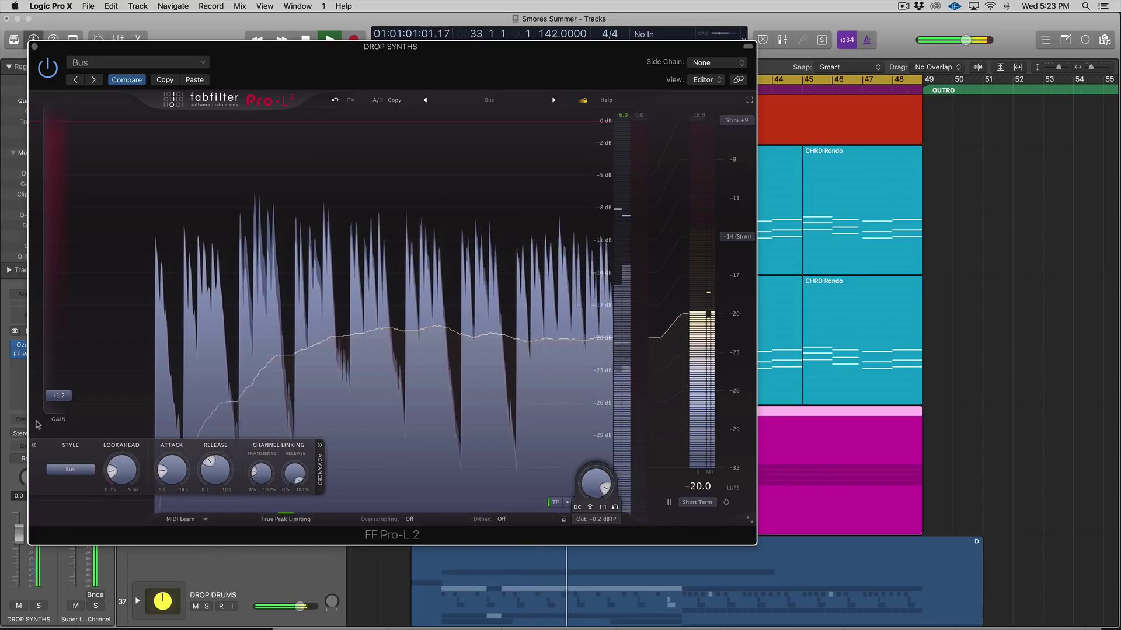
pyautogui.moveTo(58, 396); pyautogui.dragTo(70, 418)
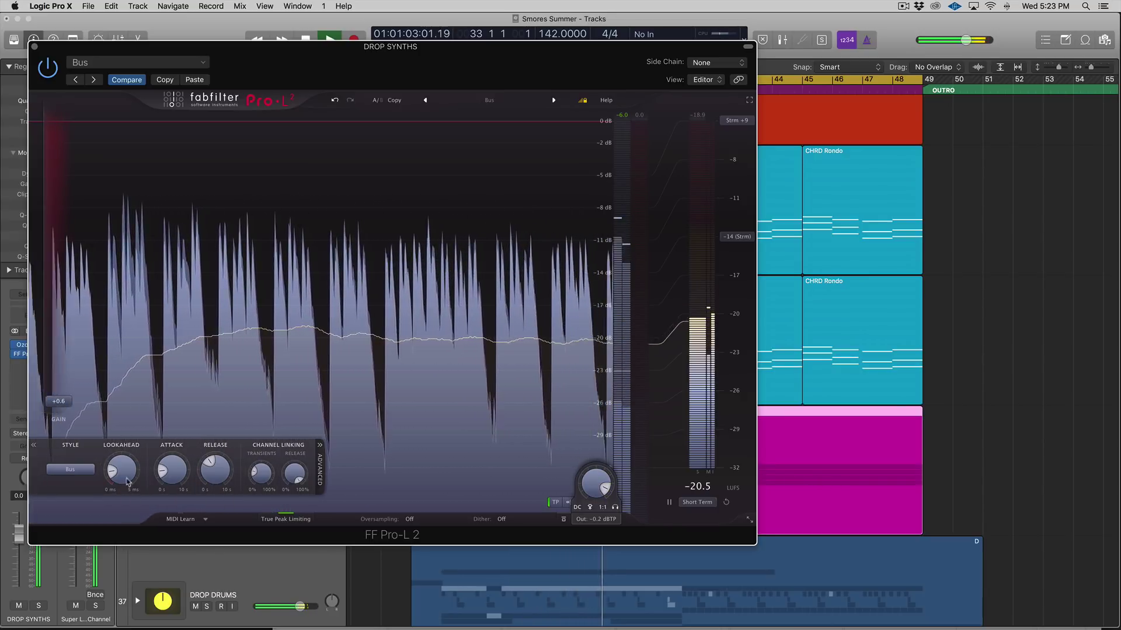
pyautogui.click(48, 69)
pyautogui.click(48, 69)
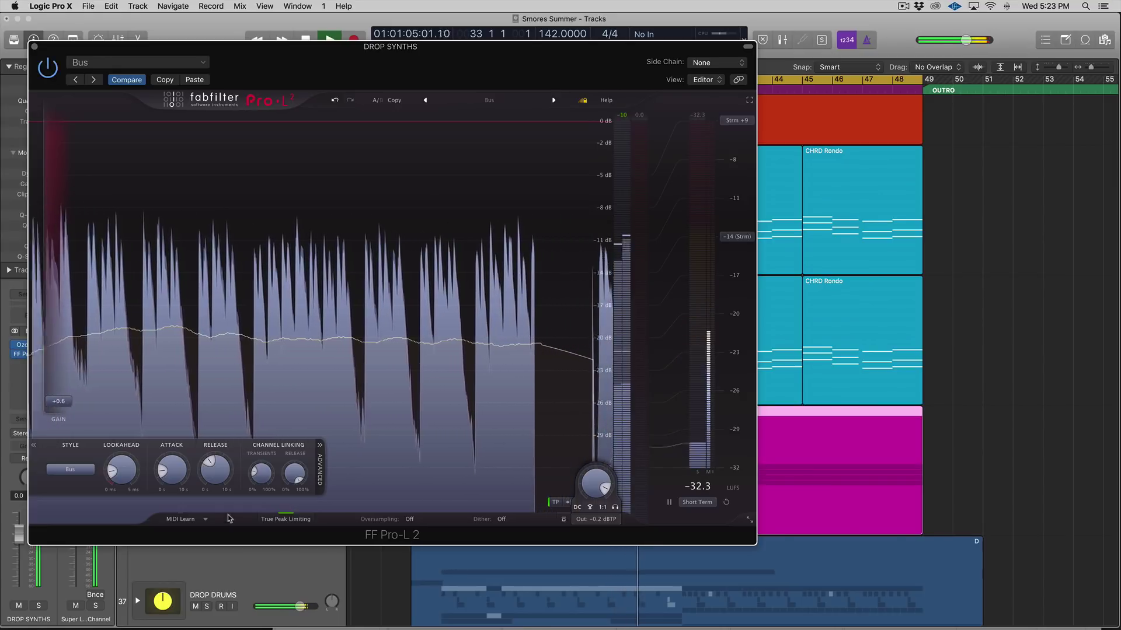
pyautogui.moveTo(606, 487); pyautogui.dragTo(606, 491)
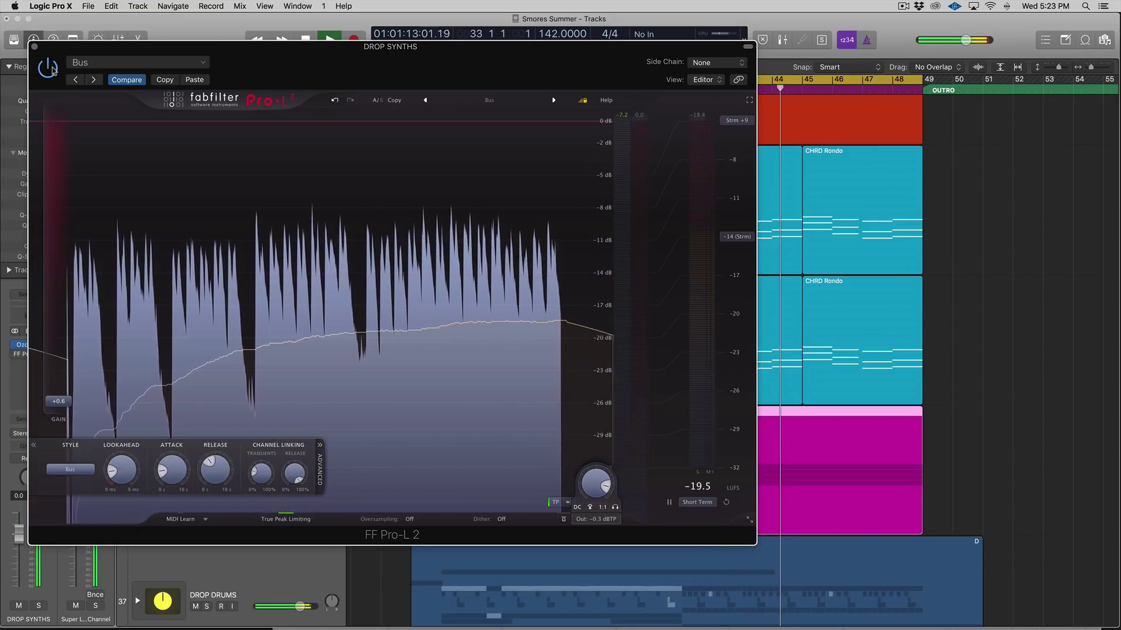
pyautogui.press('super+w')
# Select DROP BASS, then DROP DRUMS, and stop playback
pyautogui.scroll(5, 206, 338)
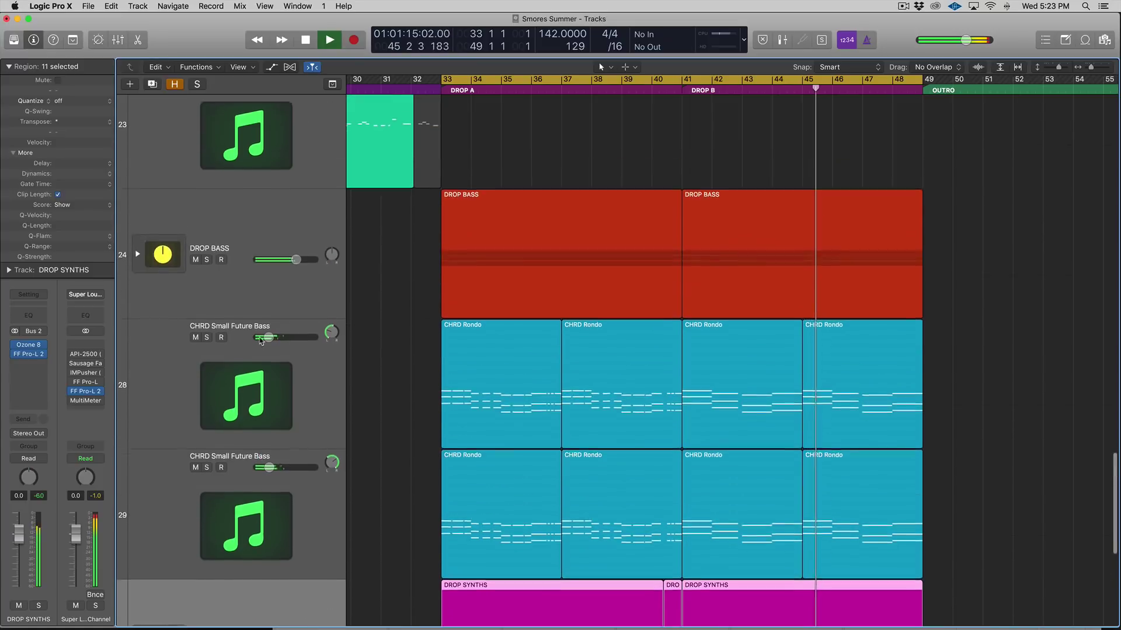
pyautogui.click(296, 286)
pyautogui.scroll(-10, 234, 350)
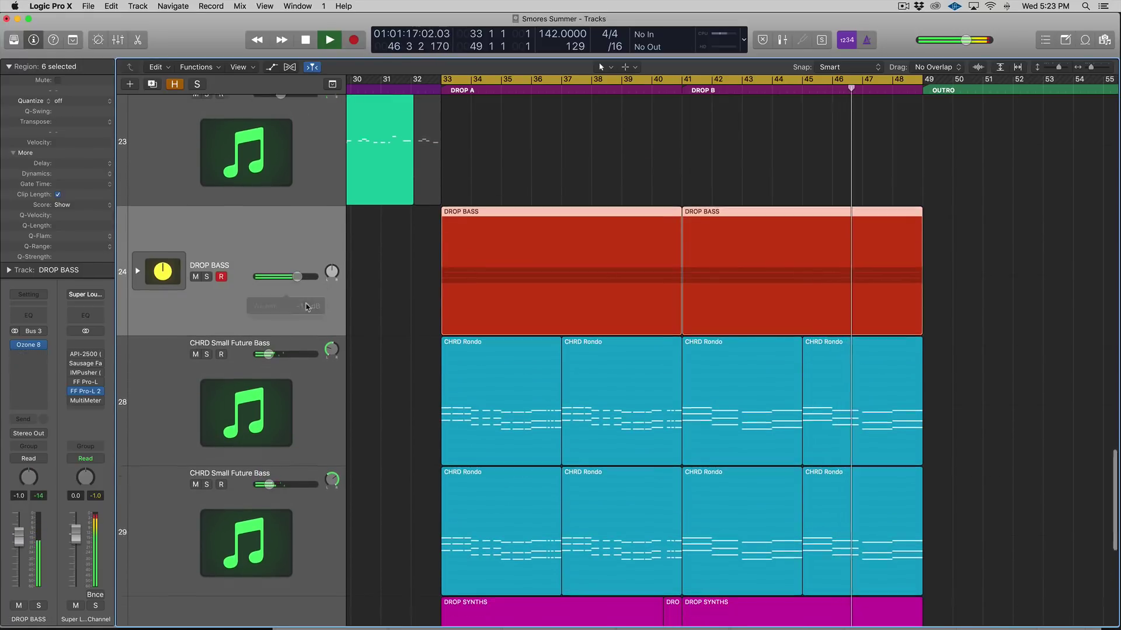
pyautogui.click(194, 403)
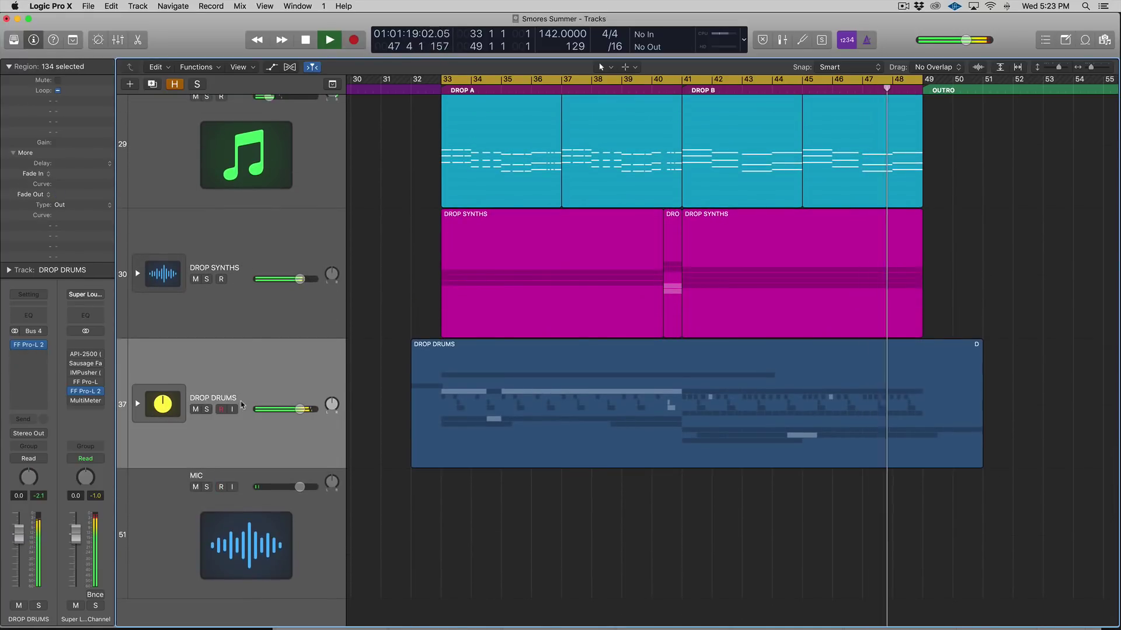
pyautogui.scroll(3, 331, 378)
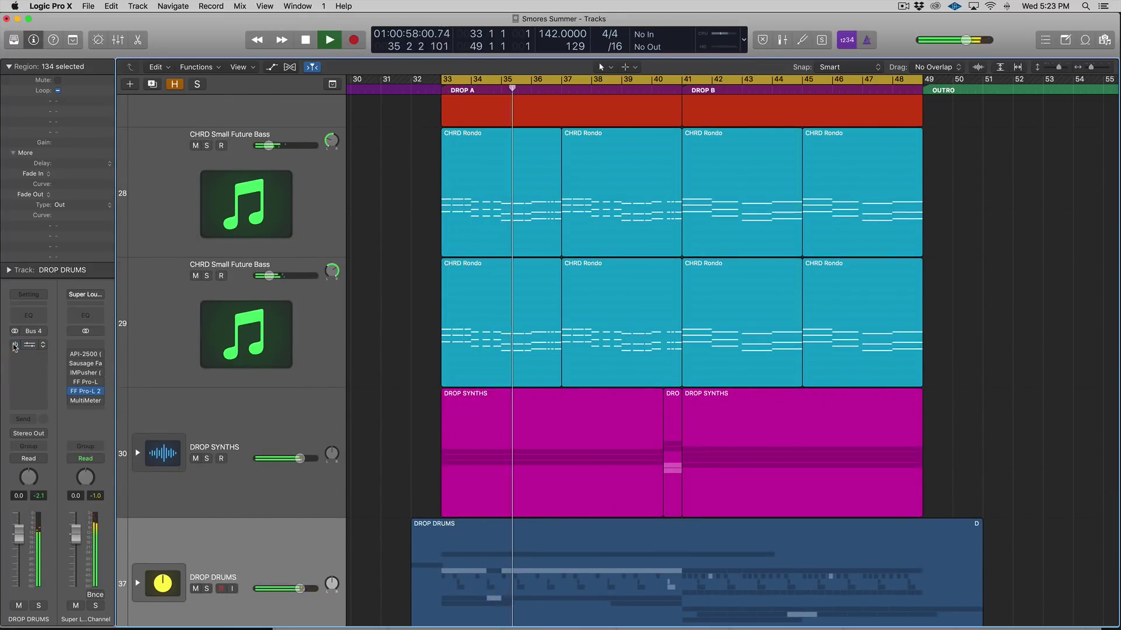
pyautogui.press('space')
# Select DROP SYNTHS and reopen its FF Pro-L 2 insert
pyautogui.scroll(3, 282, 440)
pyautogui.scroll(3, 283, 441)
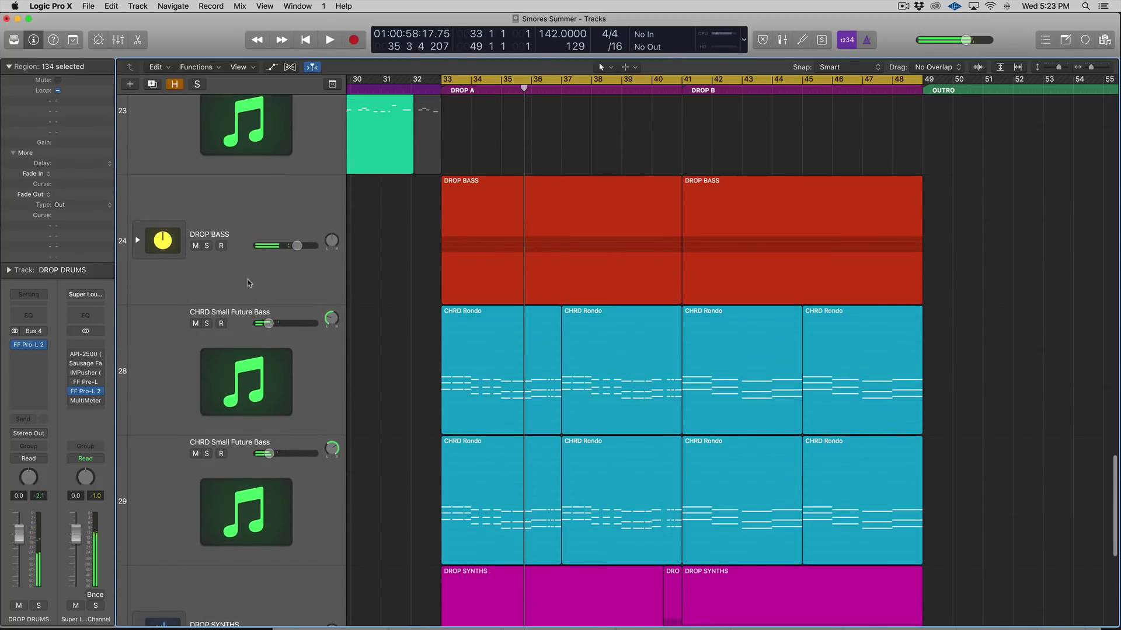
pyautogui.scroll(-2, 283, 441)
pyautogui.click(134, 467)
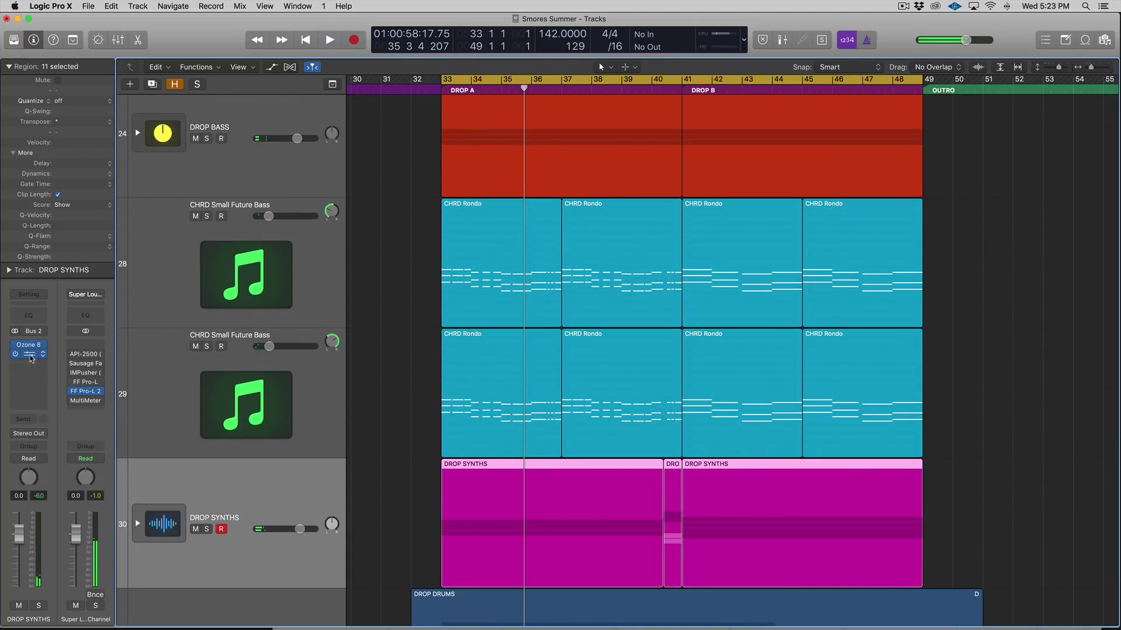
pyautogui.click(85, 391)
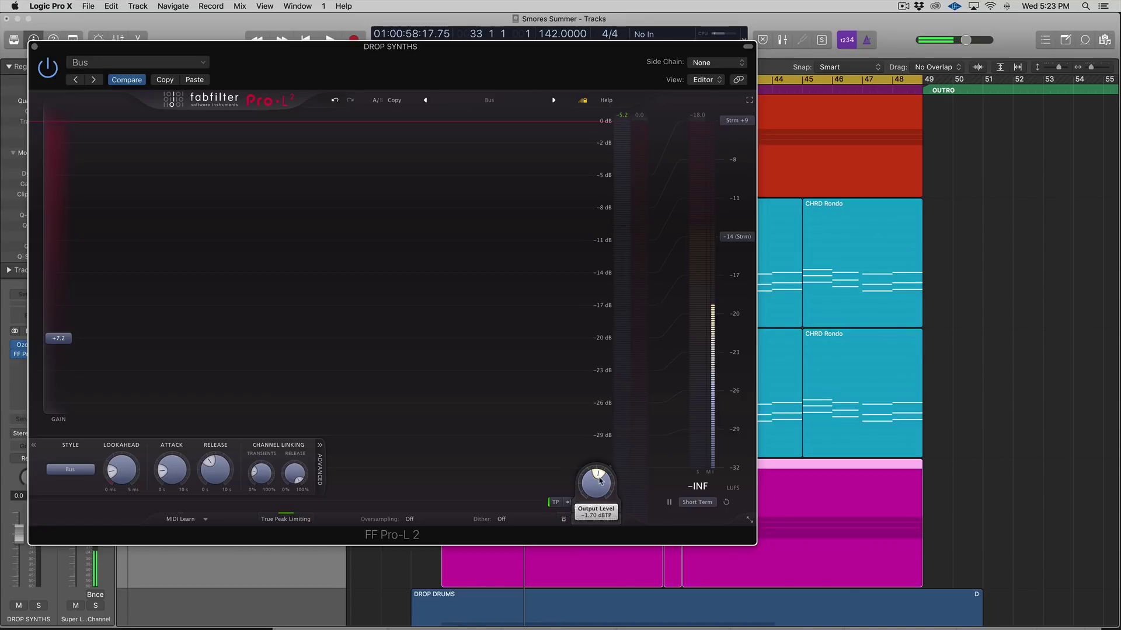
# While playing, set DROP SYNTHS ceiling near -1.4 dBTP, gain to +16.2 dB, volume to -33
pyautogui.press('space')
pyautogui.moveTo(596, 482); pyautogui.dragTo(600, 474)
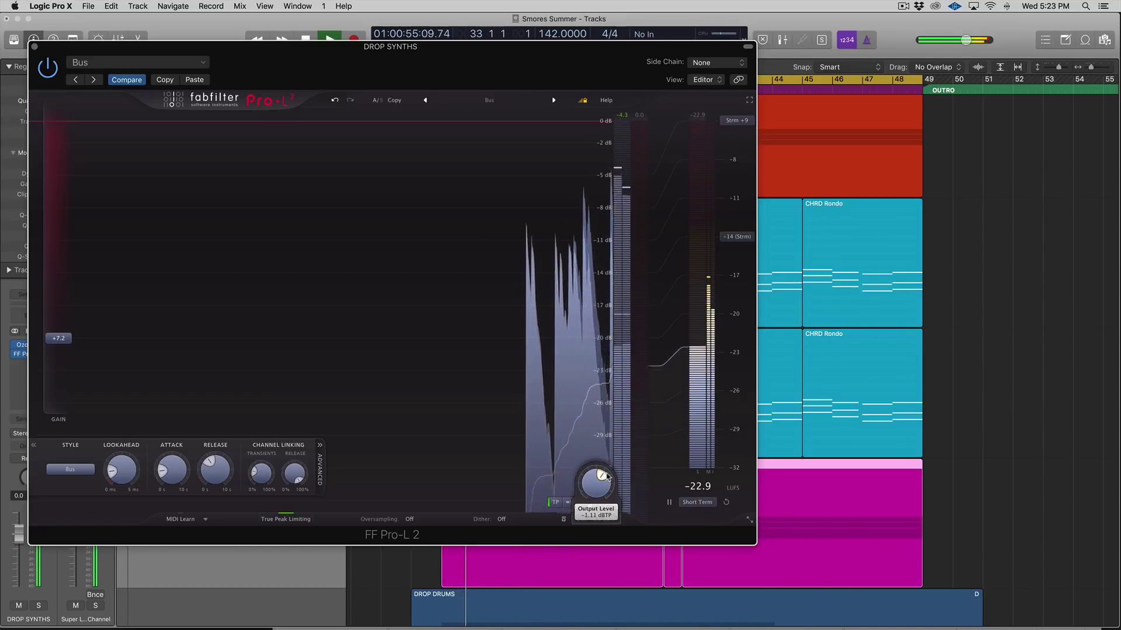
pyautogui.moveTo(64, 338); pyautogui.dragTo(65, 253)
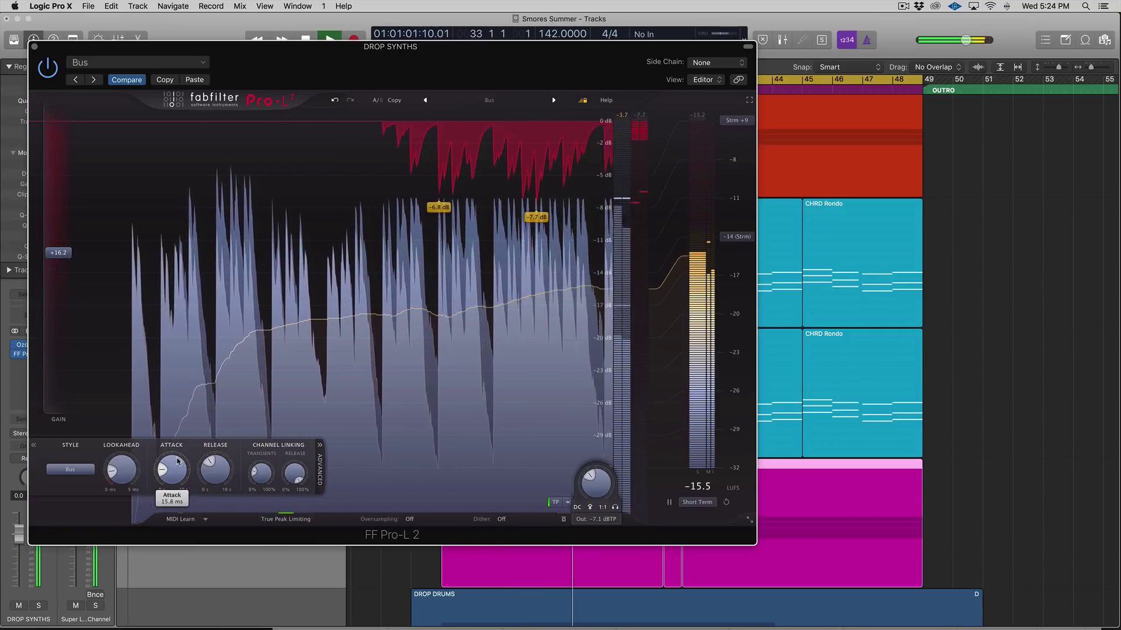
pyautogui.moveTo(221, 468)
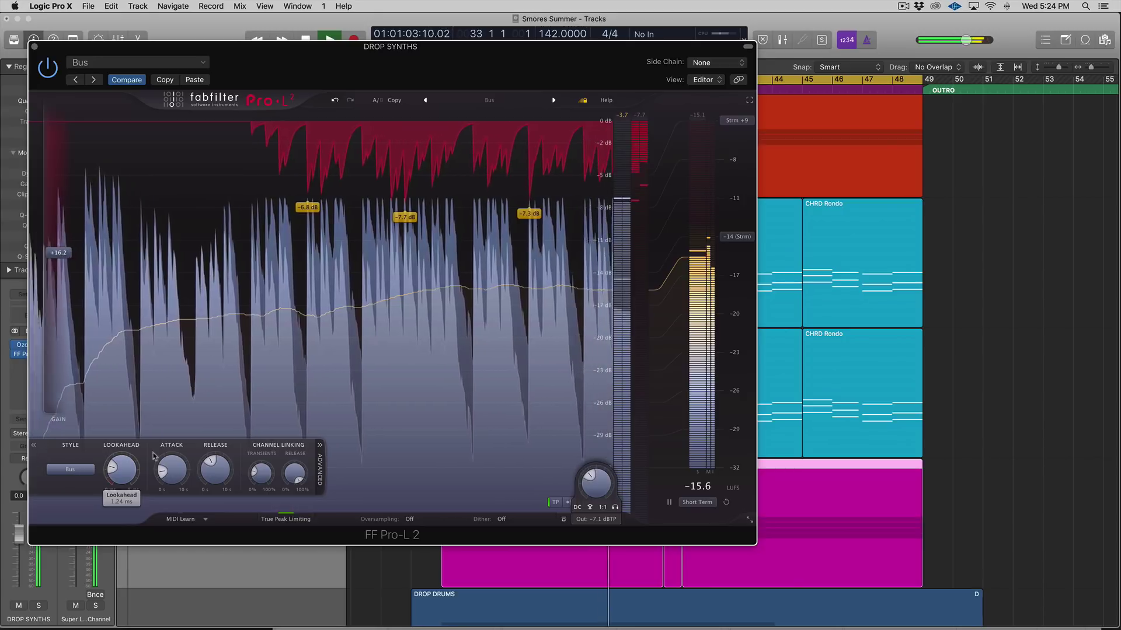
pyautogui.moveTo(590, 478)
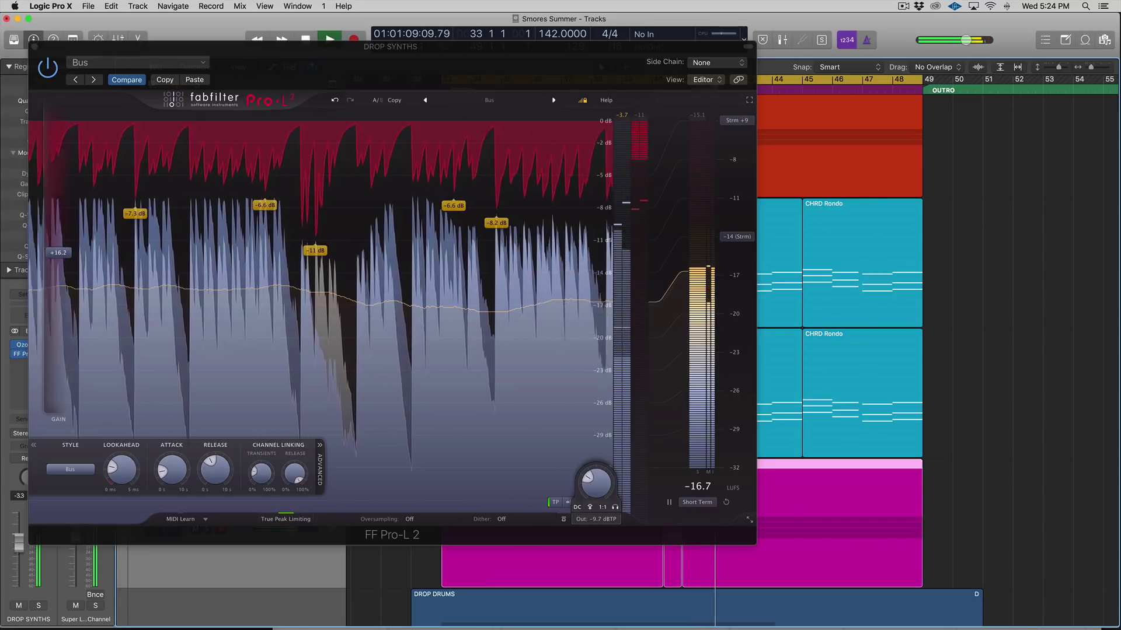
pyautogui.moveTo(18, 532); pyautogui.dragTo(18, 542)
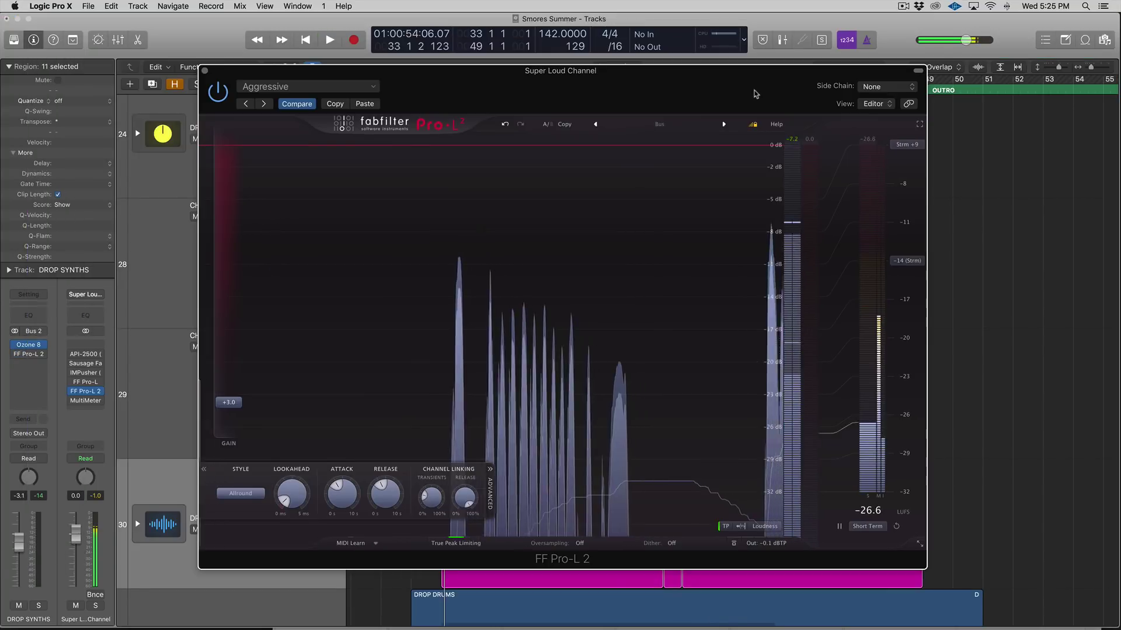